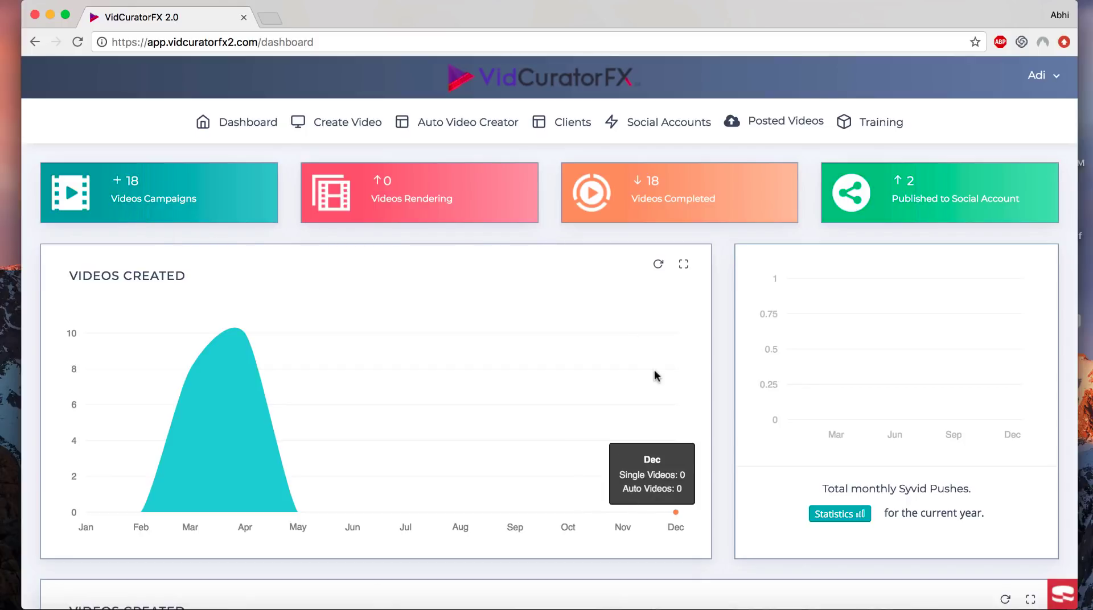
Step: Examine the dashboard's campaign, rendering, completed and published counters, the charts, and the list of created videos
scroll(721, 477, down, 8)
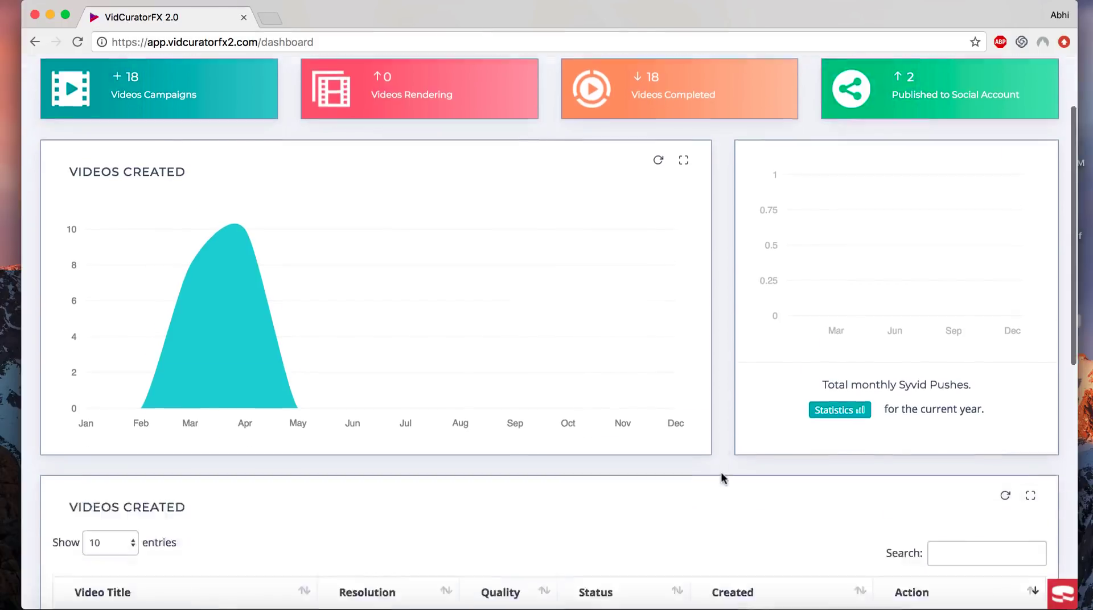
scroll(722, 477, up, 5)
scroll(721, 474, up, 3)
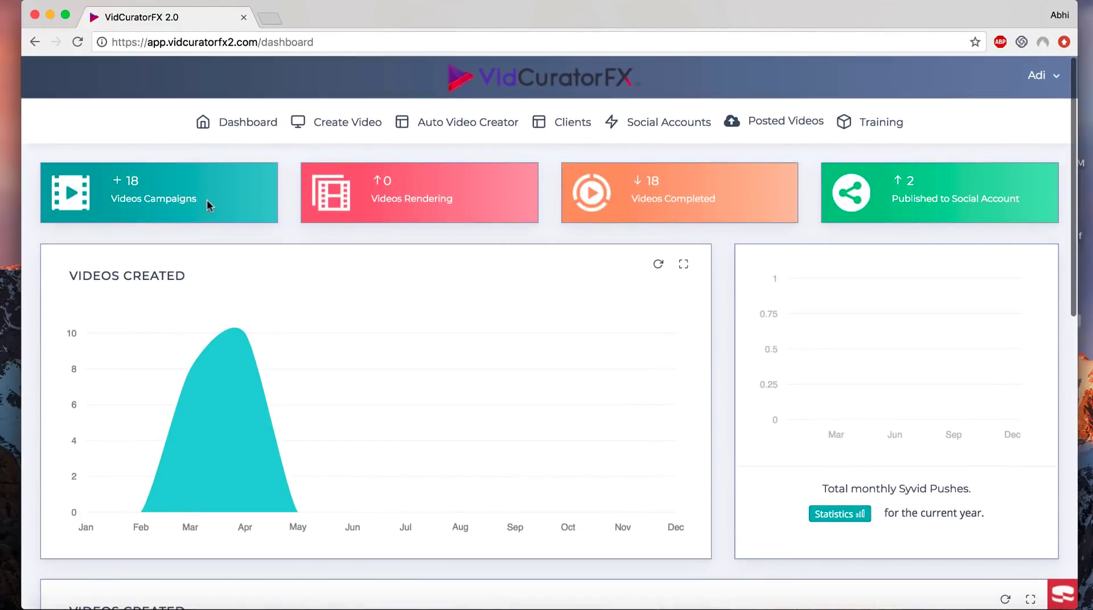
drag(206, 199, 119, 194)
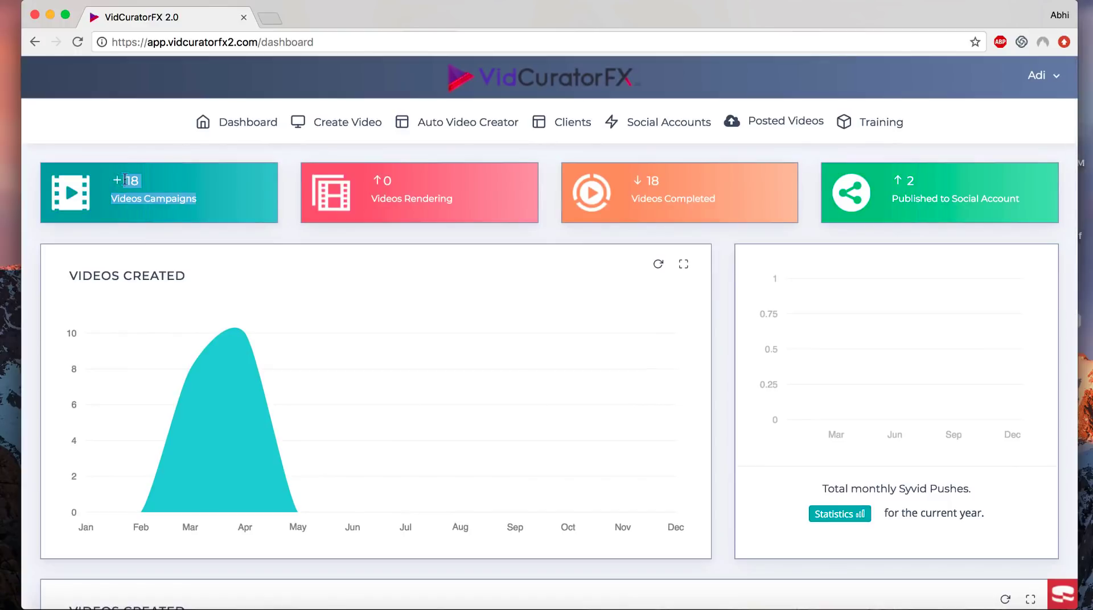
click(132, 178)
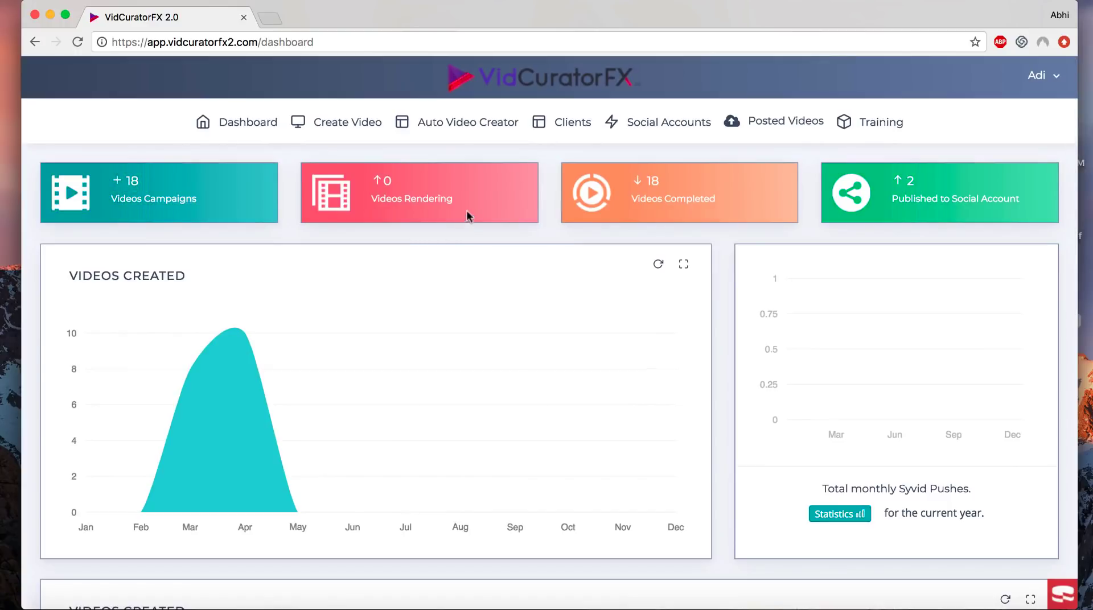
drag(463, 206, 367, 195)
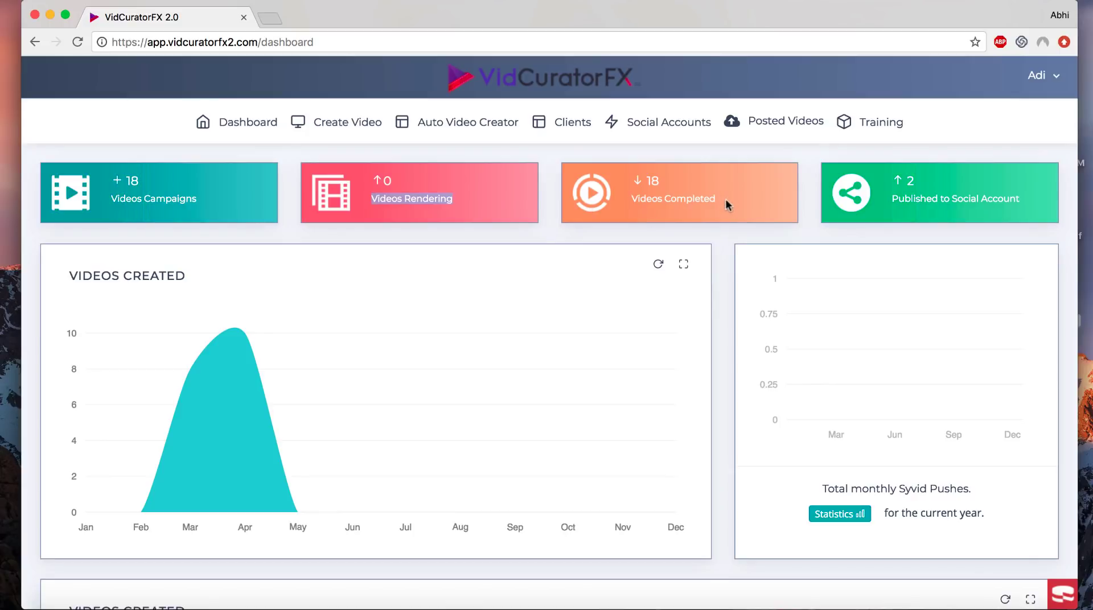
drag(725, 199, 631, 199)
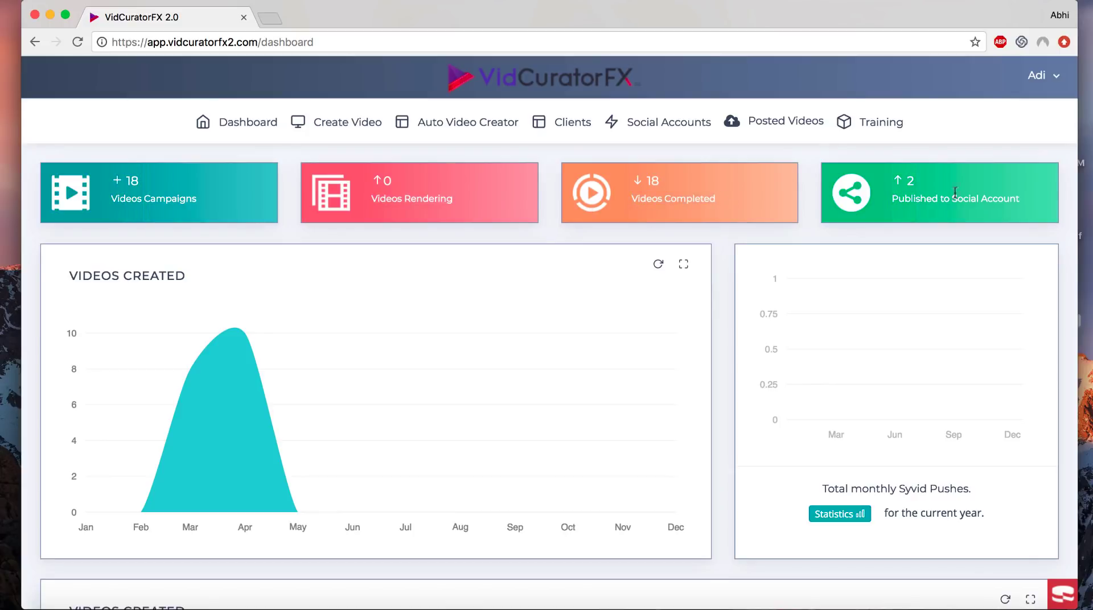
drag(892, 199, 1025, 196)
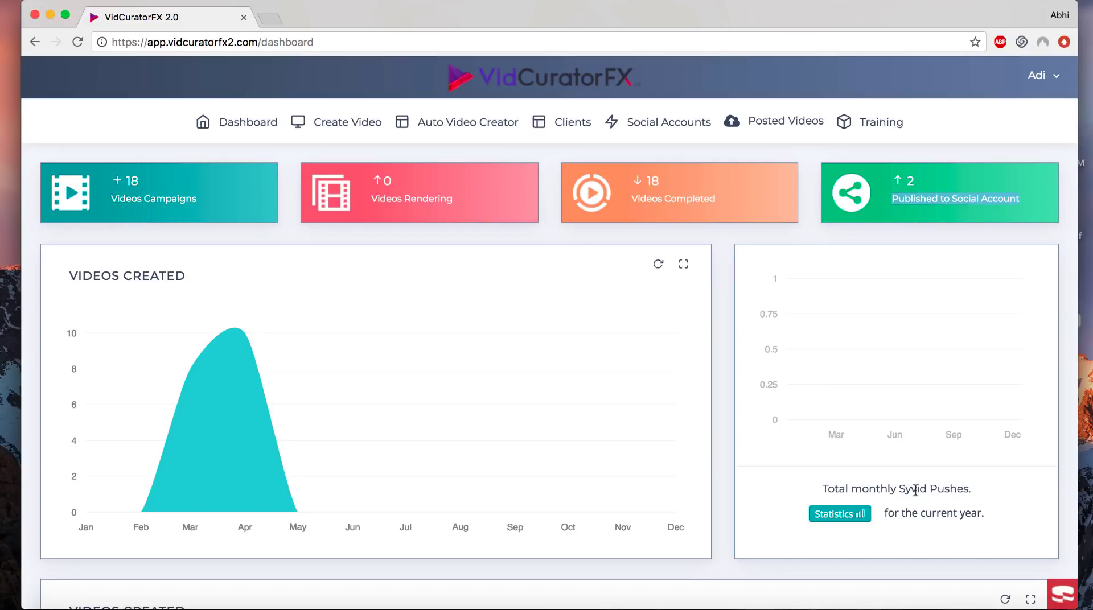
drag(916, 490, 910, 489)
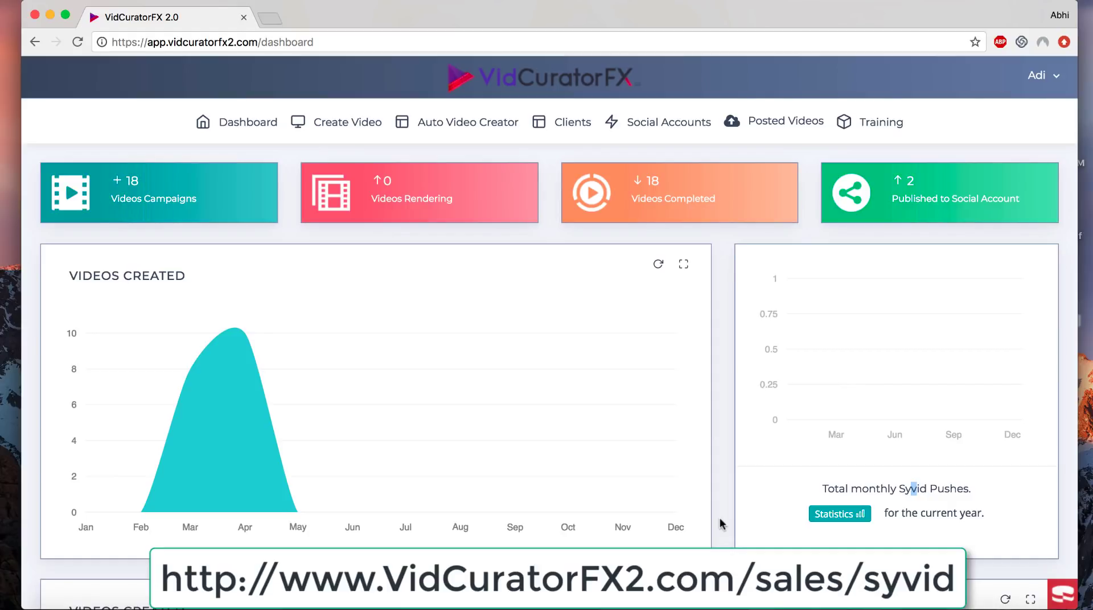
scroll(719, 519, down, 1)
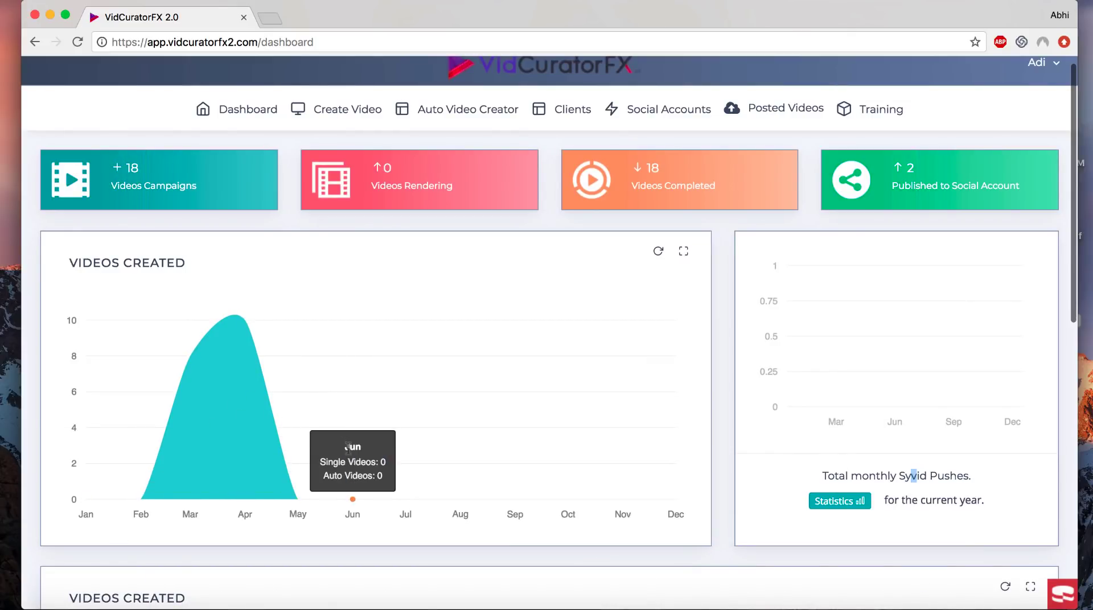
scroll(334, 531, down, 10)
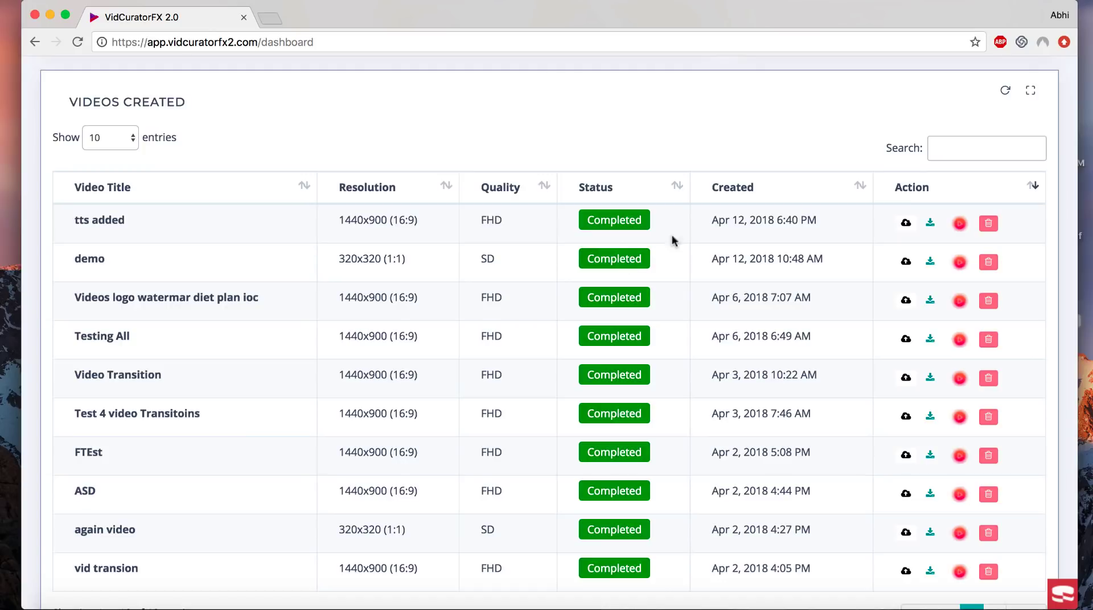
click(906, 227)
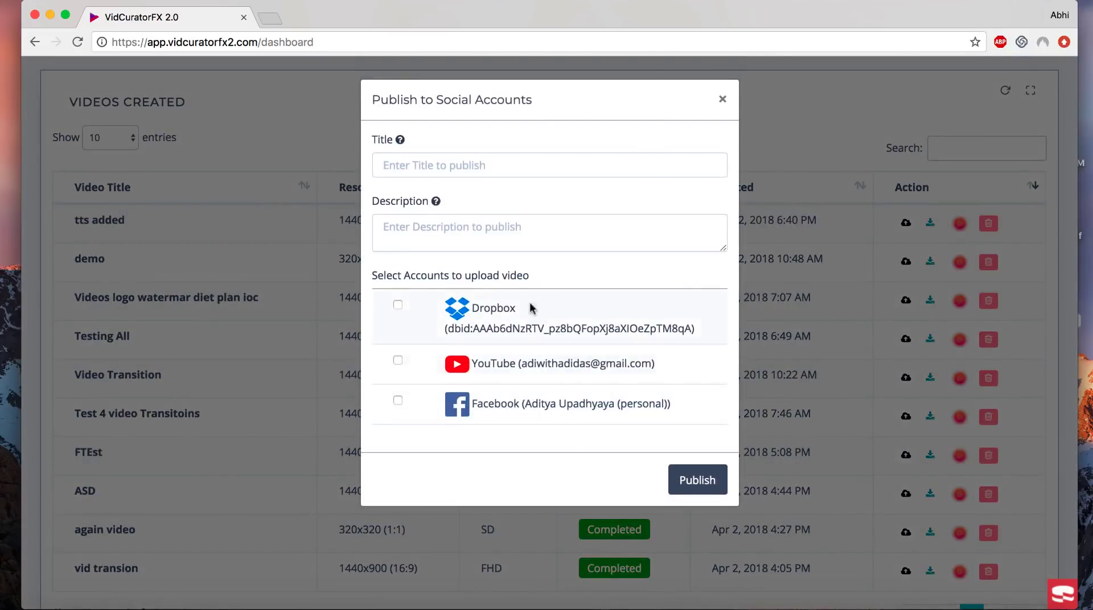
click(447, 166)
click(441, 220)
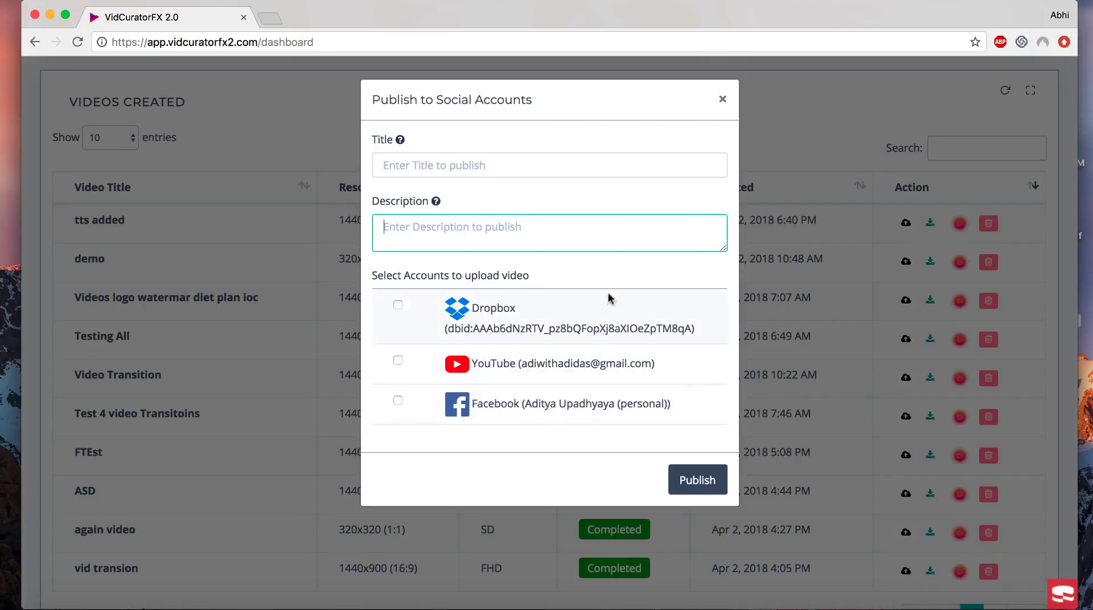
click(398, 360)
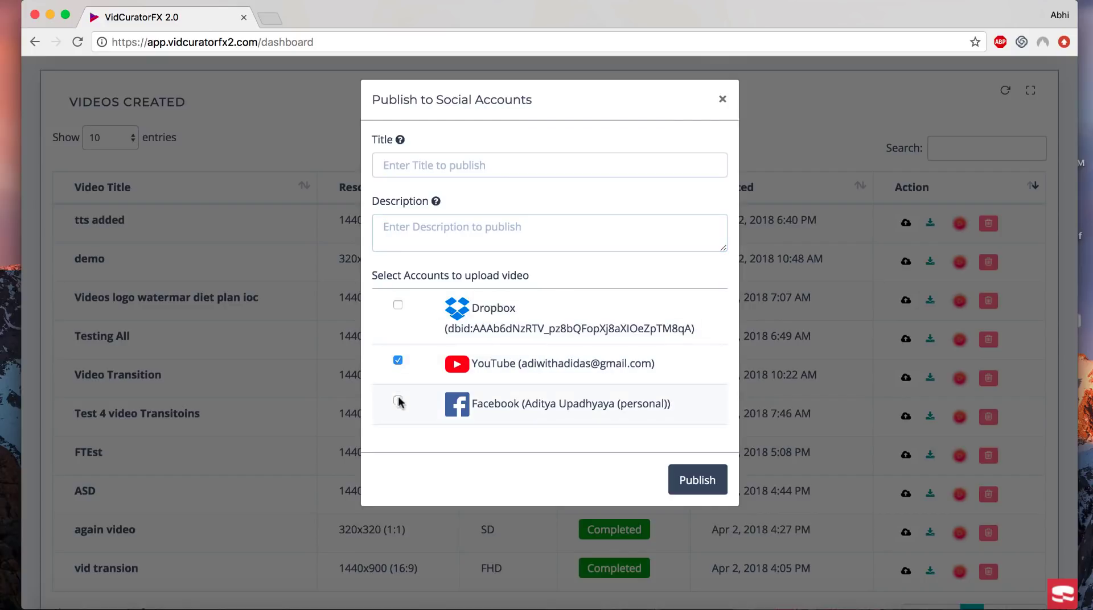
click(399, 402)
click(722, 100)
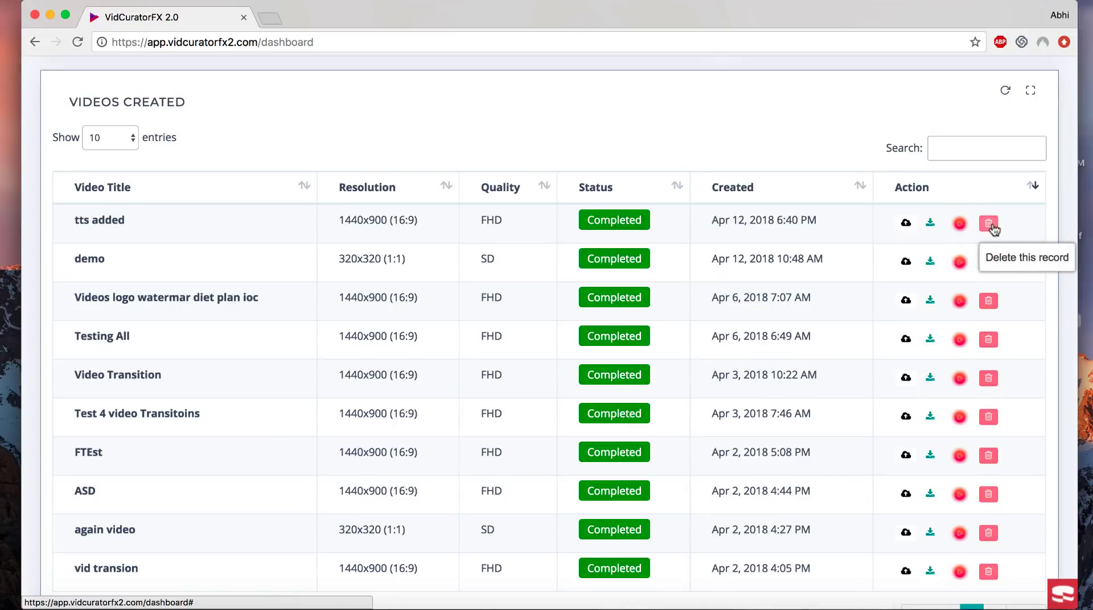
Step: Open the single video builder campaign form and enter diets as the keyword
scroll(748, 115, up, 10)
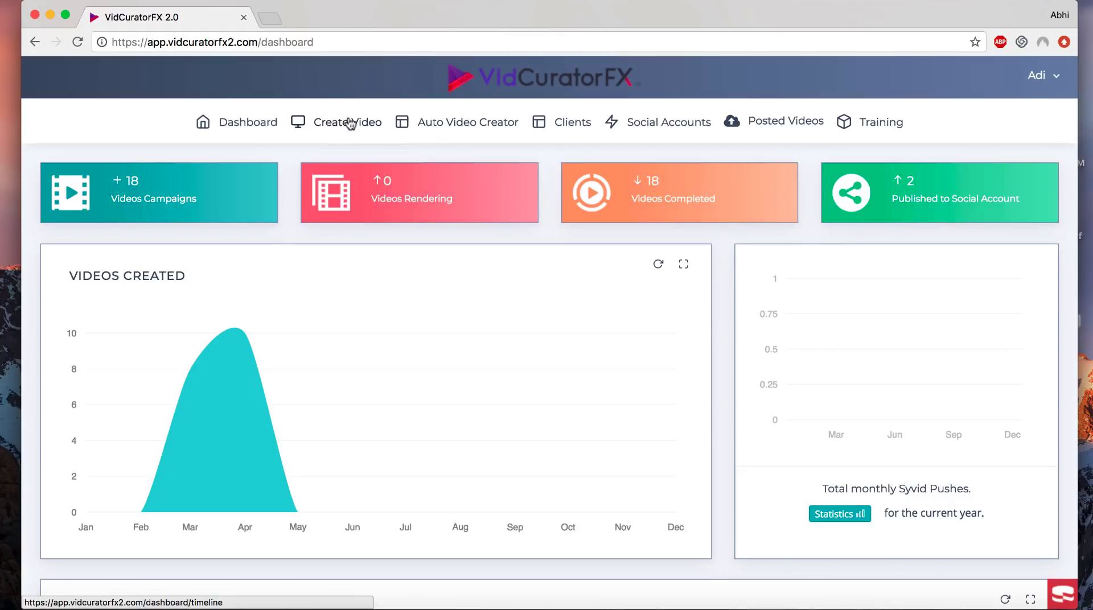
click(446, 123)
click(343, 124)
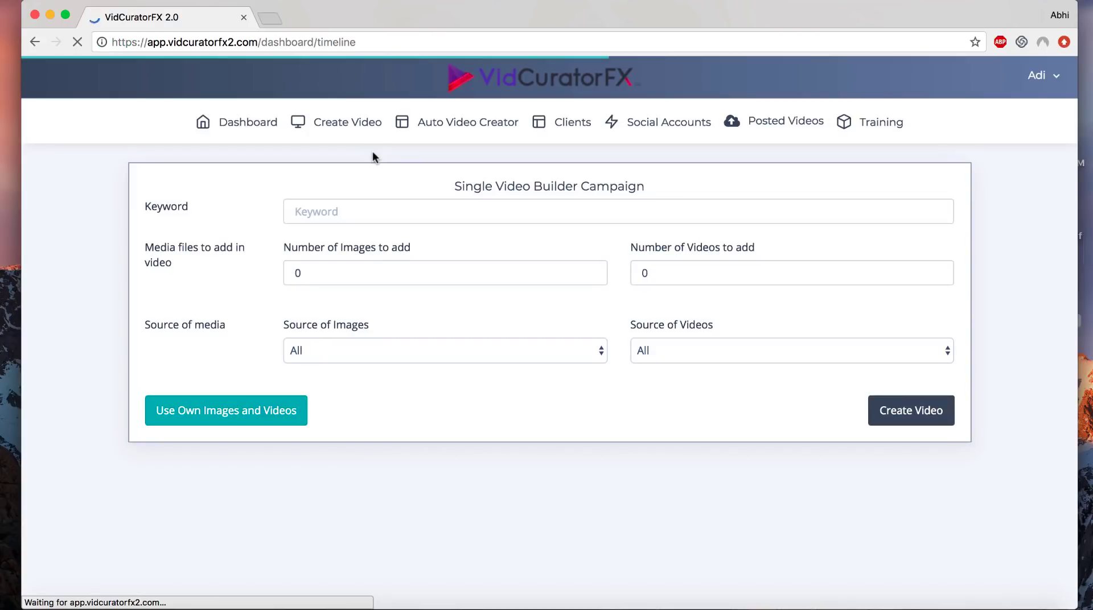
click(390, 217)
text(diets)
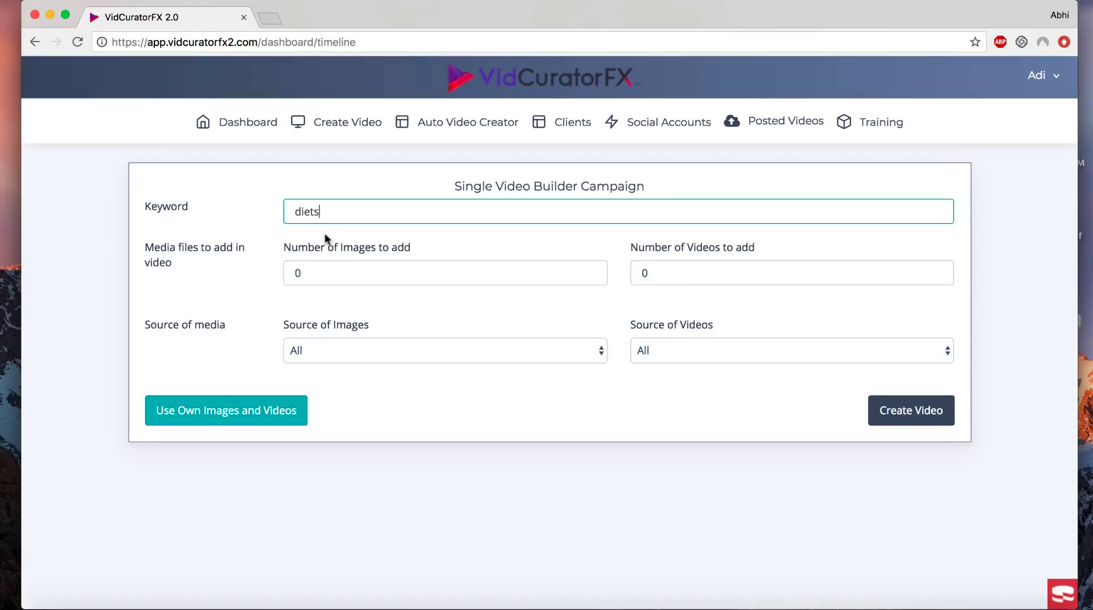
Step: Set the number of images to add to 5 and the number of videos to 2
click(298, 274)
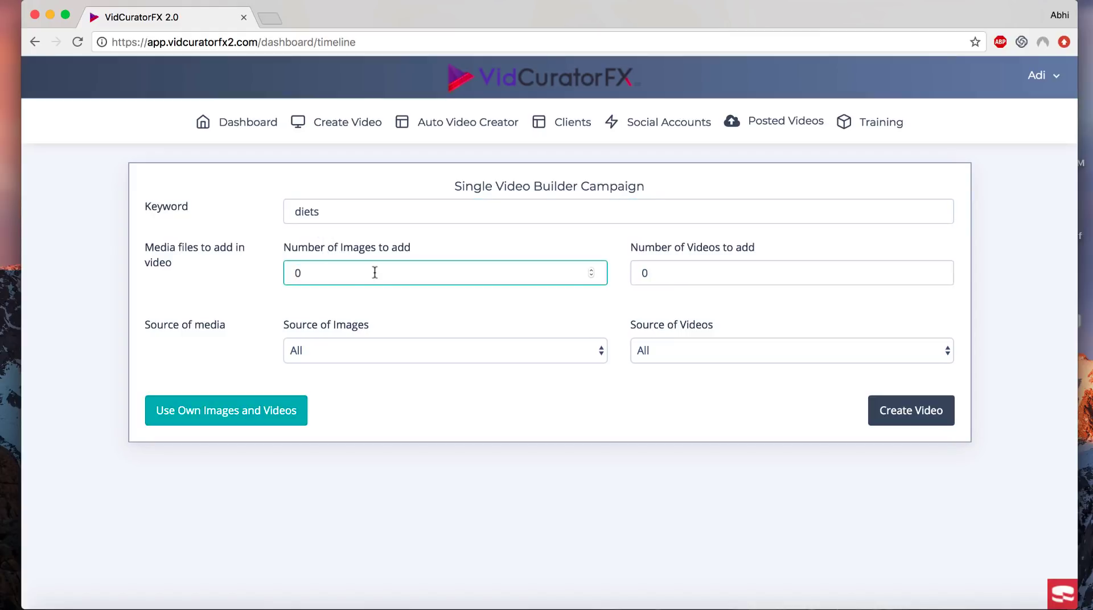
key(super+a)
text(5)
key(Tab)
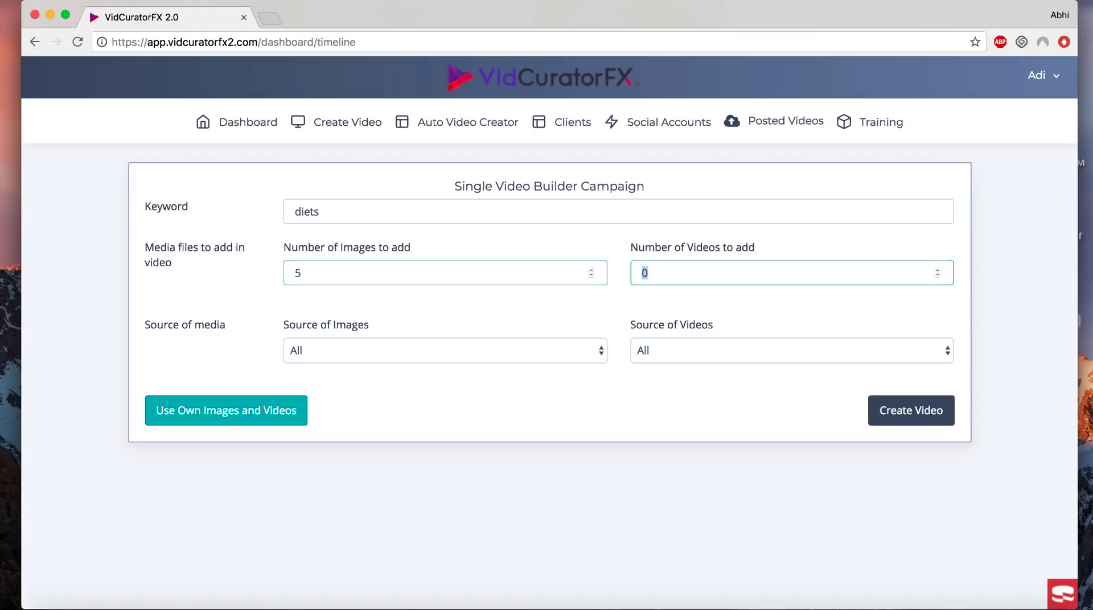
text(2)
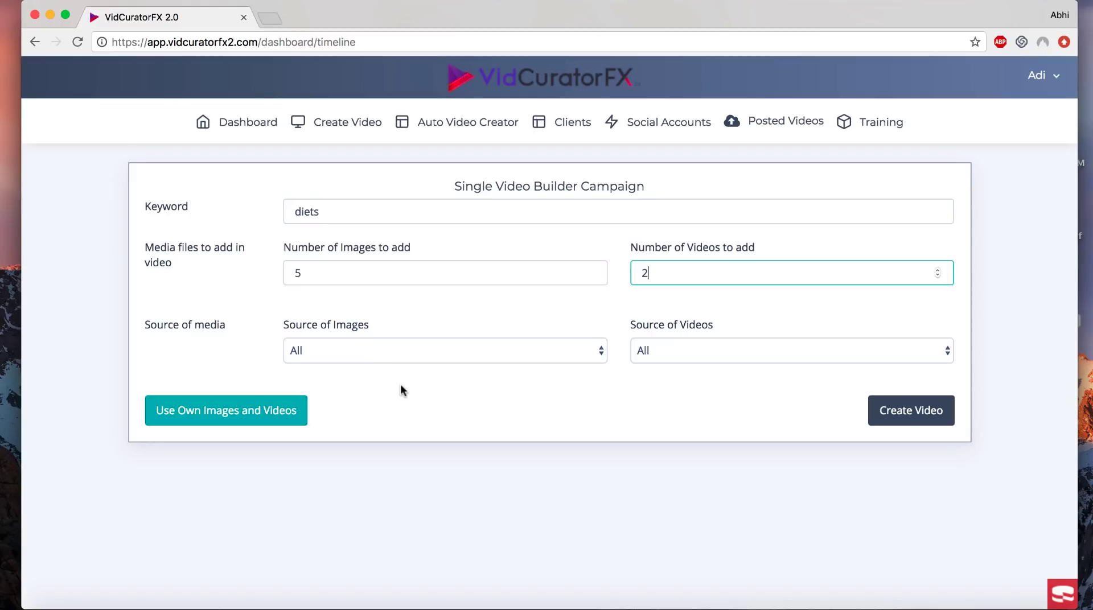
Step: Try Stock and Google as the source of images, ending back on All
click(357, 345)
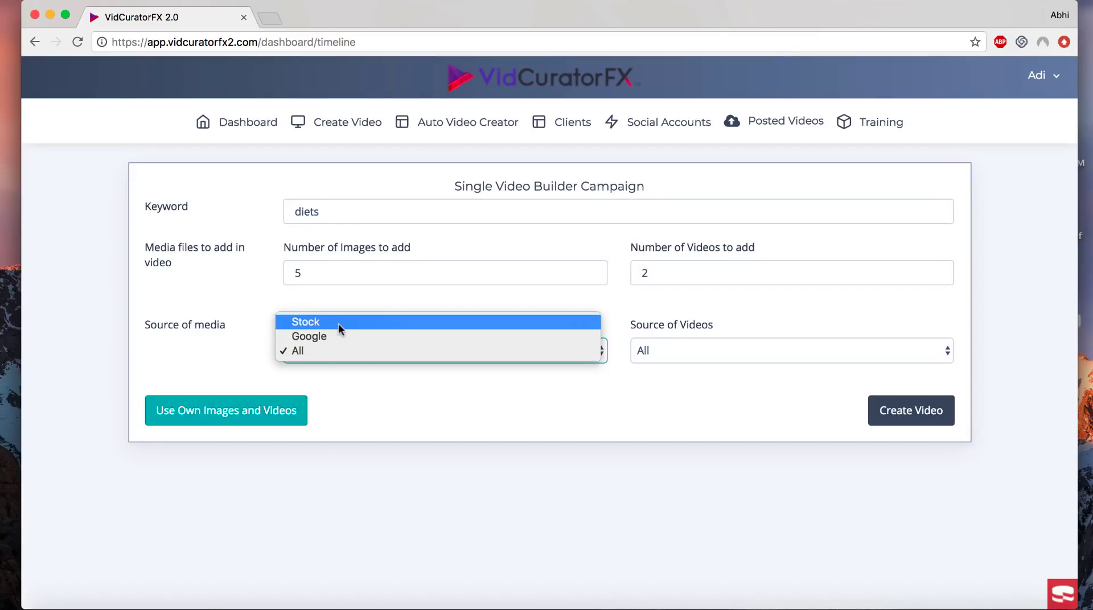
click(338, 323)
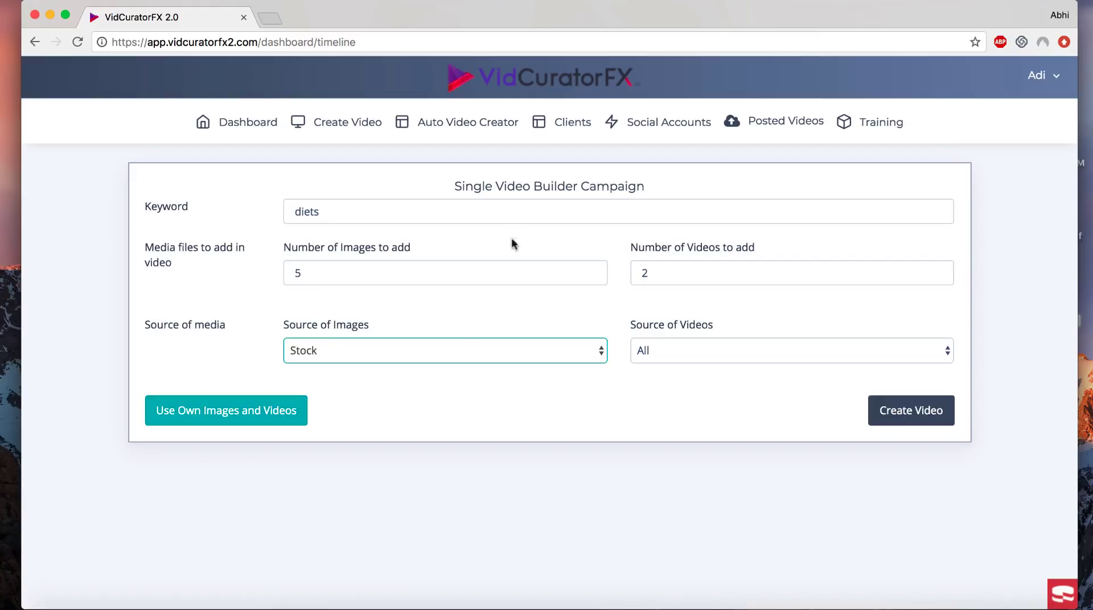
click(477, 332)
click(466, 357)
click(462, 364)
click(468, 359)
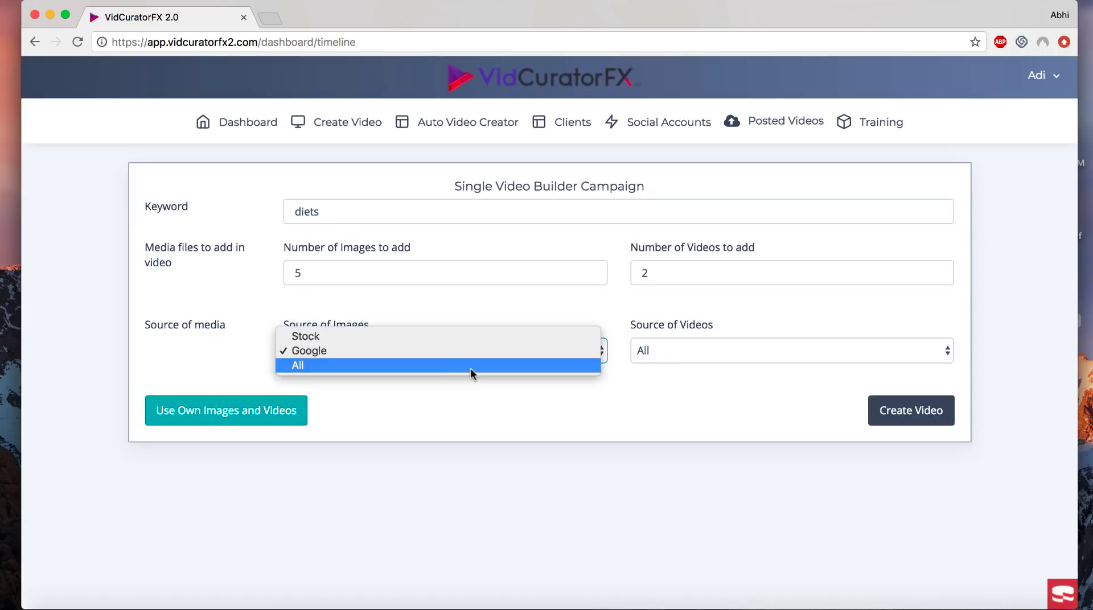
click(471, 367)
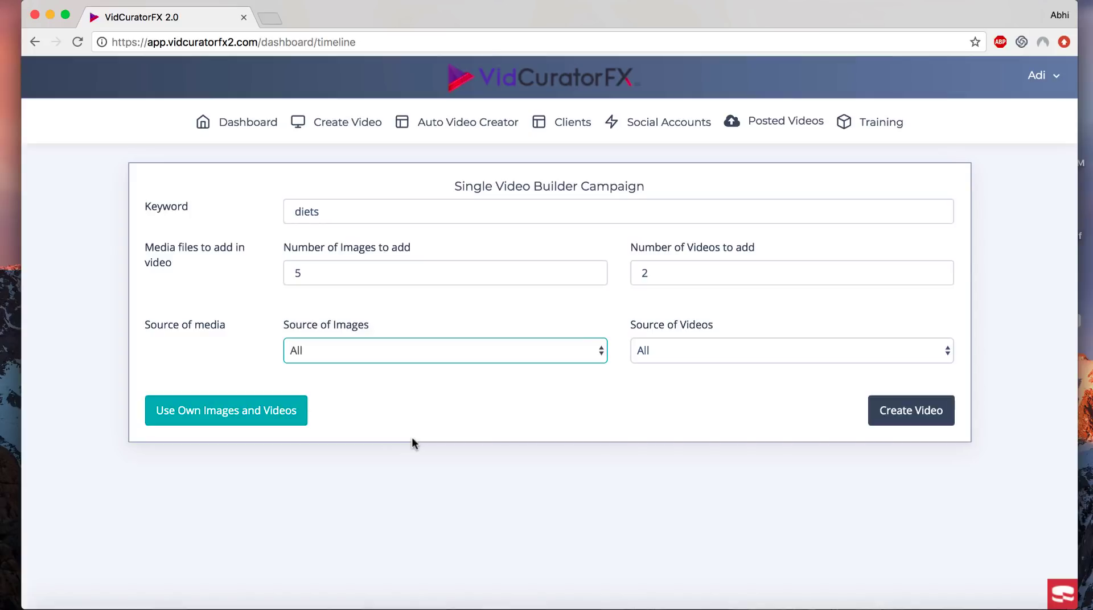
Step: Review the available sources for images and videos, keeping All for both
click(428, 362)
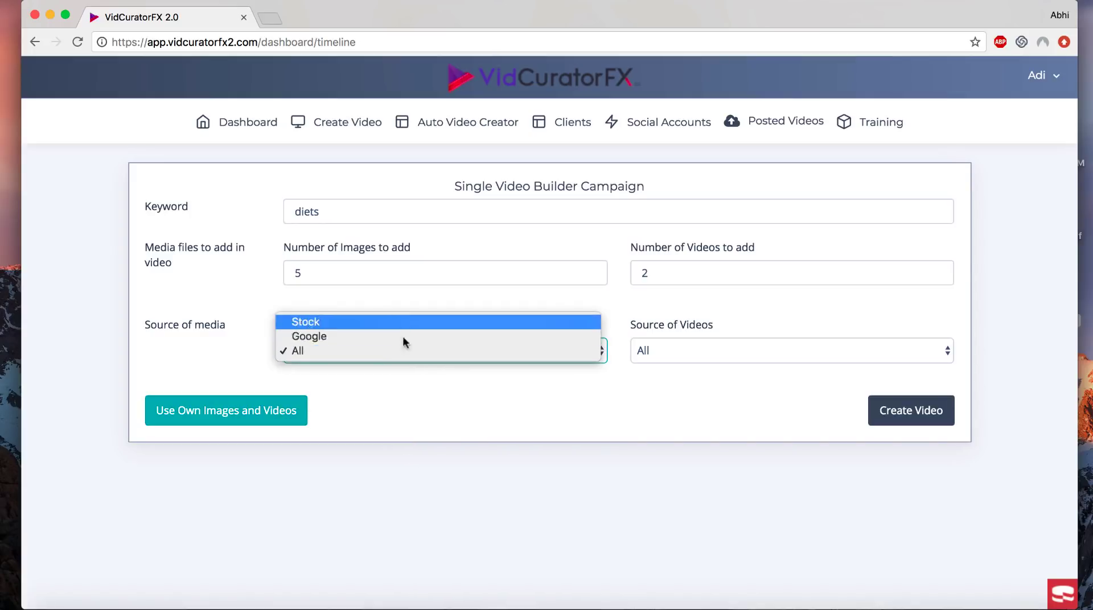
click(434, 381)
click(702, 351)
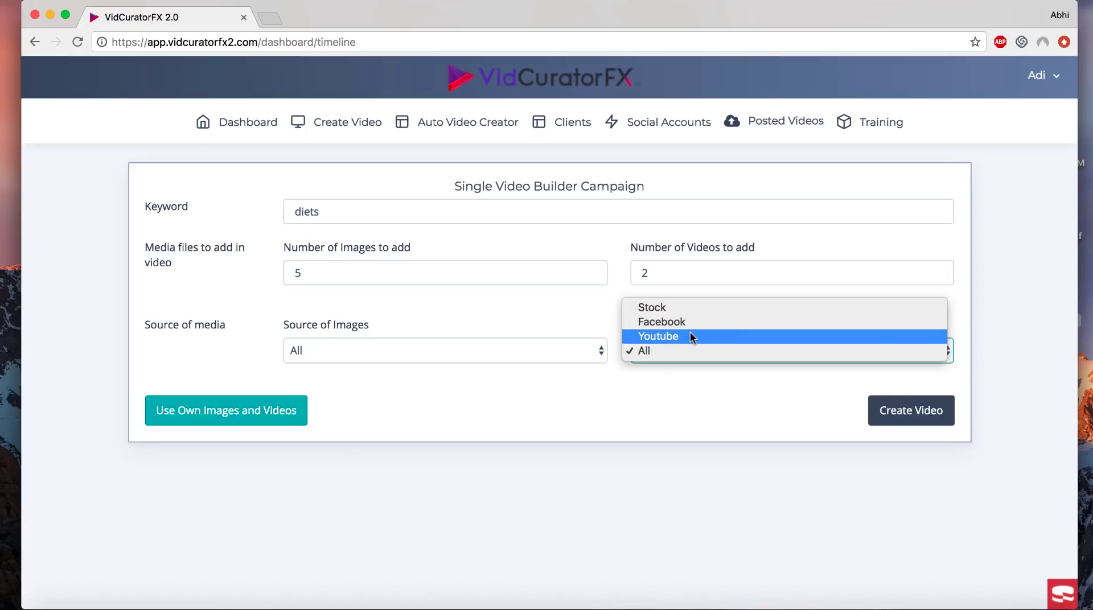
click(660, 377)
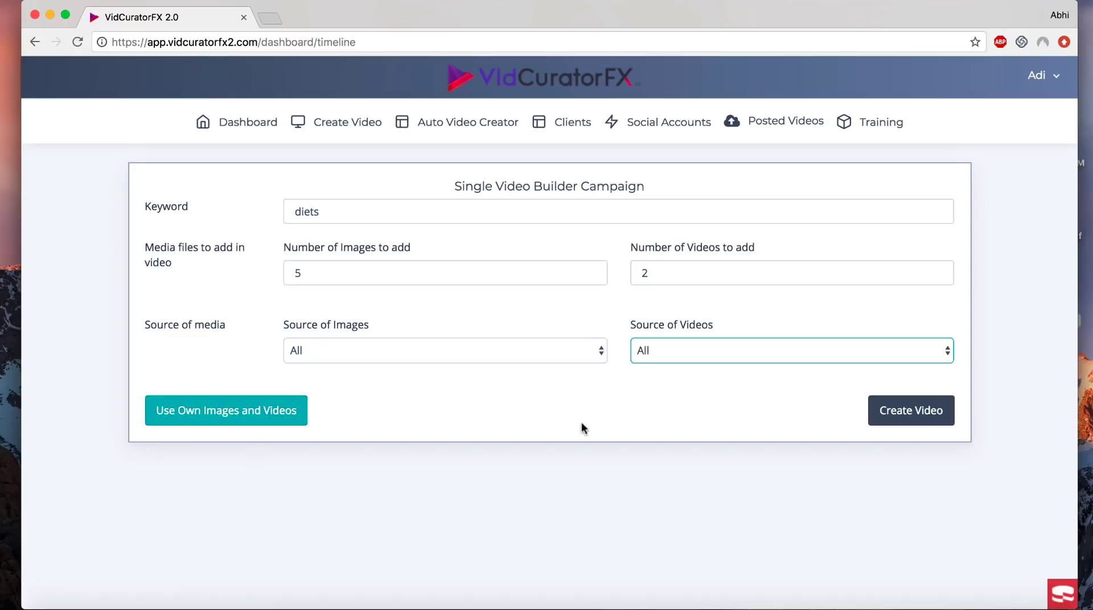
Step: Create the video from the campaign settings and preview the first video clip among its media
click(916, 420)
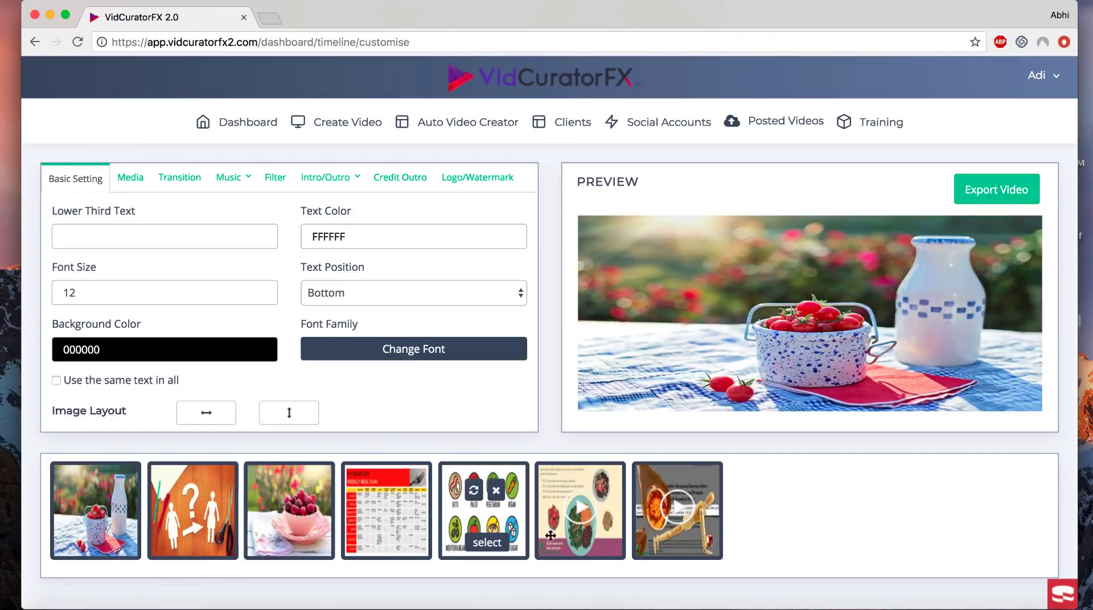
click(586, 543)
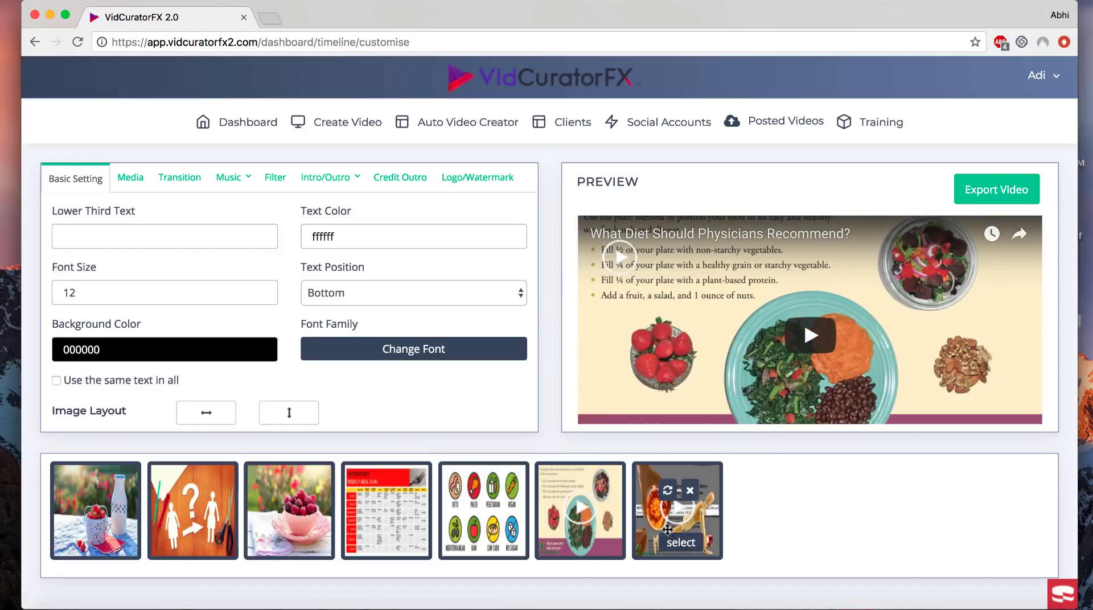
click(289, 545)
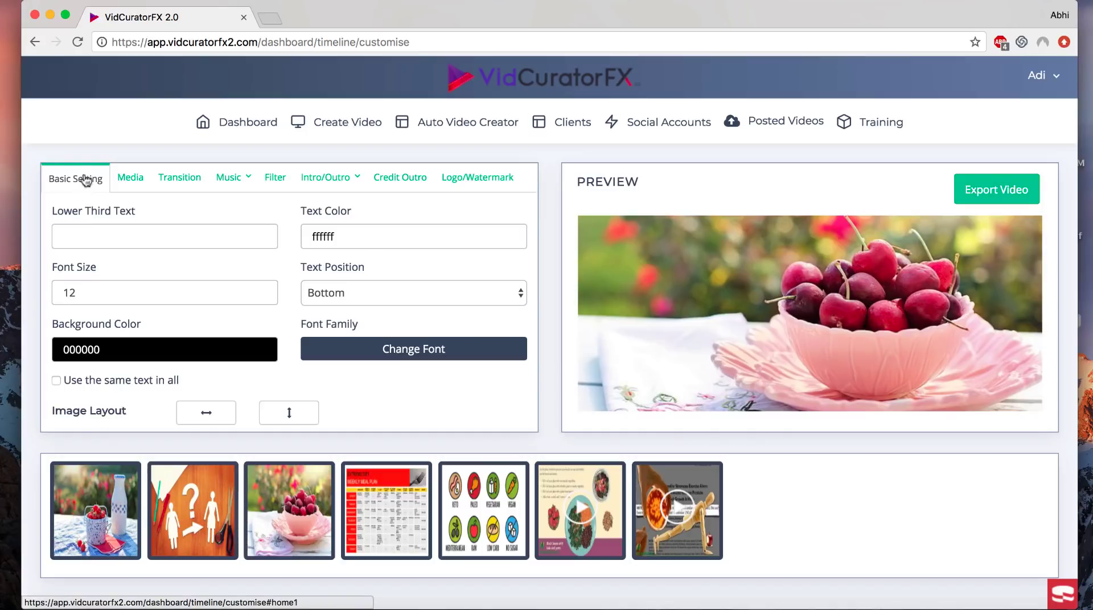
click(84, 246)
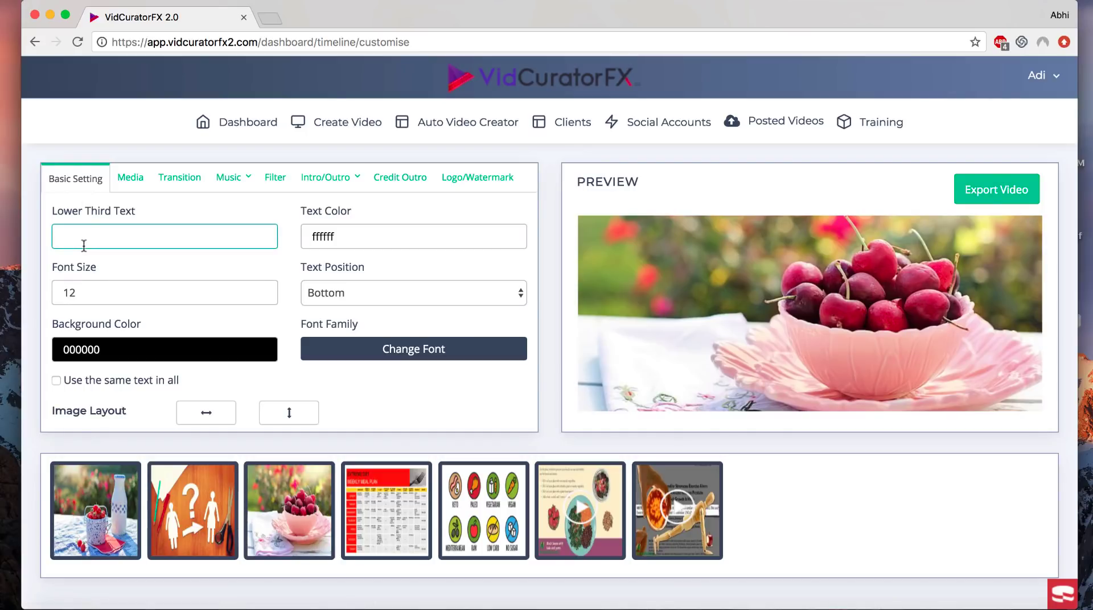
text(www.)
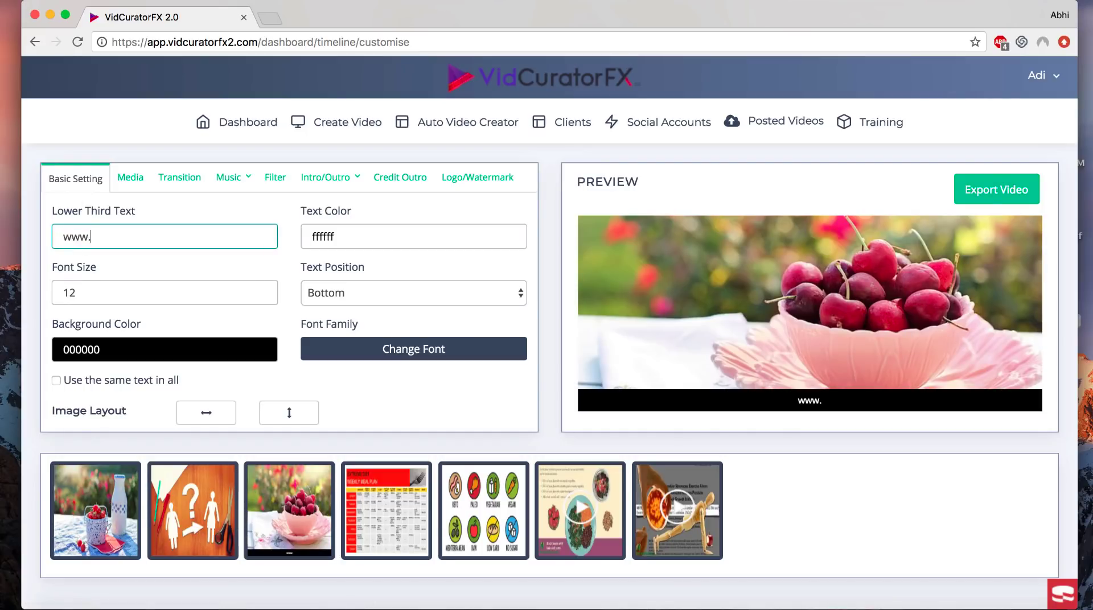
text(LowFat)
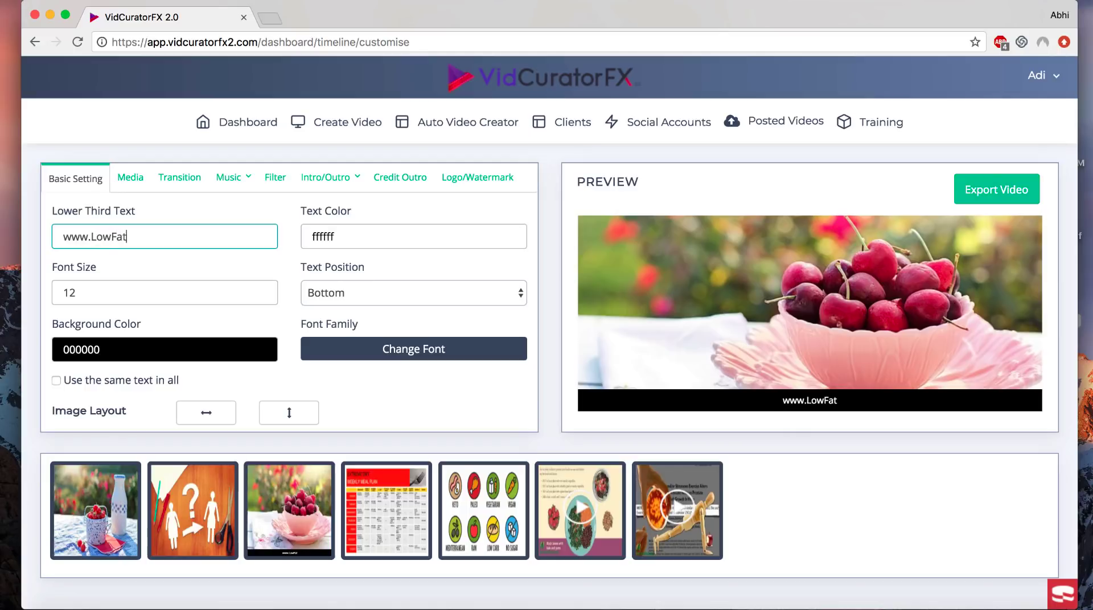
text(Diets.com)
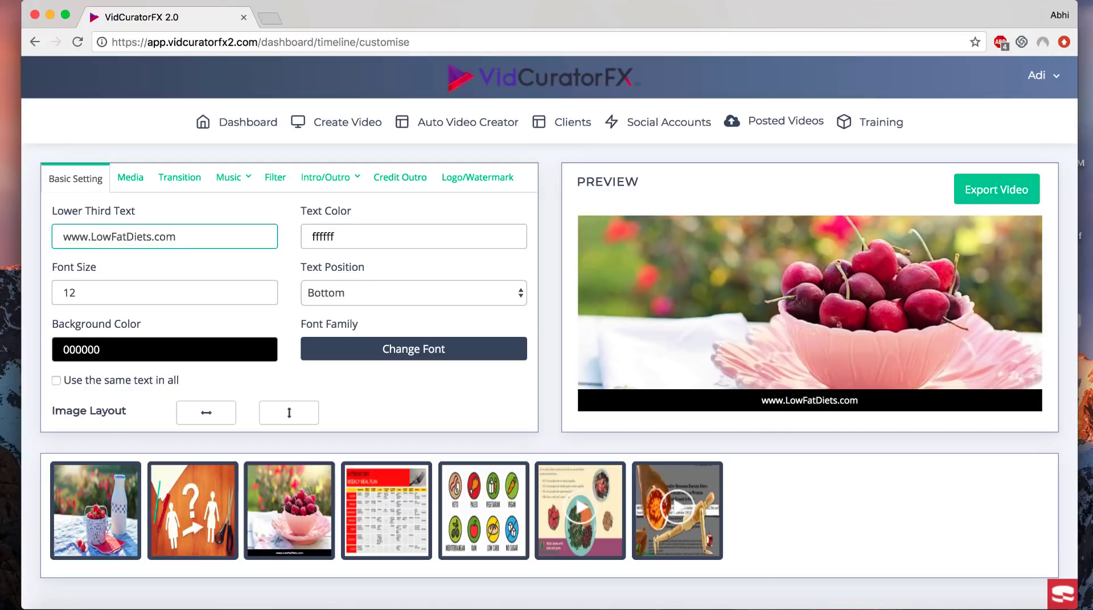
click(338, 239)
click(361, 280)
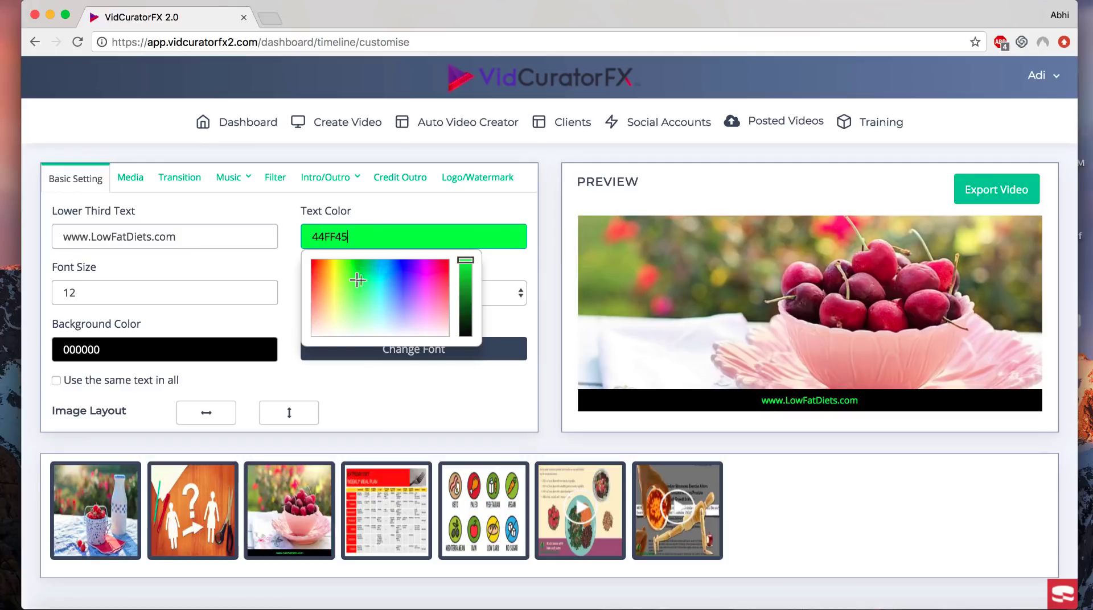
Step: Change the lower third text color on the cherry bowl image to violet-blue 848BFF
click(391, 285)
click(414, 303)
click(405, 288)
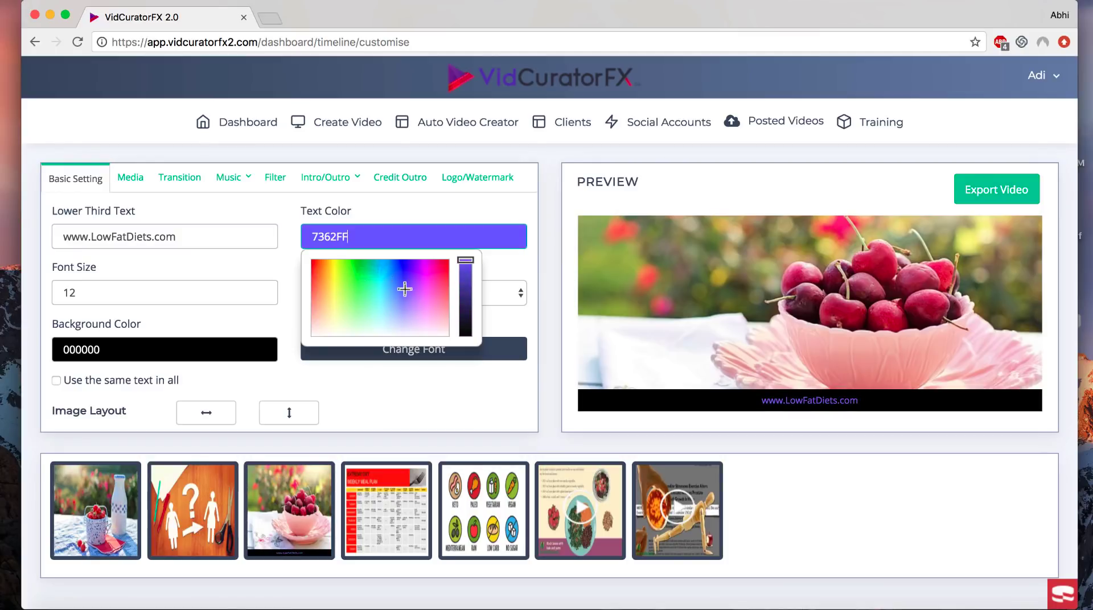
click(401, 299)
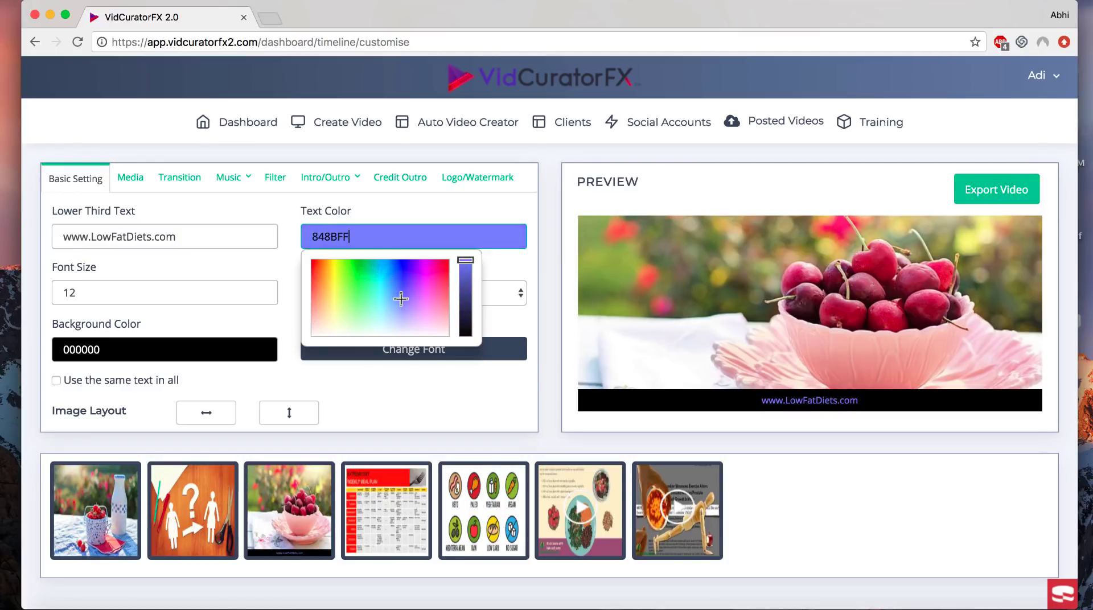
click(289, 280)
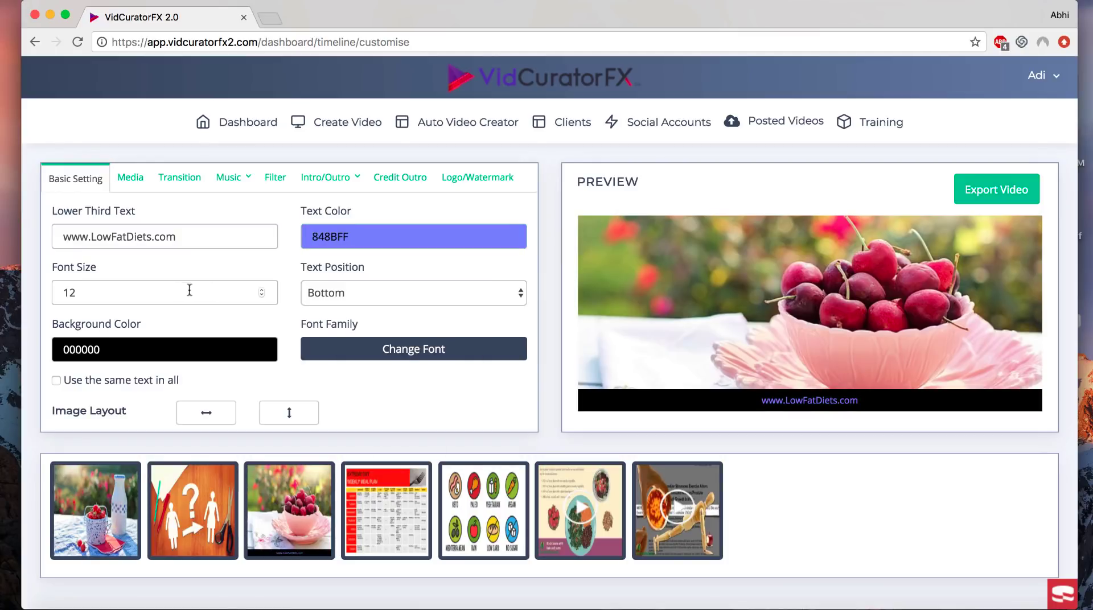
Step: Try a font size of 25 for the lower third text and settle on 20
click(262, 289)
click(262, 289)
click(262, 289)
click(262, 289)
click(262, 289)
click(262, 289)
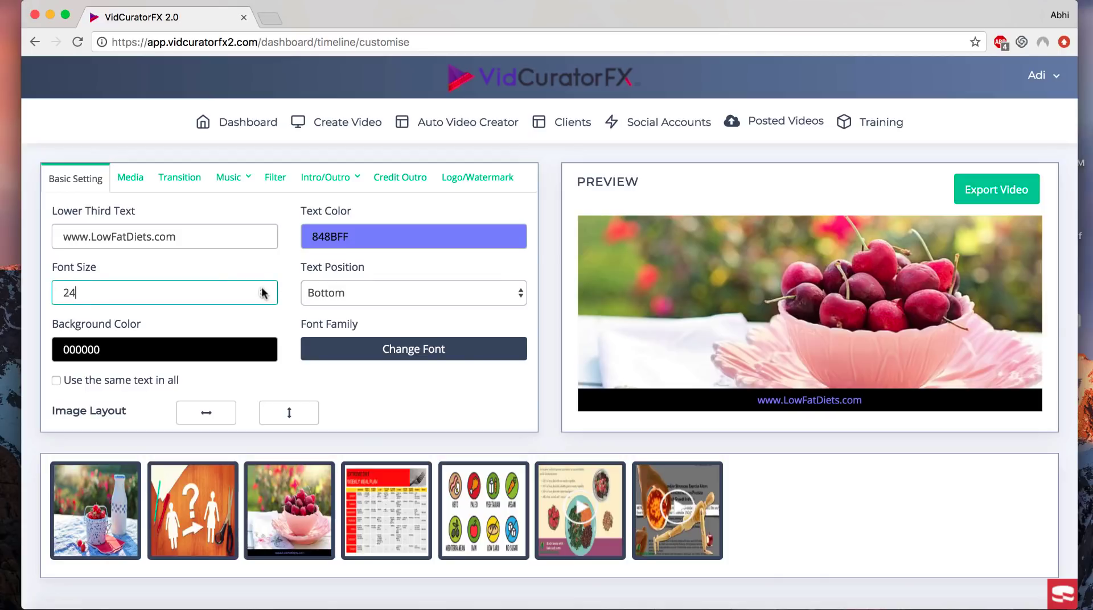
click(262, 289)
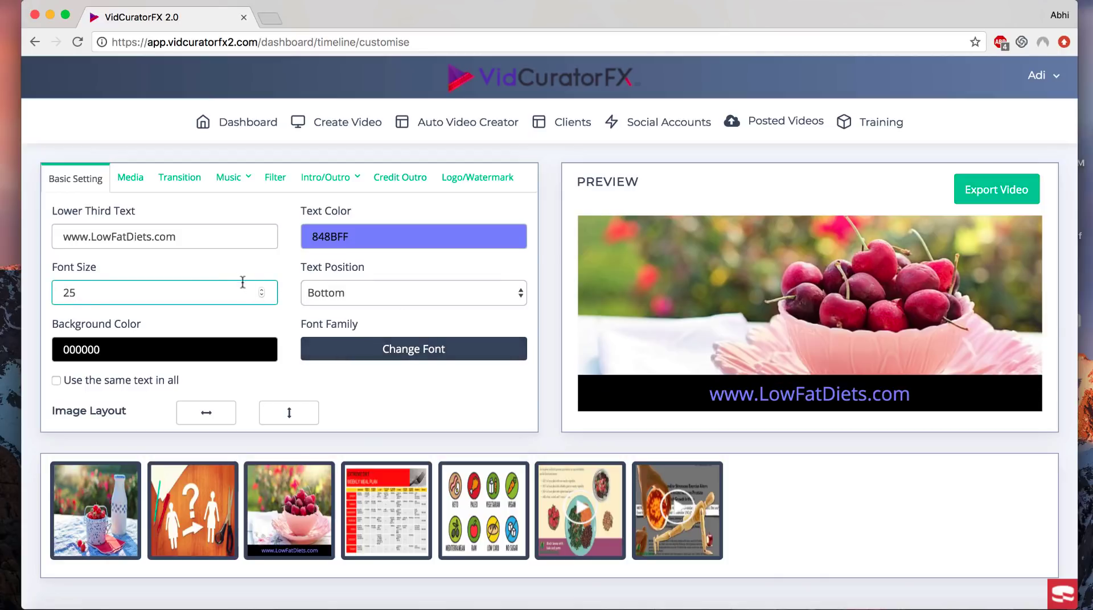
key(super+a)
text(20)
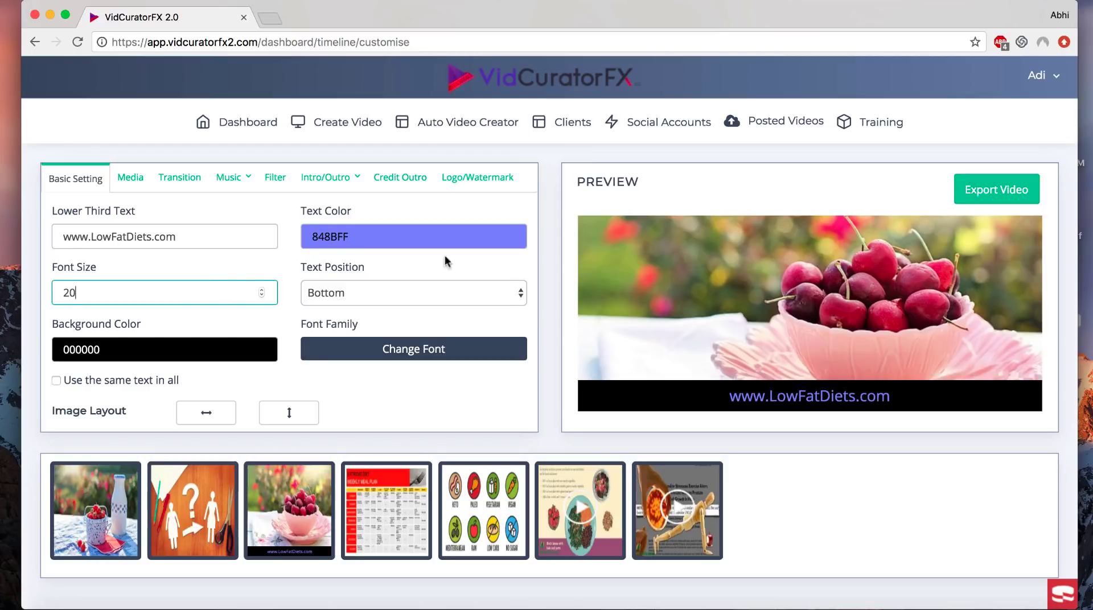
Step: Try the Center text position, choose Top instead, and set the lower third background color to pale green D6FFEE
click(464, 293)
click(456, 318)
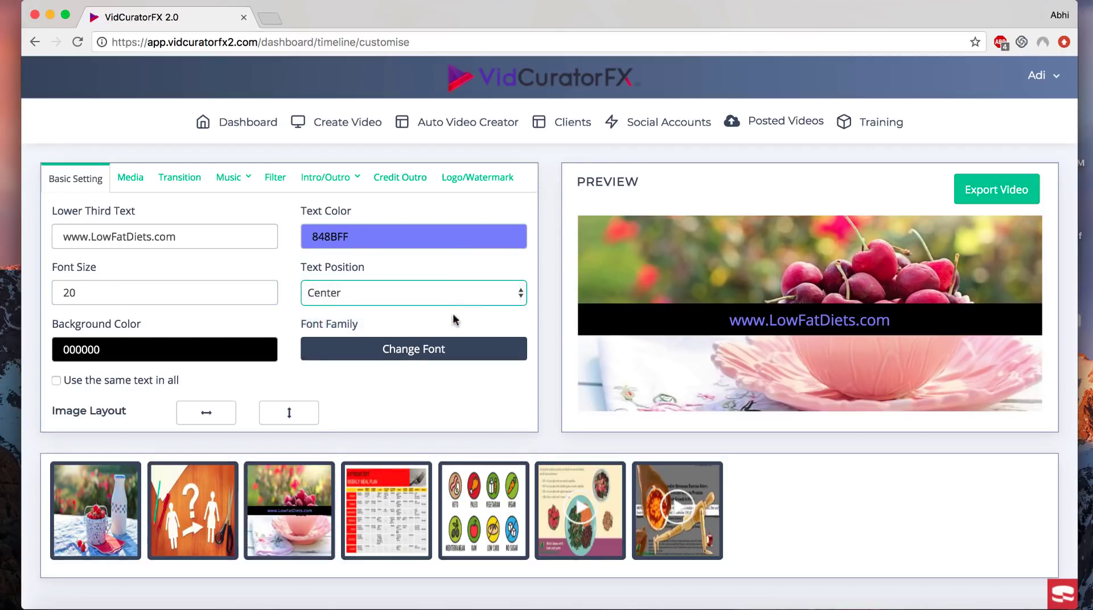
click(467, 295)
click(463, 282)
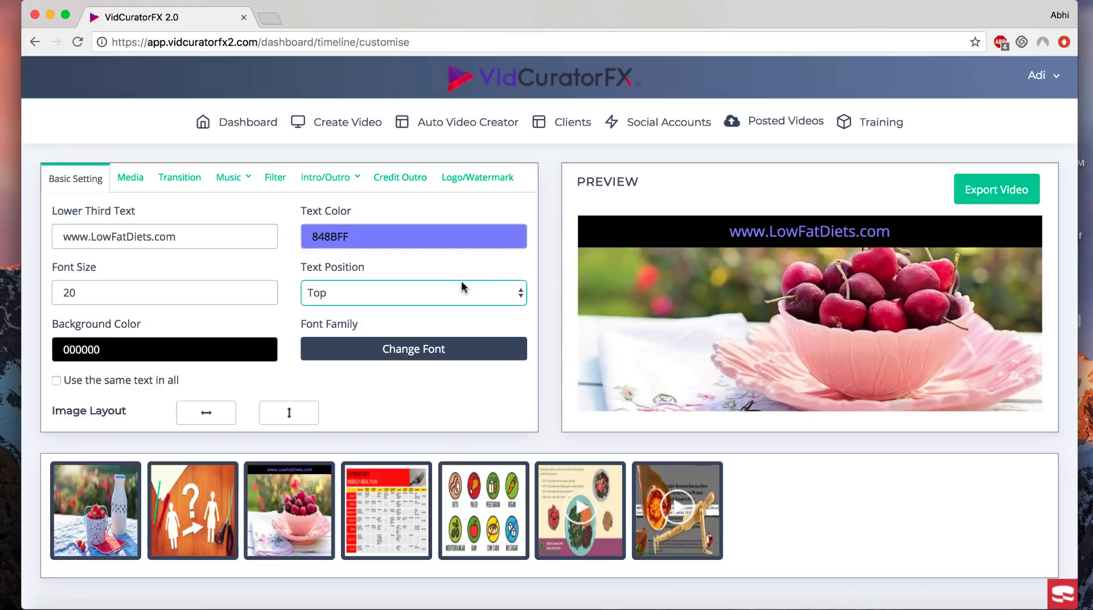
click(222, 349)
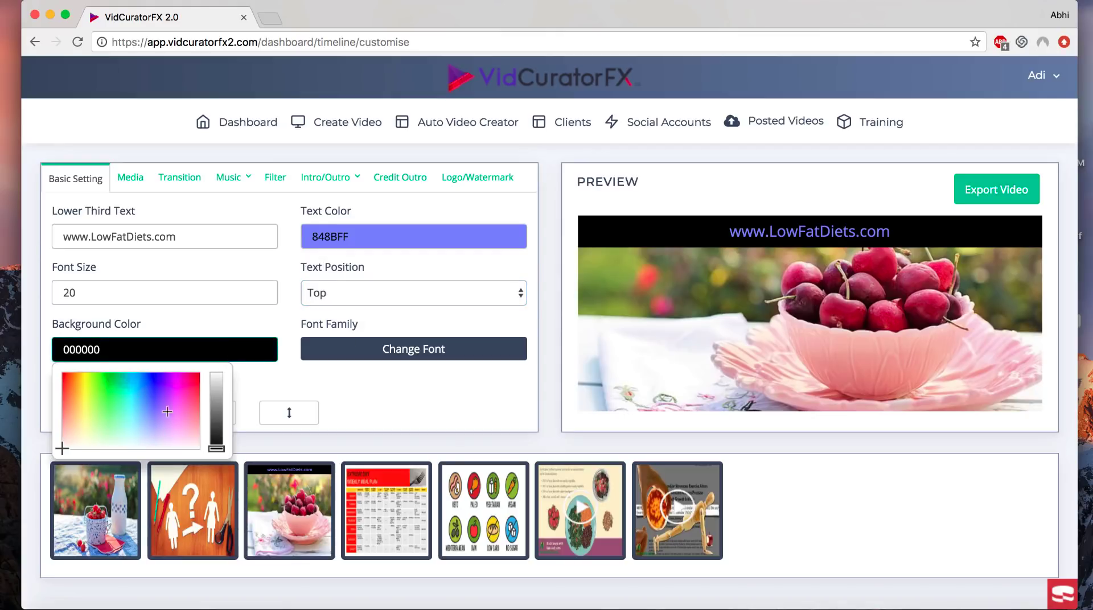
drag(143, 441, 122, 437)
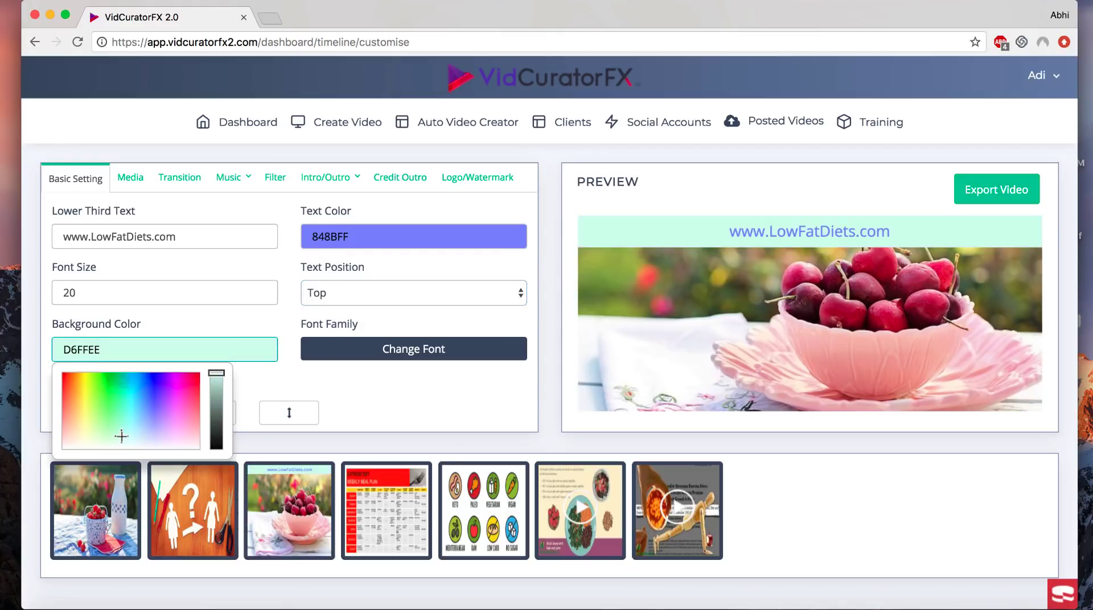
Step: Load more font families and apply Aclonica to the cherry bowl image's lower third text
click(399, 349)
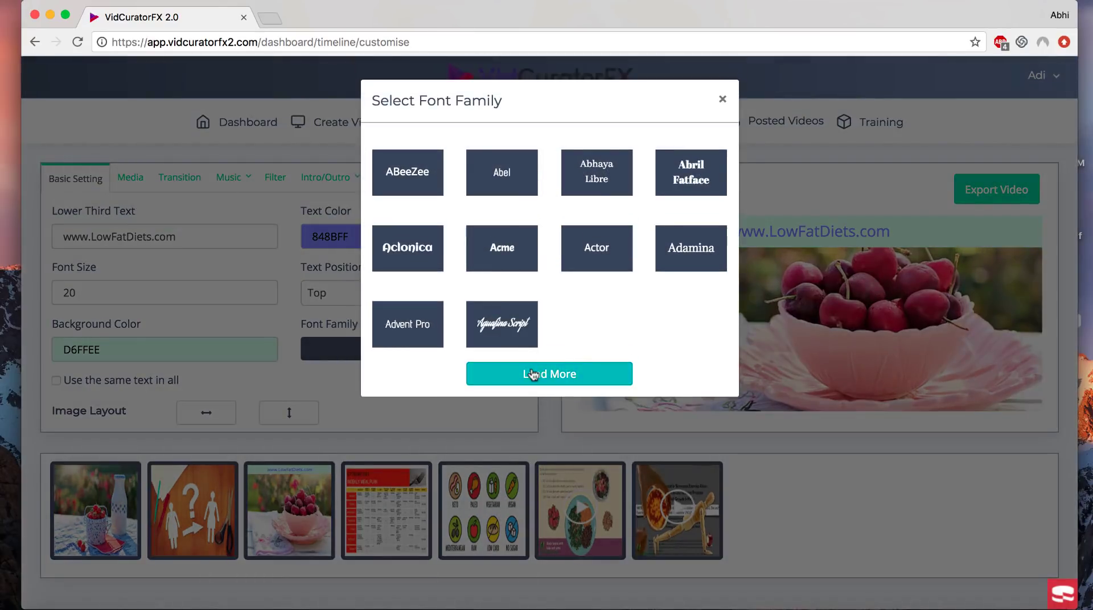
click(533, 374)
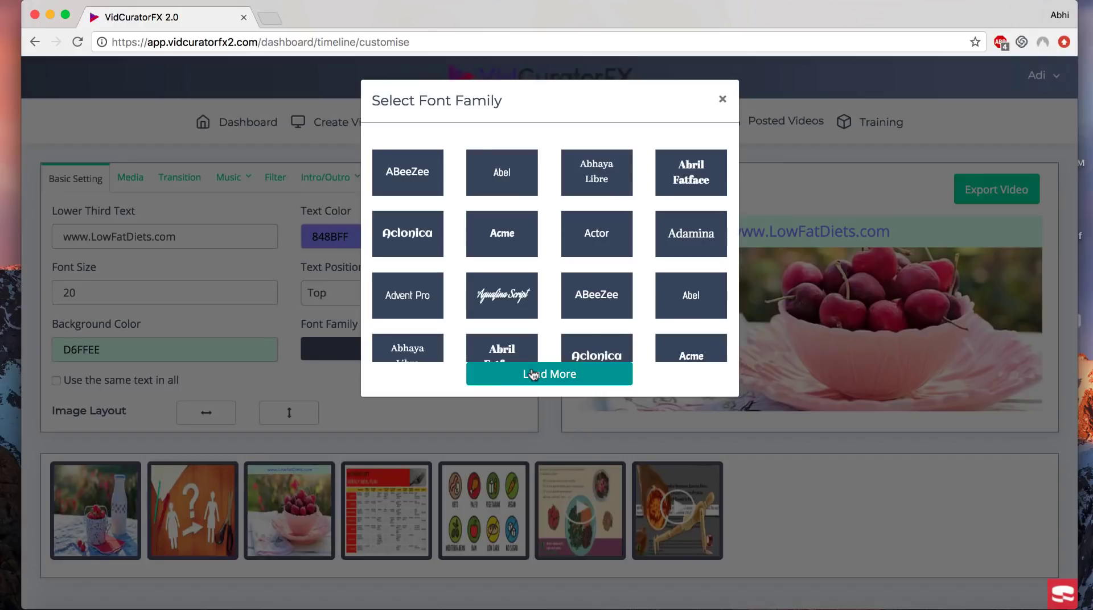
scroll(547, 313, down, 3)
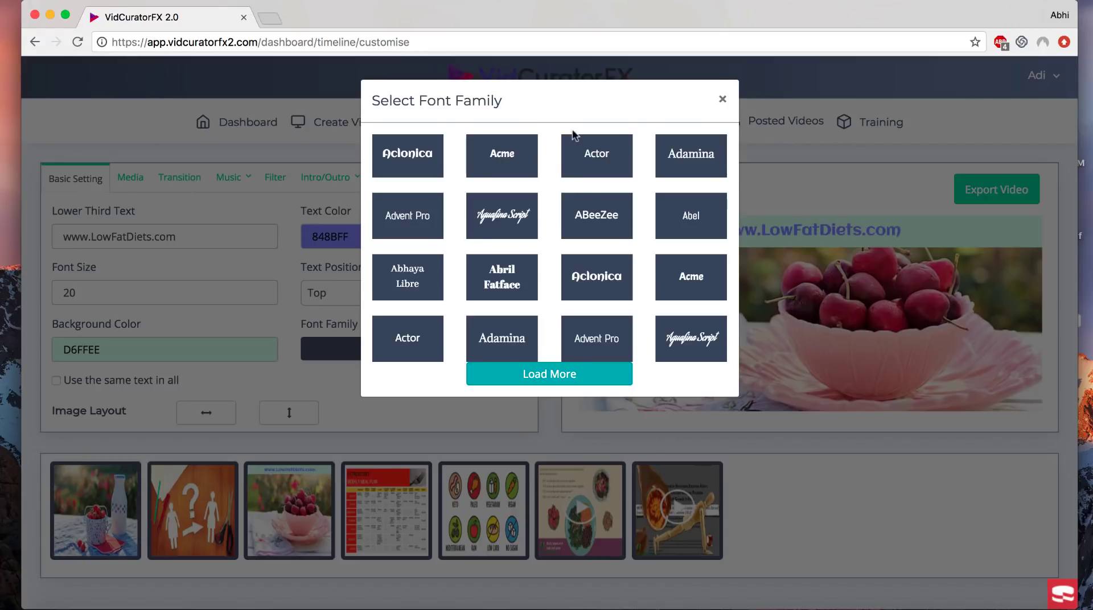
click(722, 99)
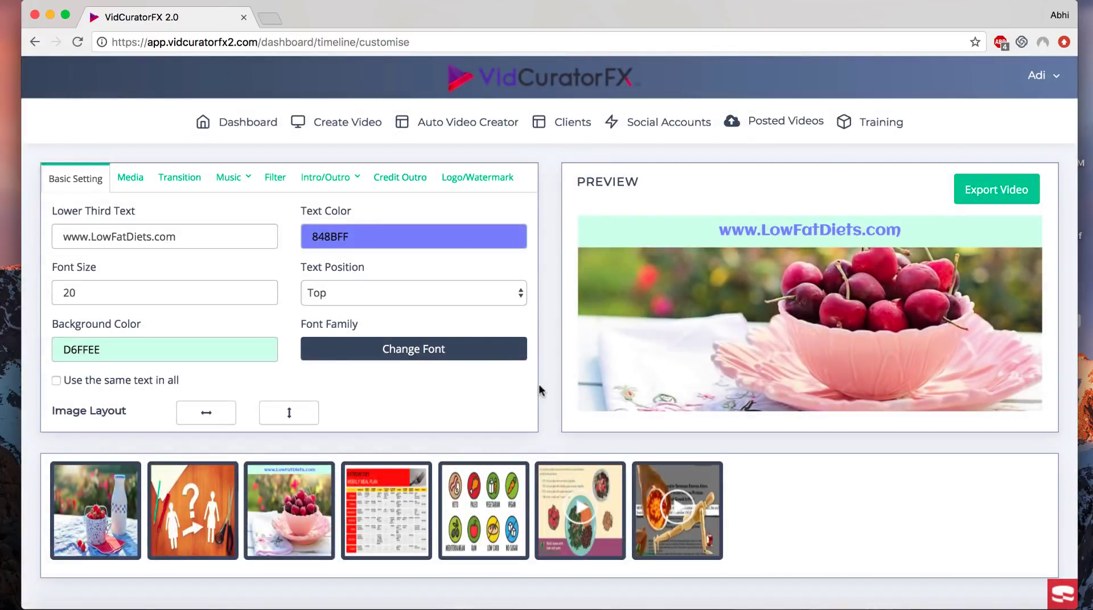
scroll(539, 385, down, 2)
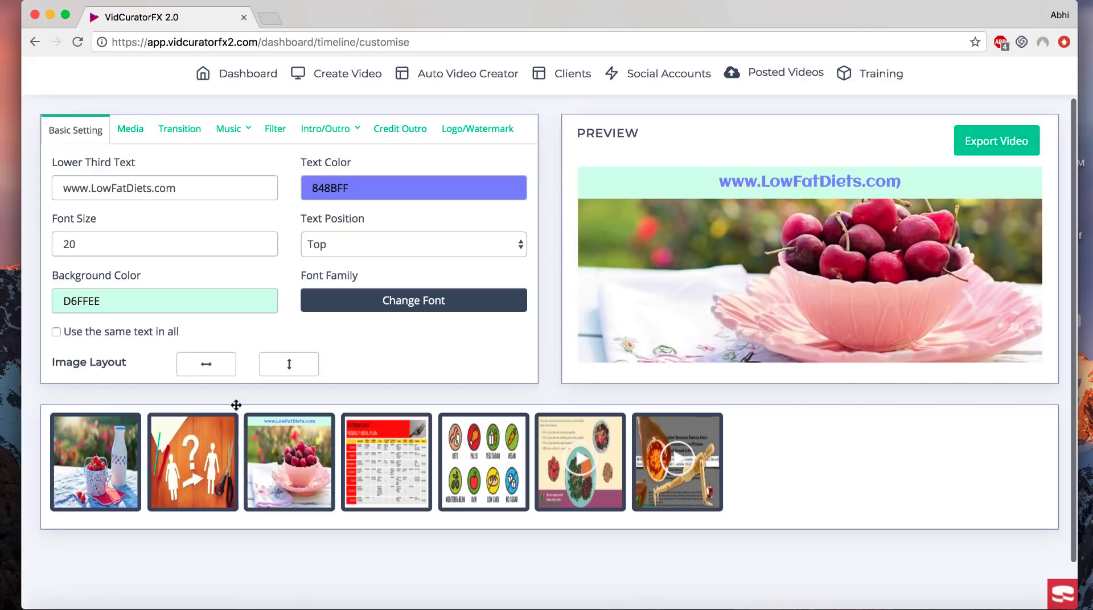
mouse_move(301, 468)
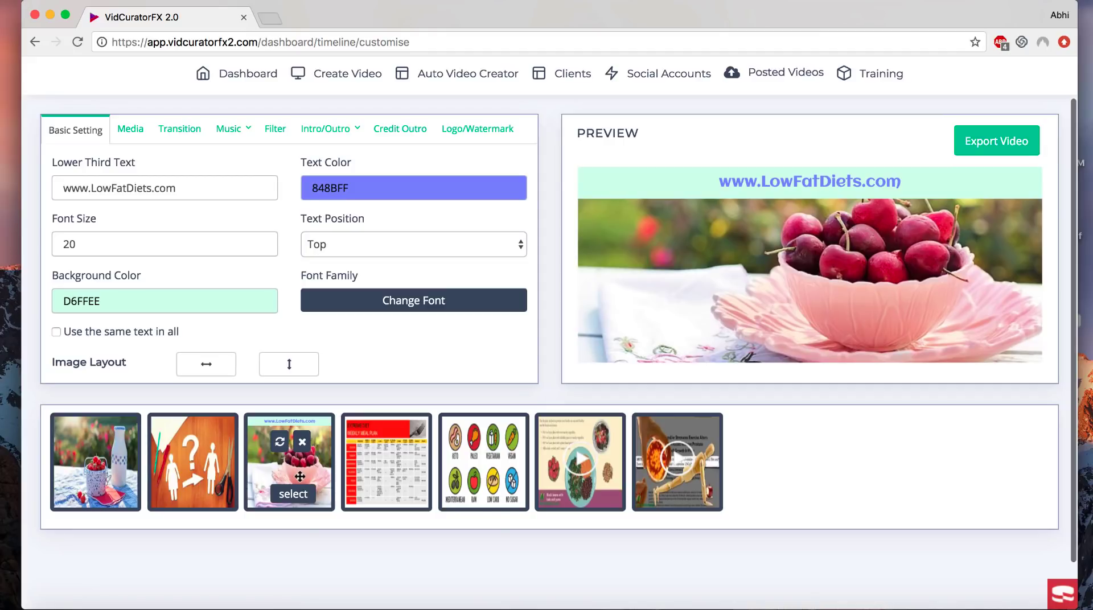
click(105, 503)
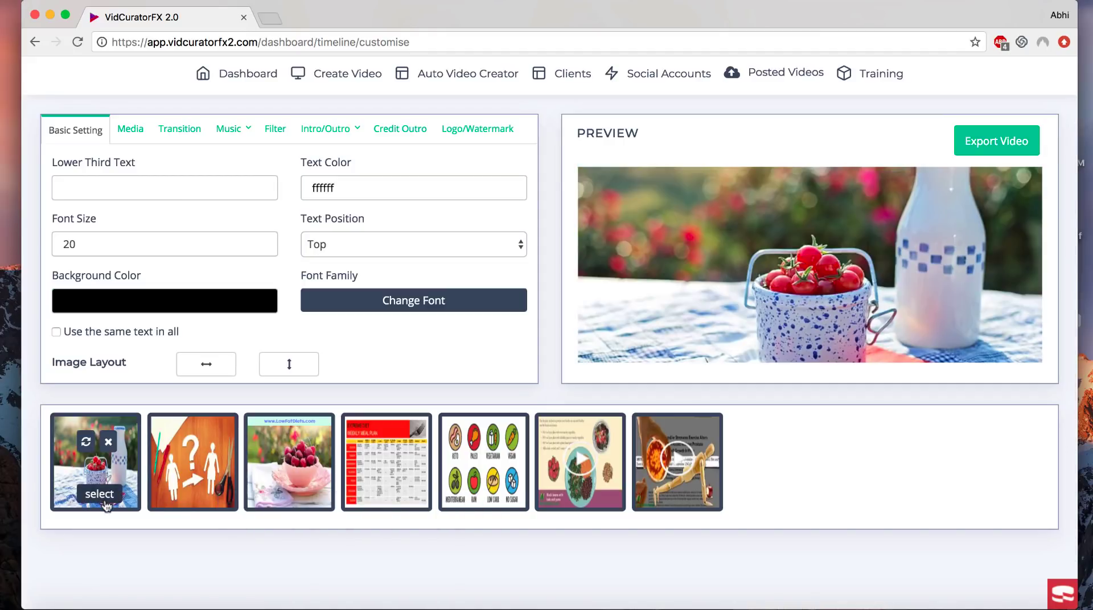
click(137, 186)
text(www)
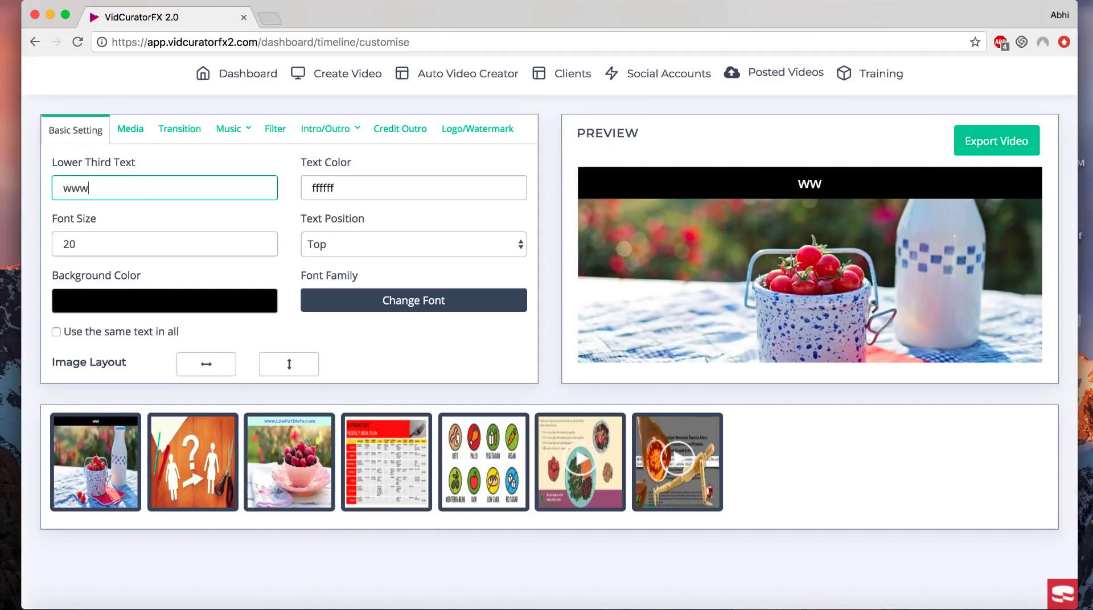
text(.NewOFFER.com)
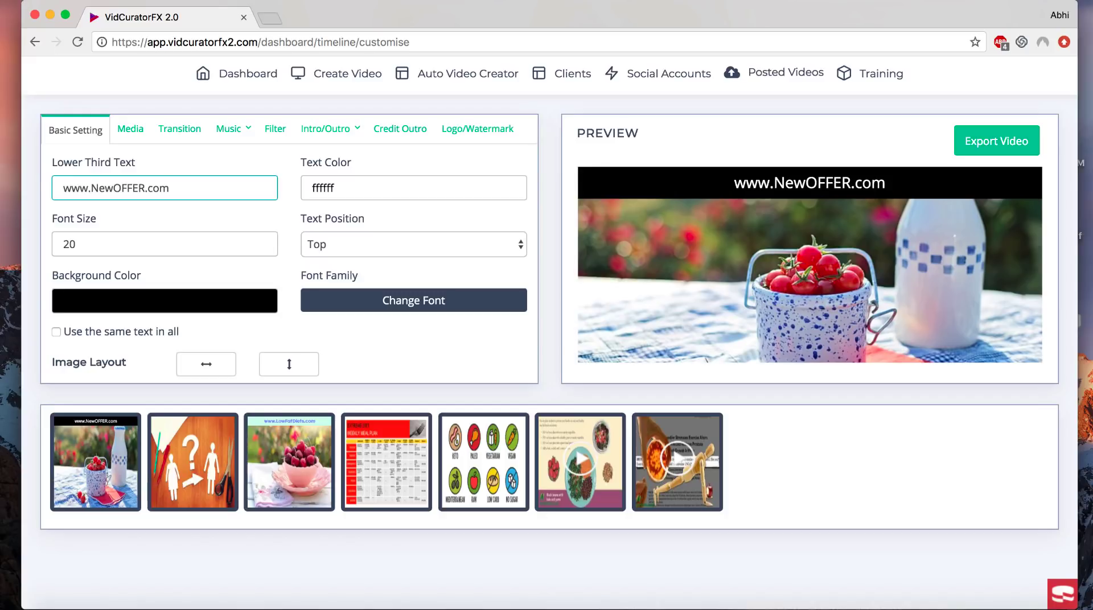
Step: Set the milk bottle image's text color to AE9DFF and its background color to BAFFFC
click(446, 185)
drag(401, 250, 406, 258)
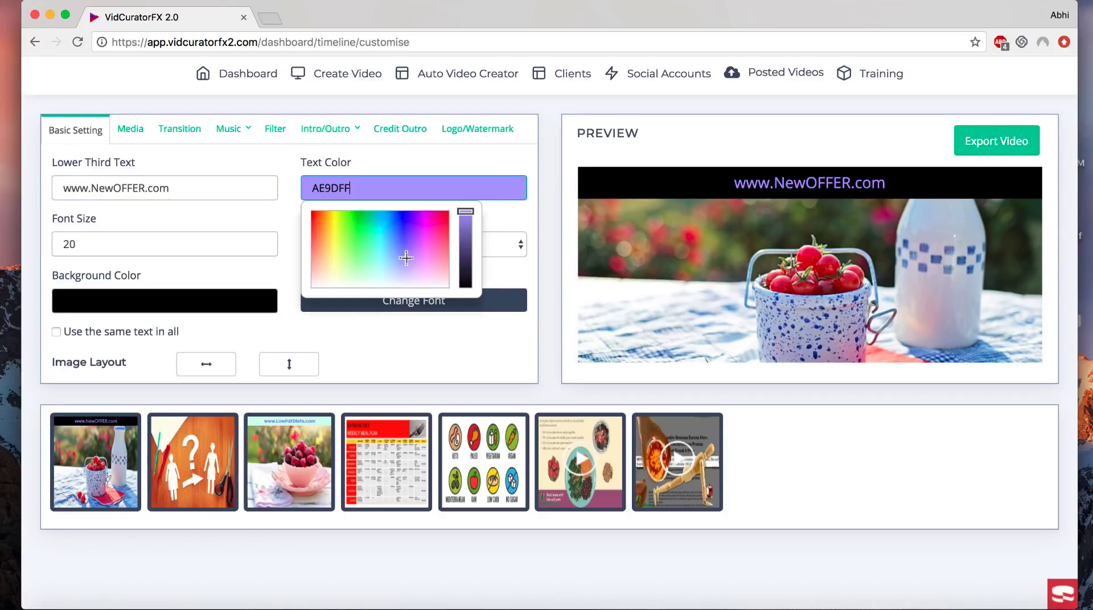
click(210, 249)
click(195, 300)
click(143, 358)
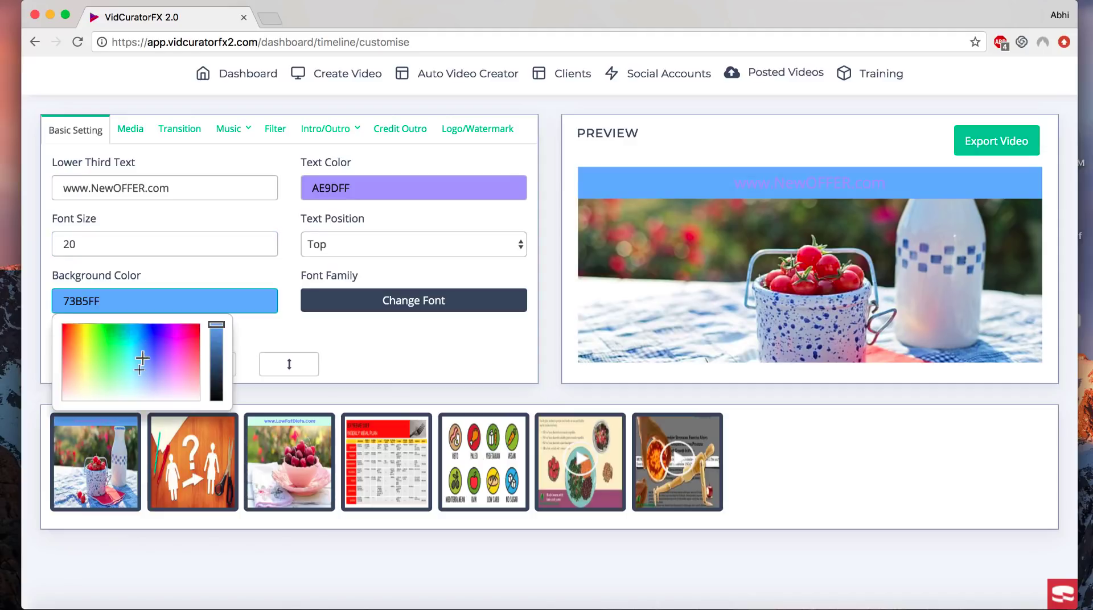
drag(142, 358, 129, 377)
click(364, 316)
click(383, 300)
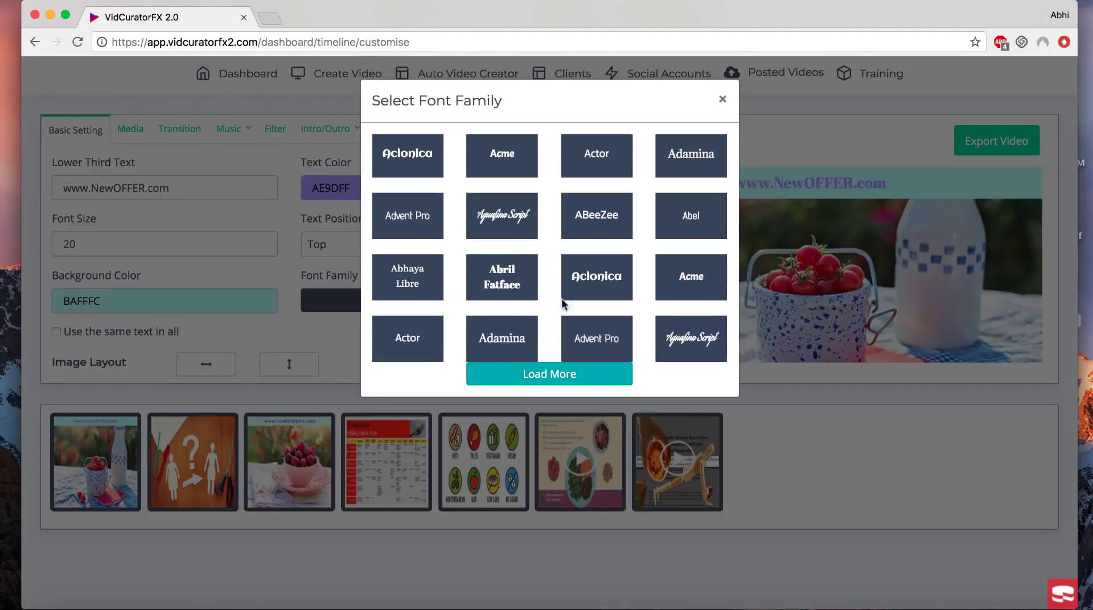
click(723, 100)
Step: Compare the cherry bowl and milk bottle images, try the Center text position, and set the position to Bottom
mouse_move(179, 465)
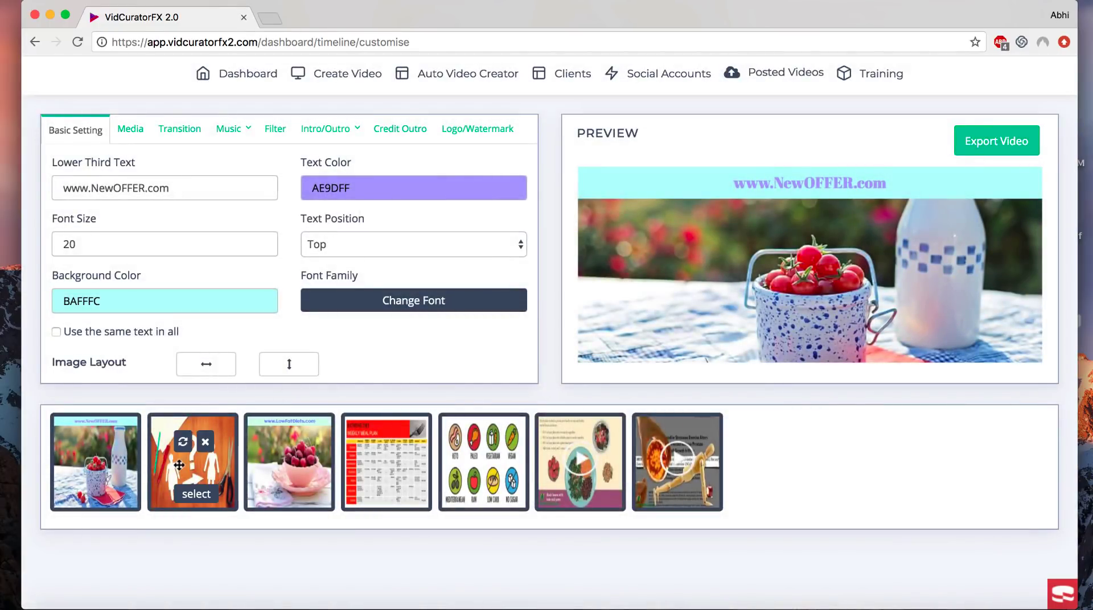
click(293, 494)
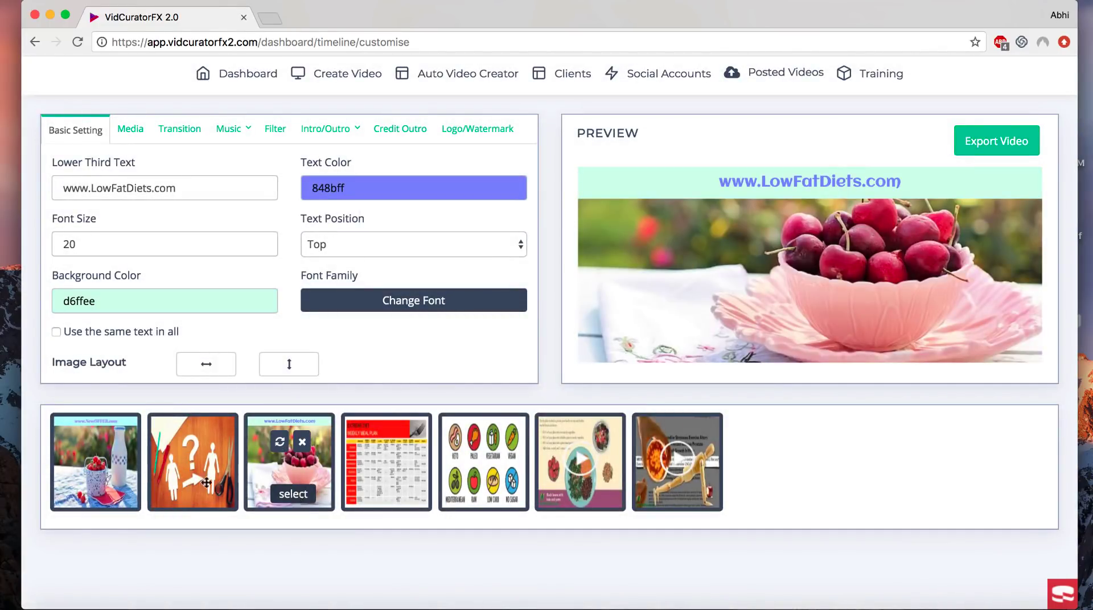
click(96, 494)
click(323, 250)
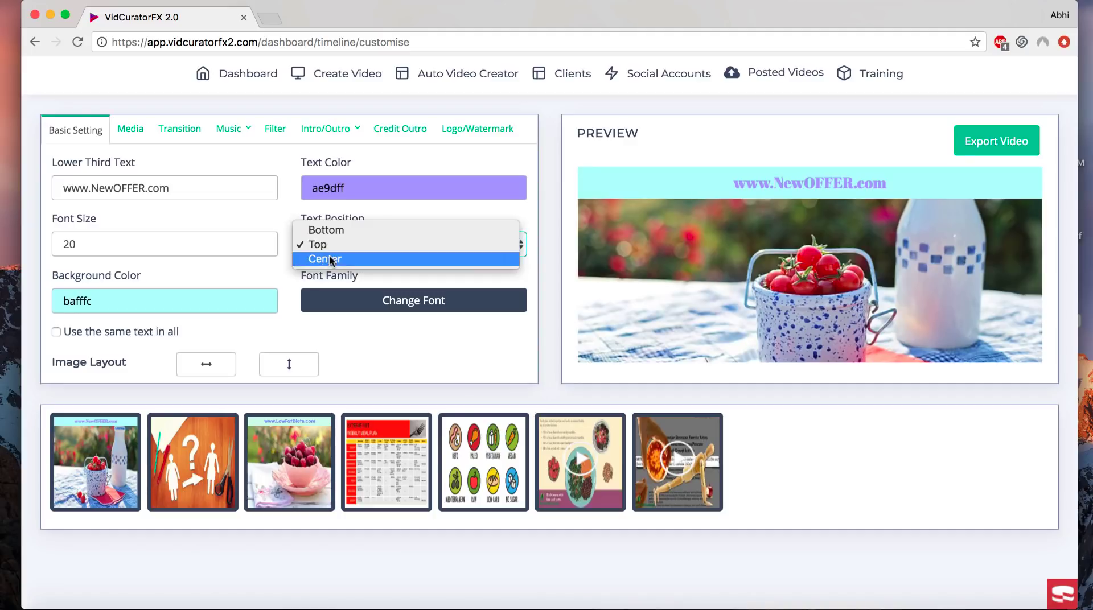
click(329, 259)
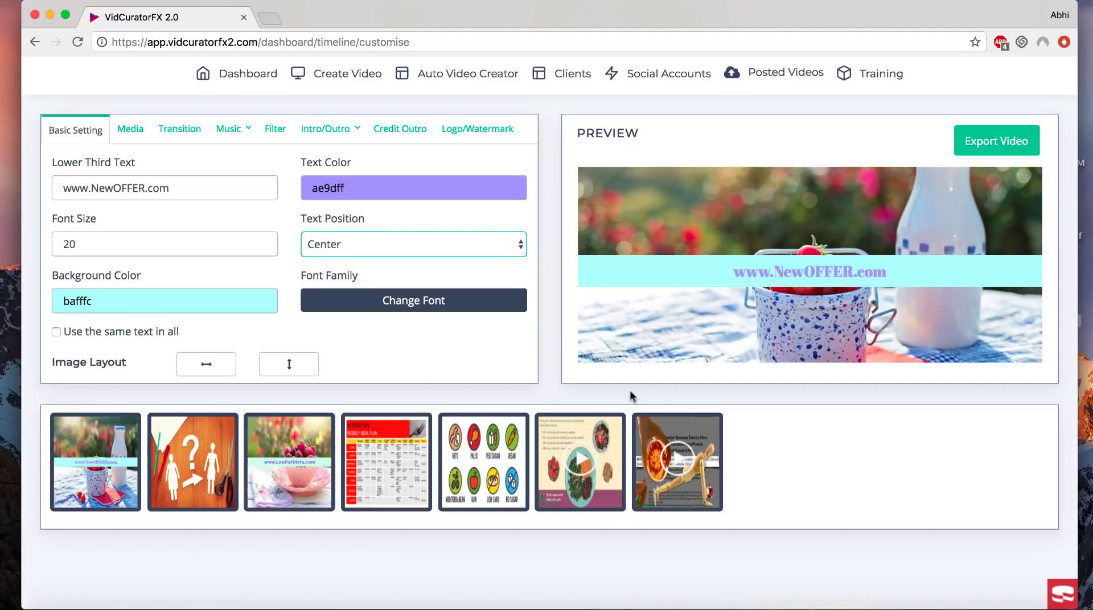
click(320, 245)
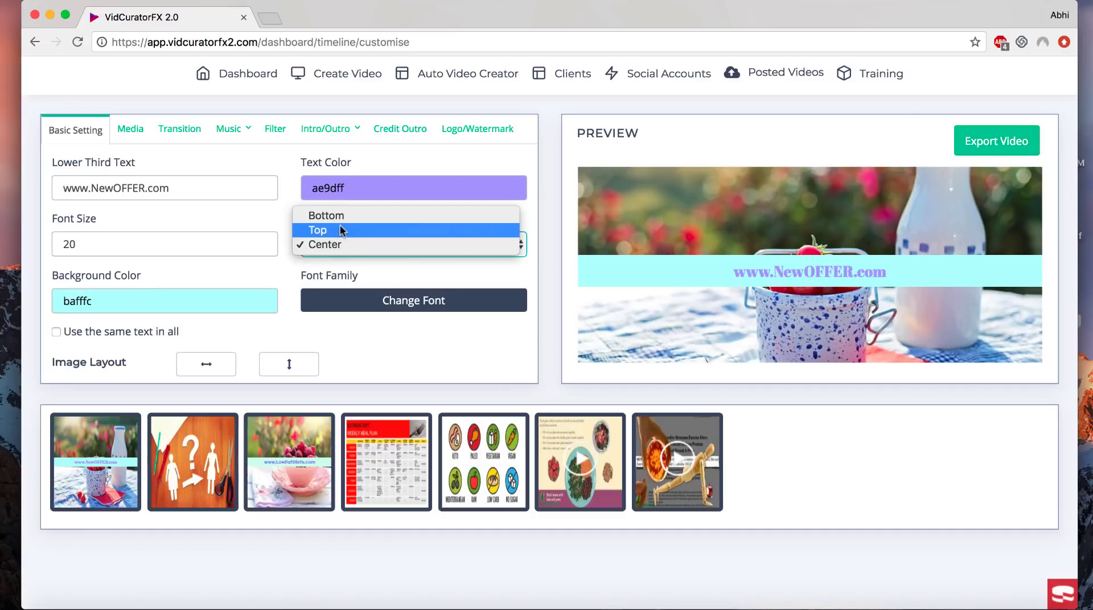
click(359, 216)
Step: Preview the question mark image, then replace the weekly meal plan image with new media and preview the replacement
mouse_move(294, 460)
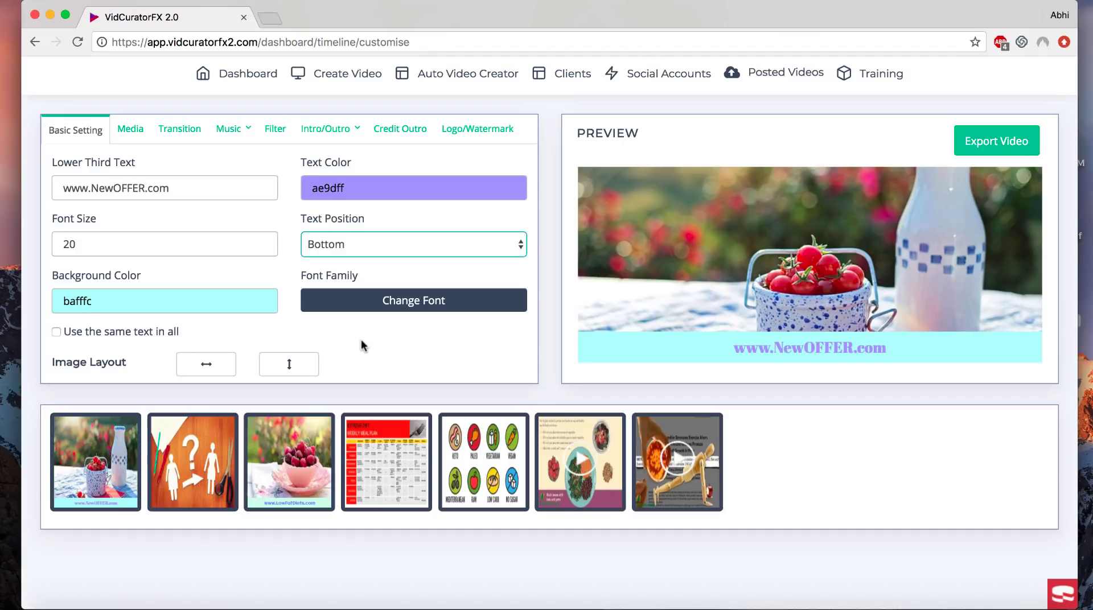
mouse_move(195, 454)
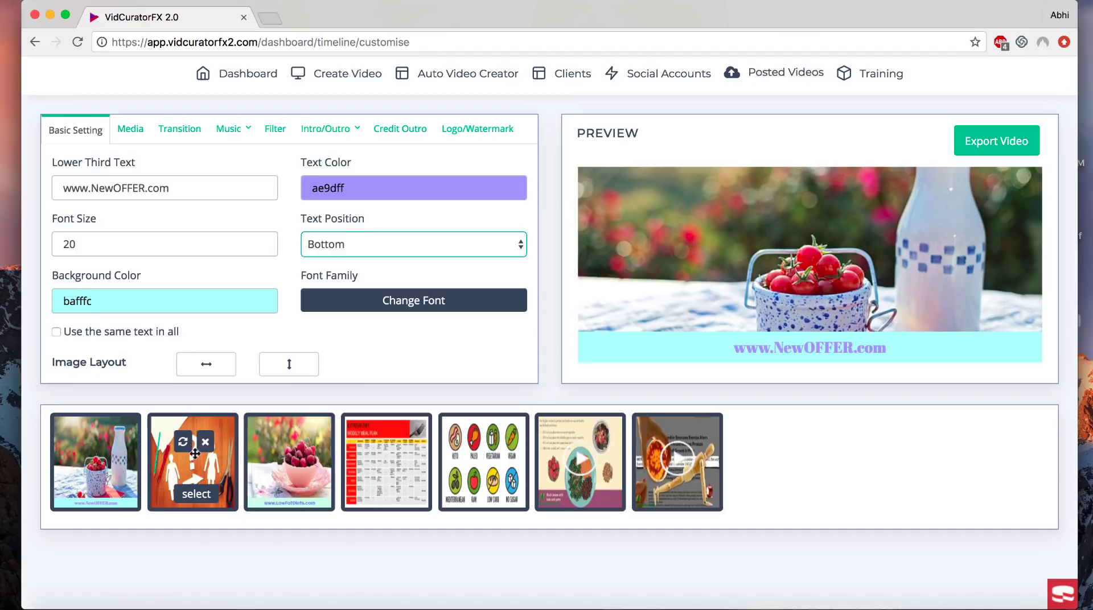
click(195, 494)
mouse_move(377, 454)
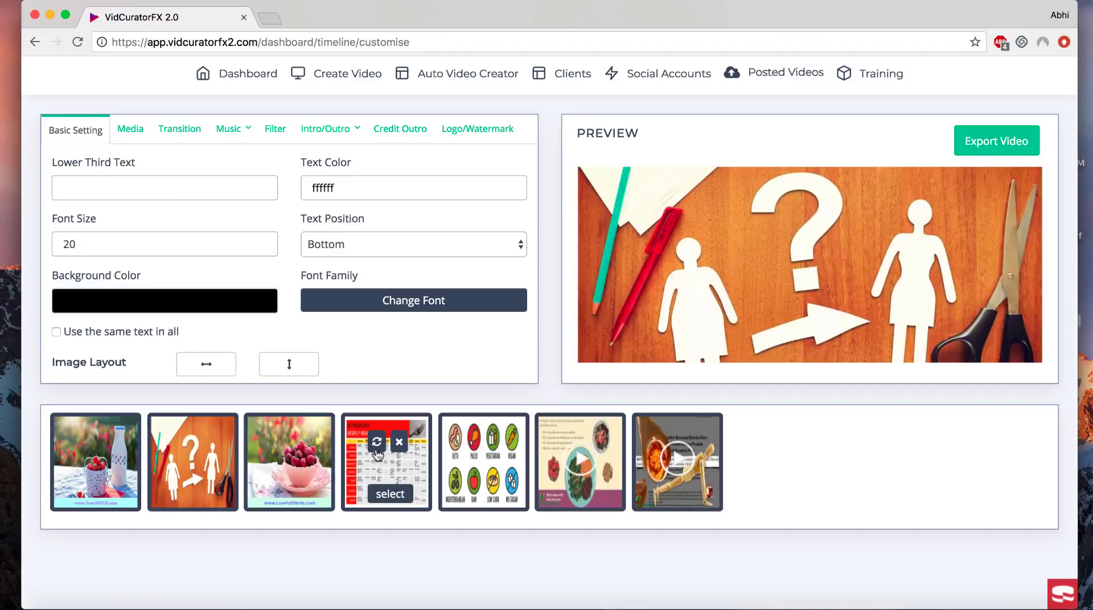
click(385, 491)
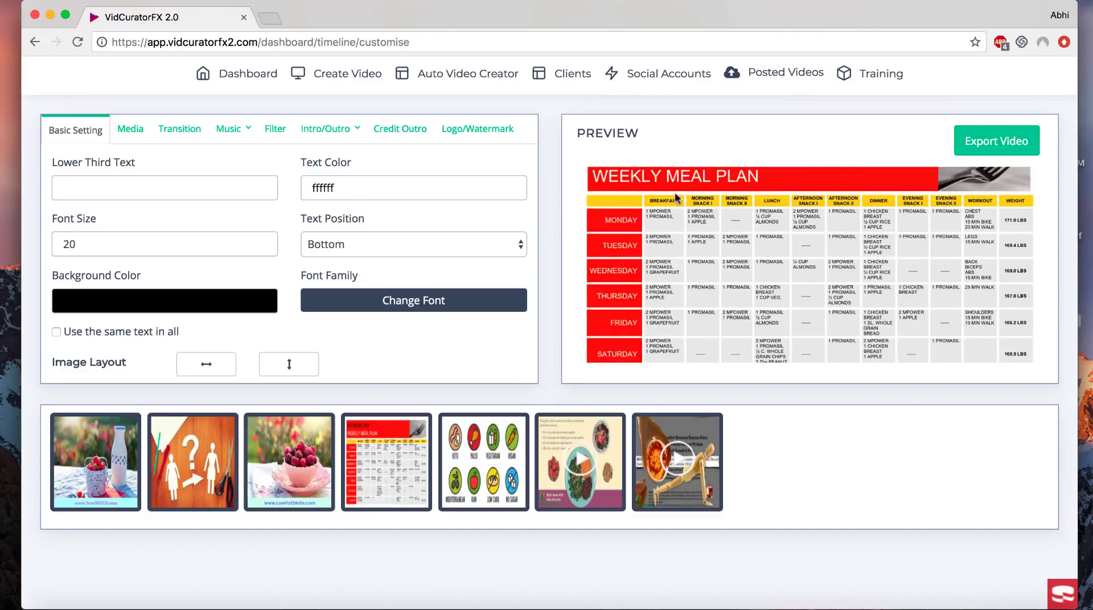
mouse_move(377, 450)
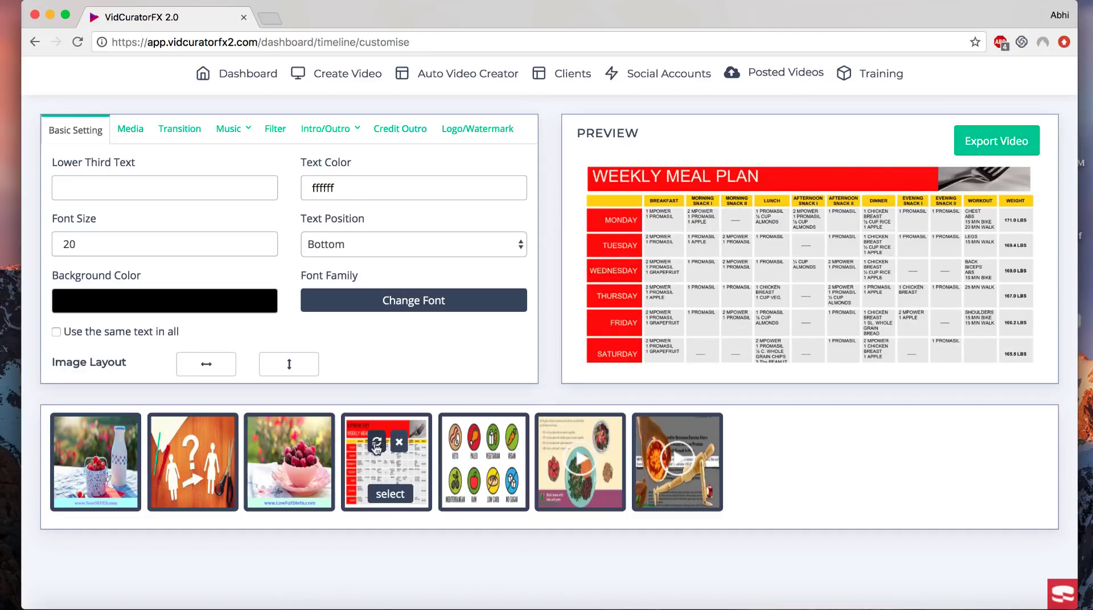
click(377, 446)
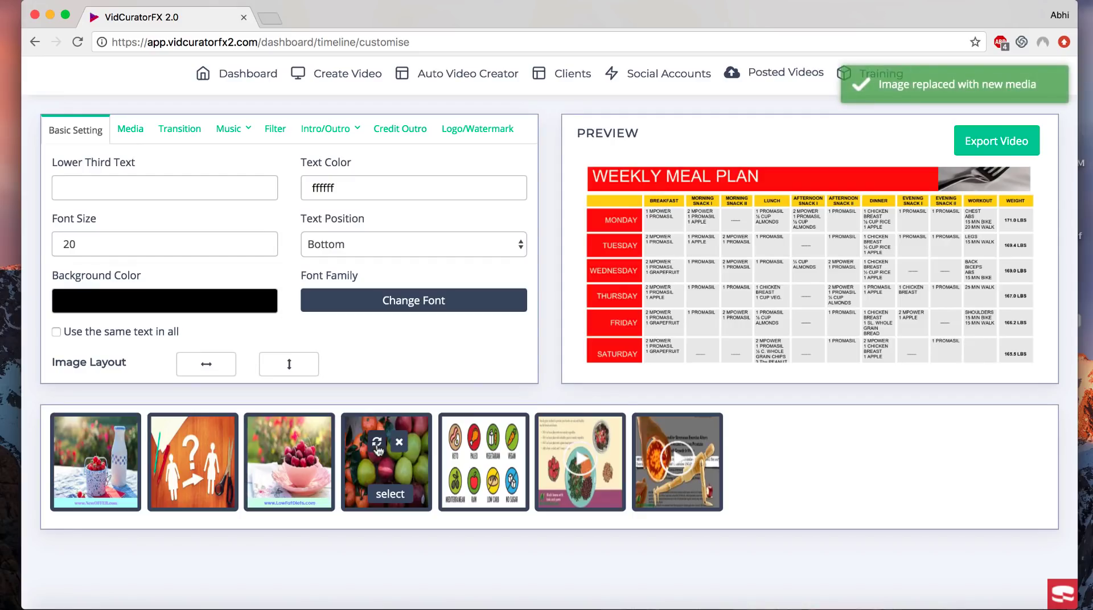
click(389, 487)
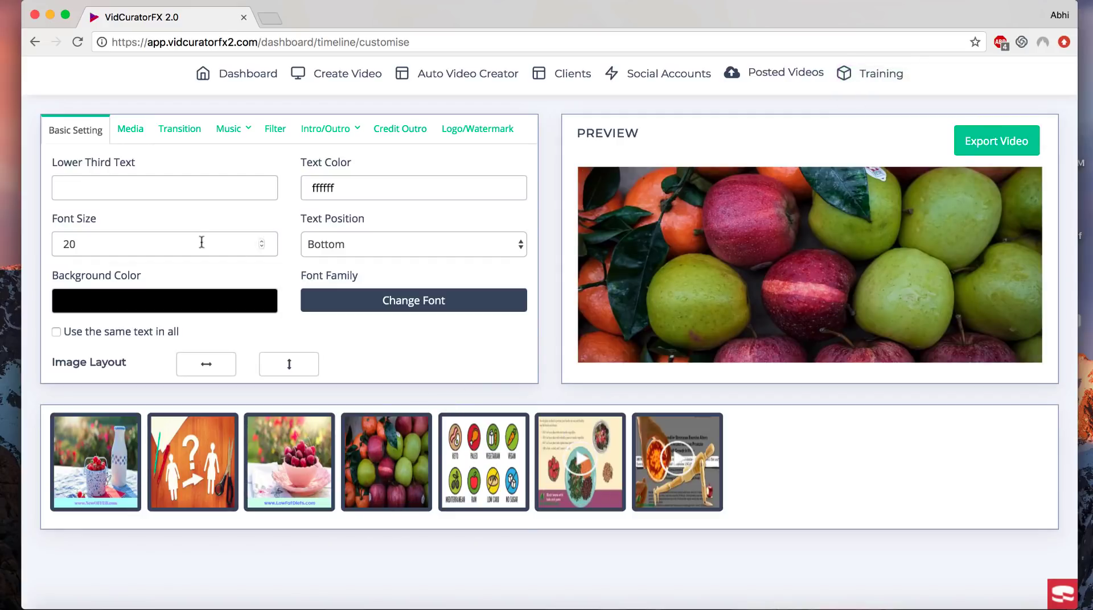
Step: Examine the media options: the file browser for uploads and the stock library's image and video collections, then close the library
click(142, 139)
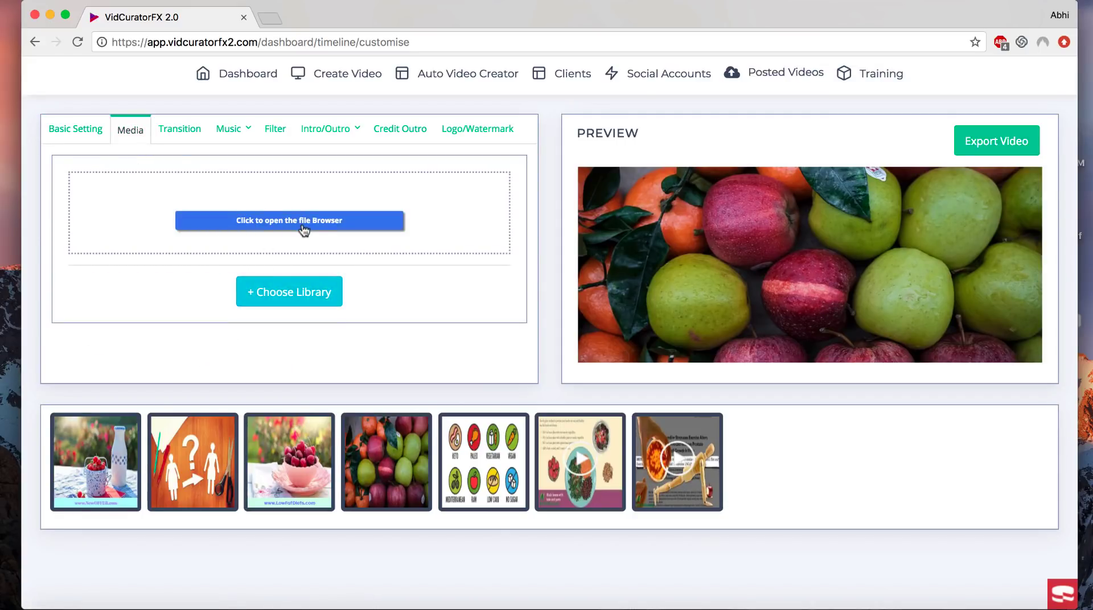
click(271, 227)
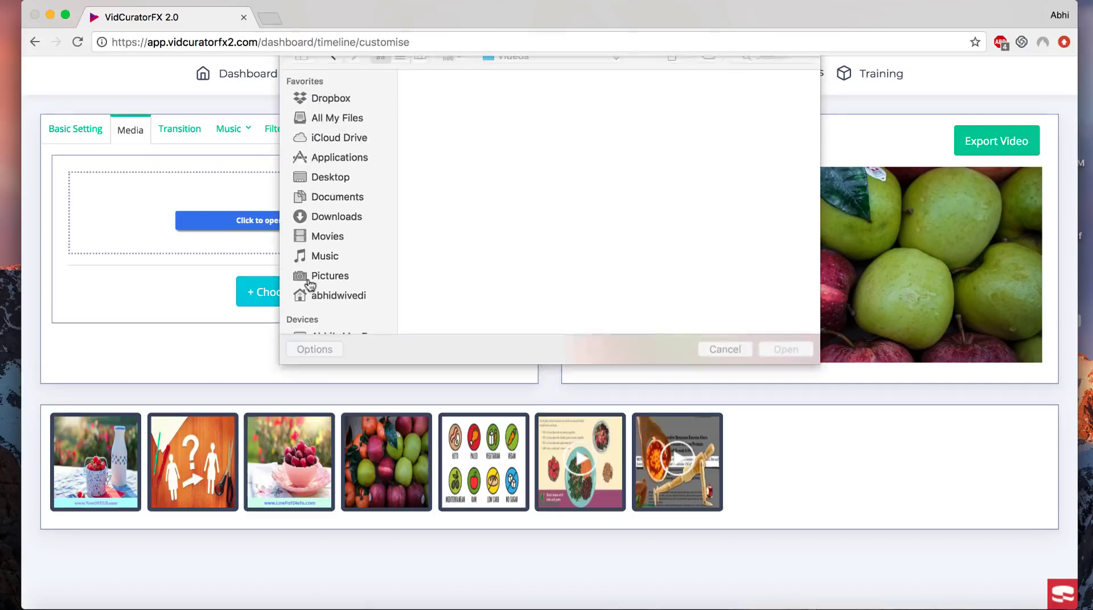
click(736, 364)
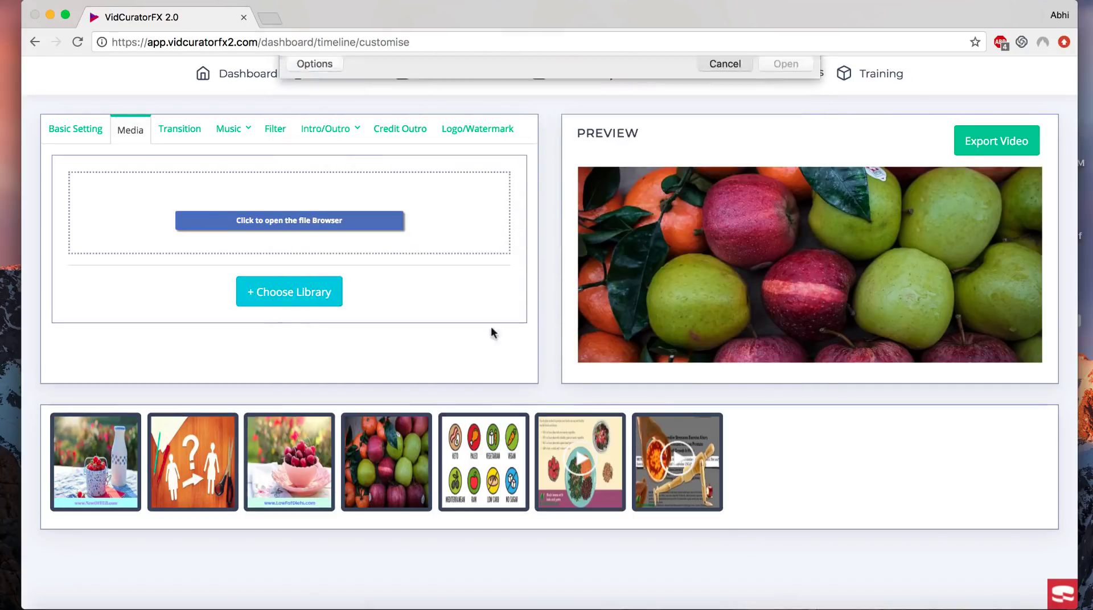
click(301, 296)
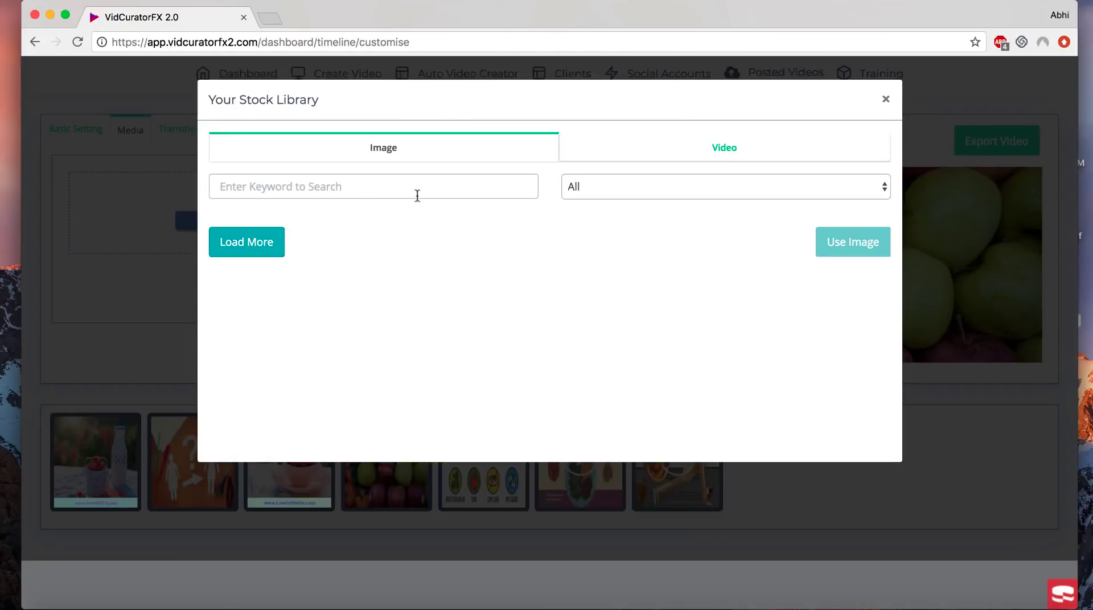
click(417, 196)
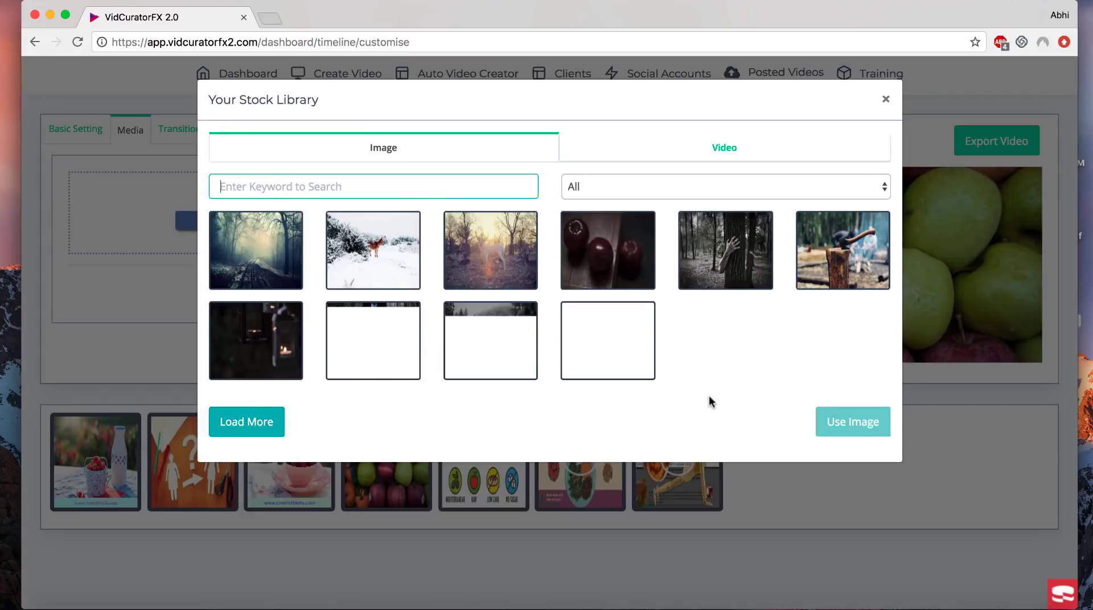
click(759, 153)
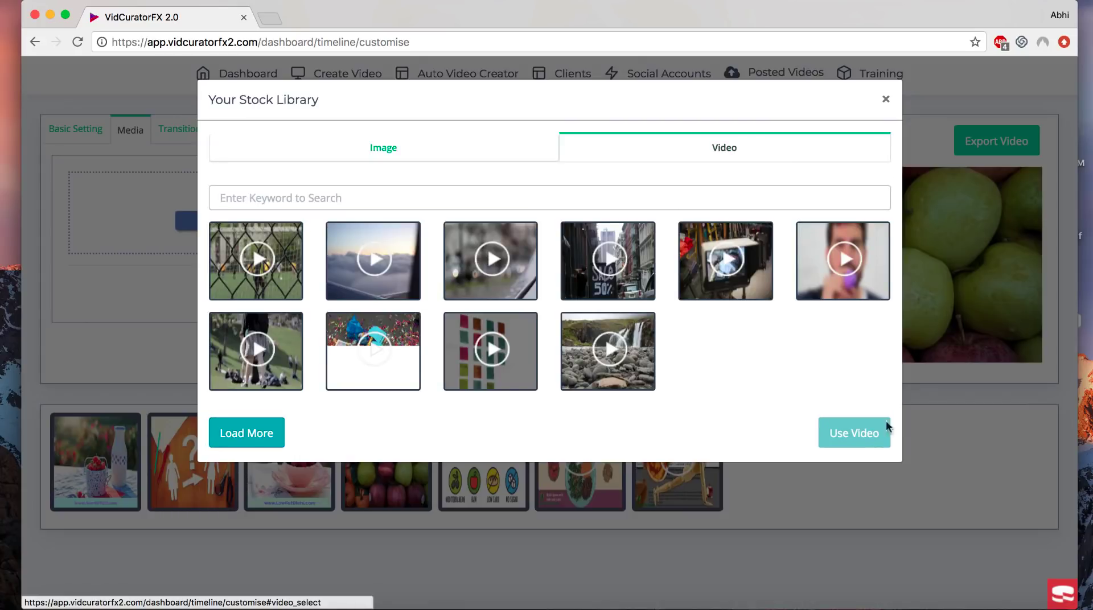
click(886, 99)
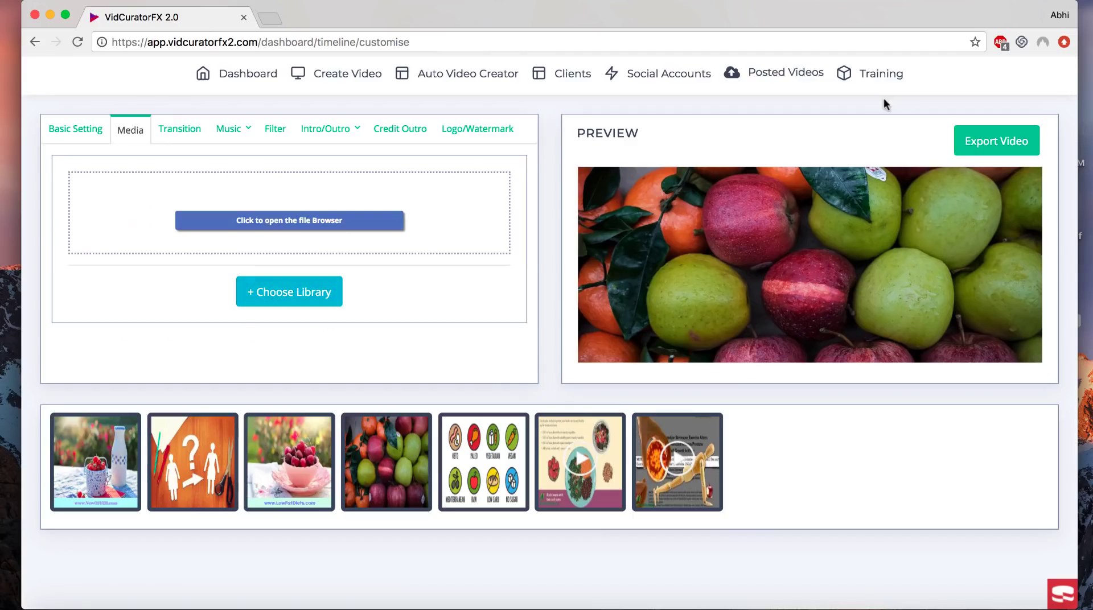
Step: Preview the milk bottle and question mark images and examine the available transition effects, such as Wind, Luma and Radial
click(192, 134)
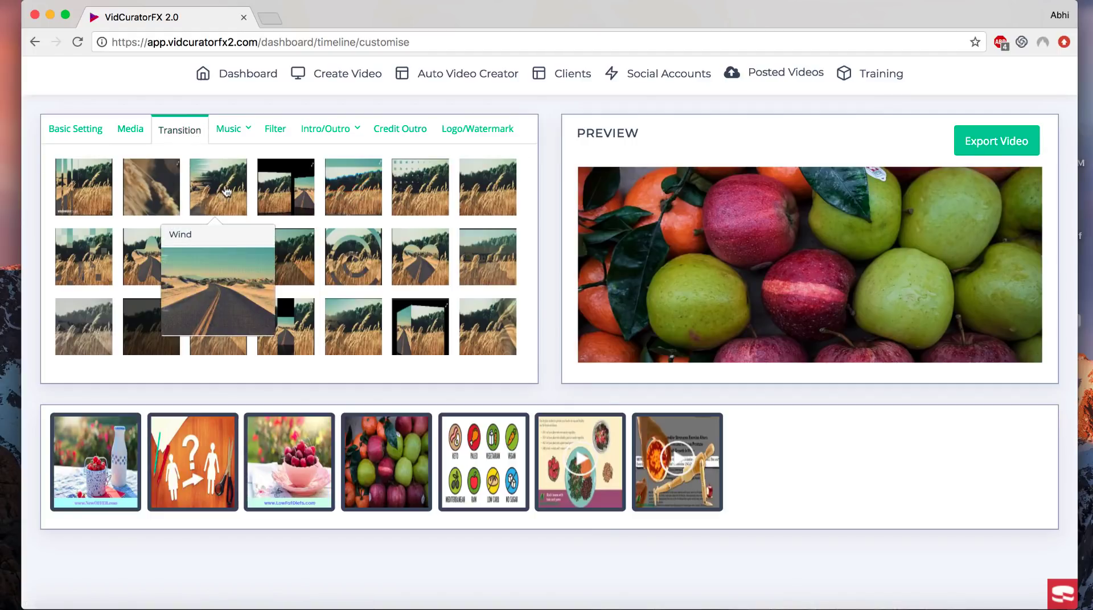
drag(227, 192, 223, 510)
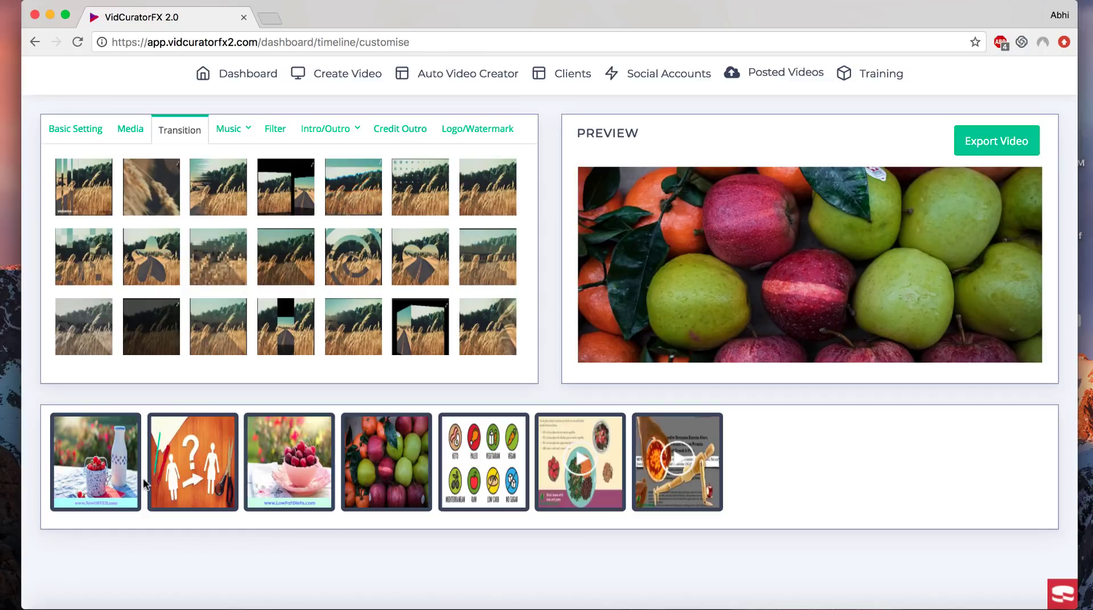
mouse_move(137, 477)
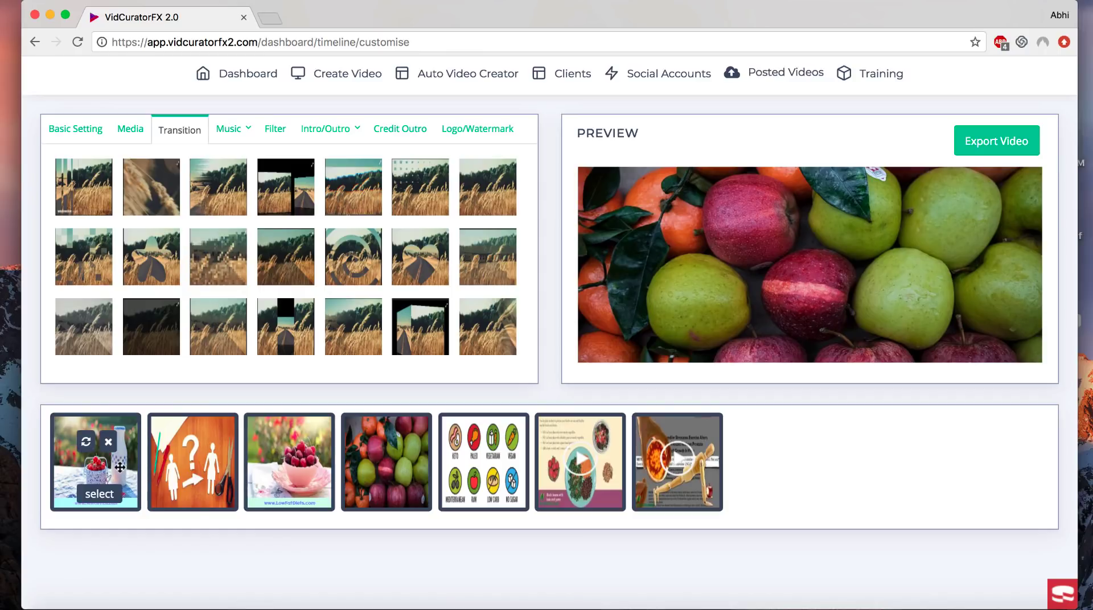
click(103, 495)
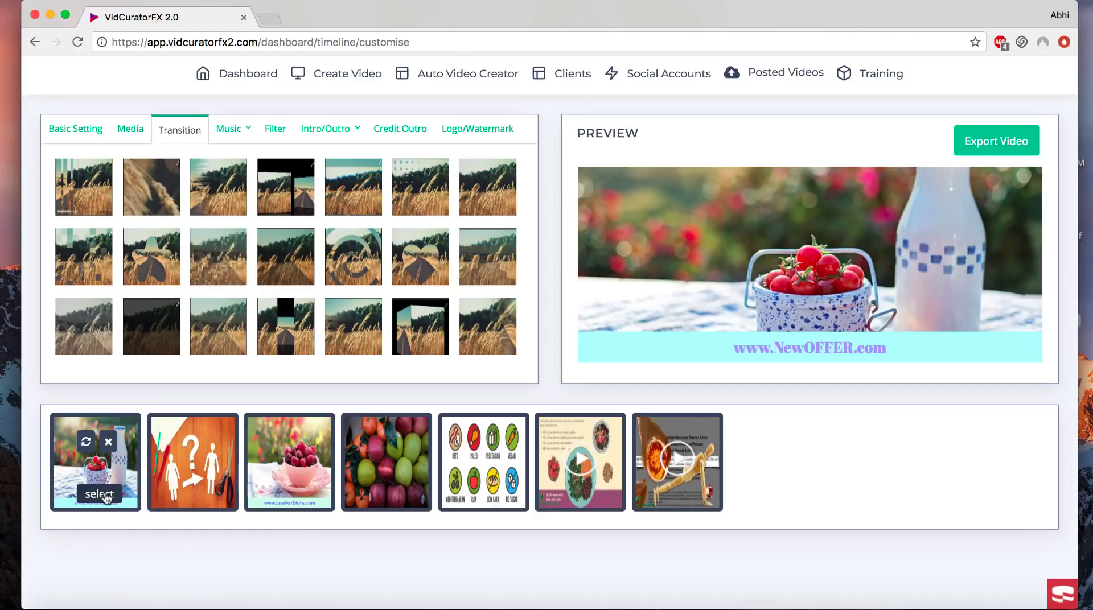
click(192, 495)
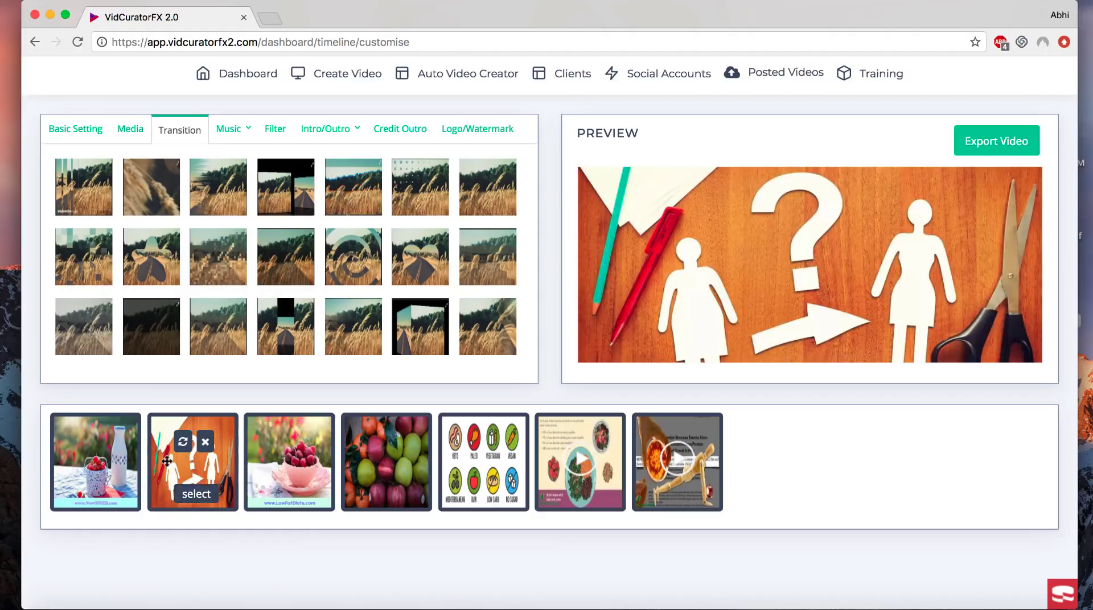
mouse_move(228, 201)
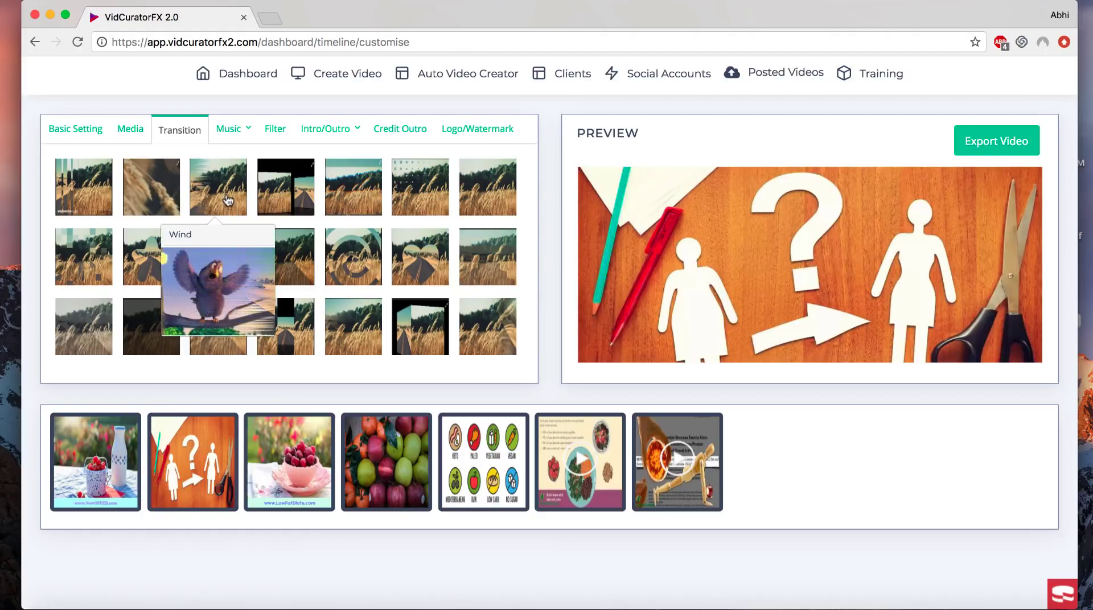
scroll(361, 261, down, 3)
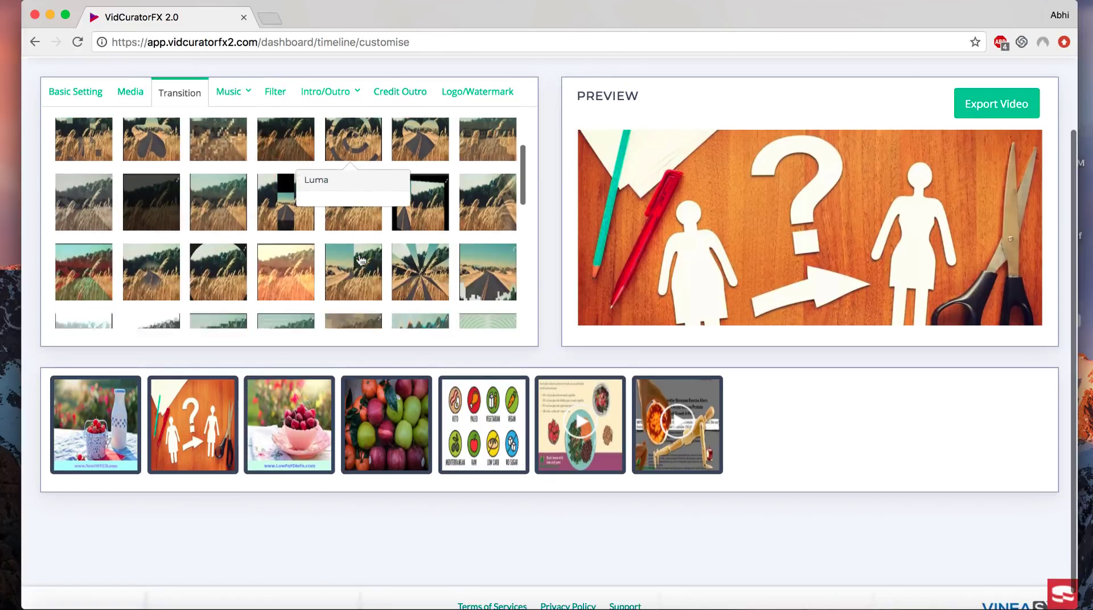
scroll(361, 261, down, 5)
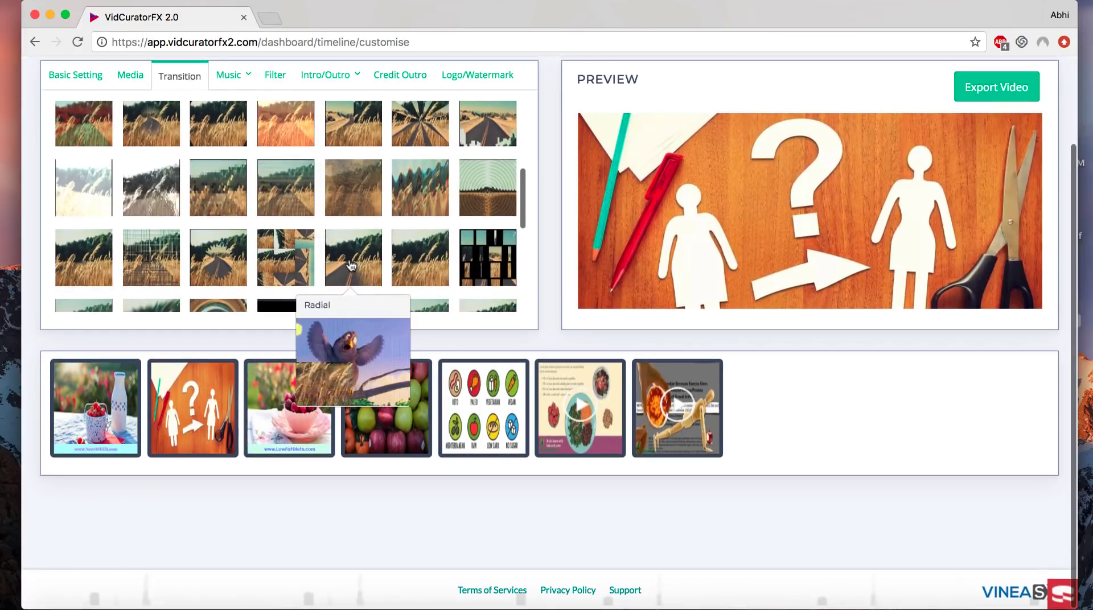
scroll(351, 265, up, 6)
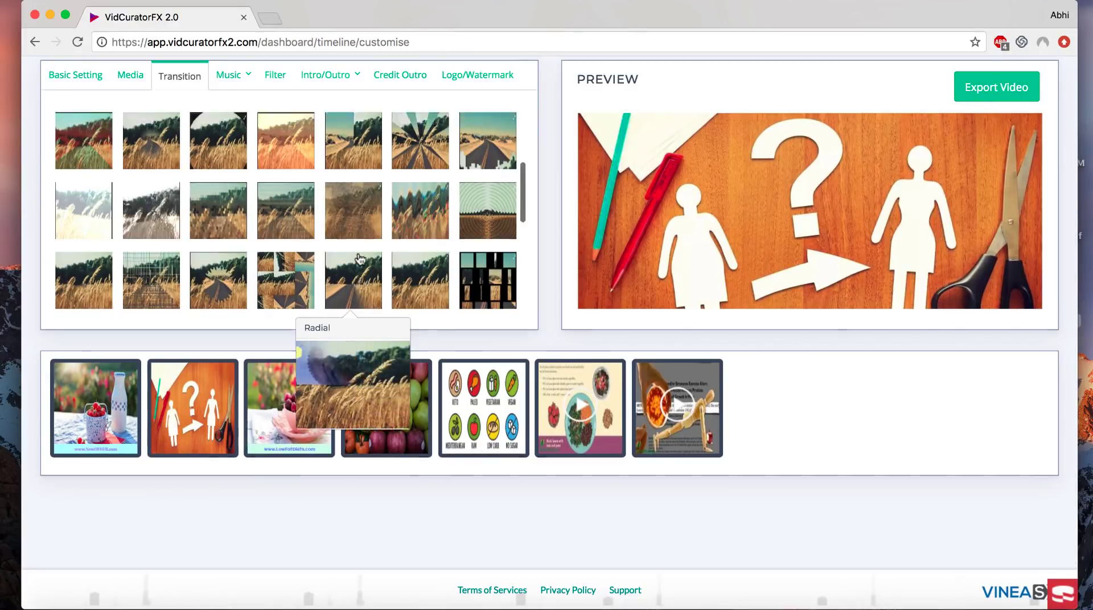
Step: Load more tracks in the music files and select the Pressure_15 track
click(244, 180)
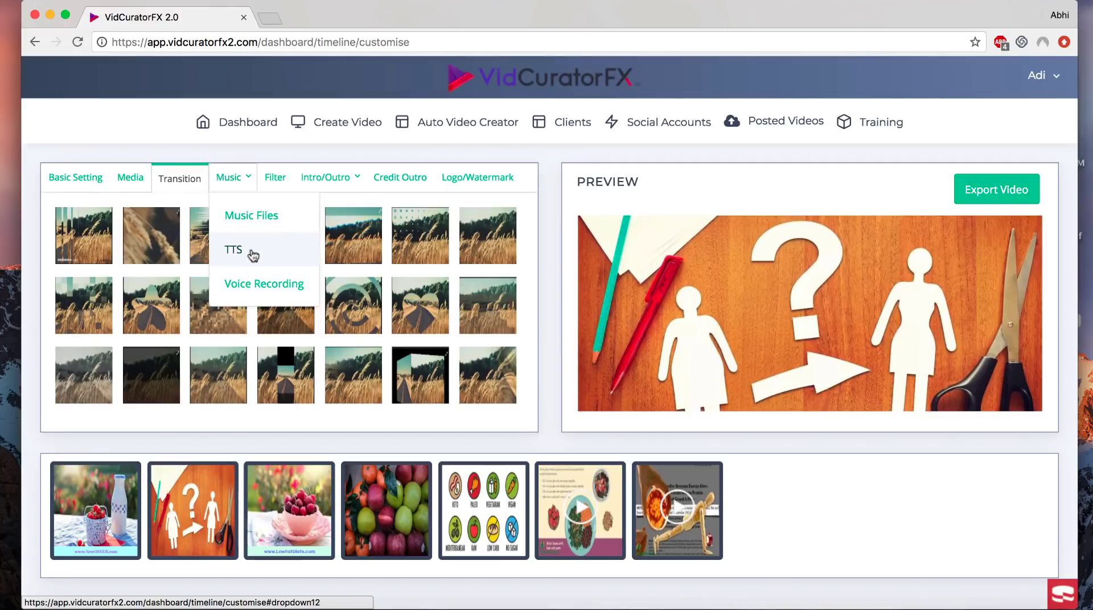
click(291, 227)
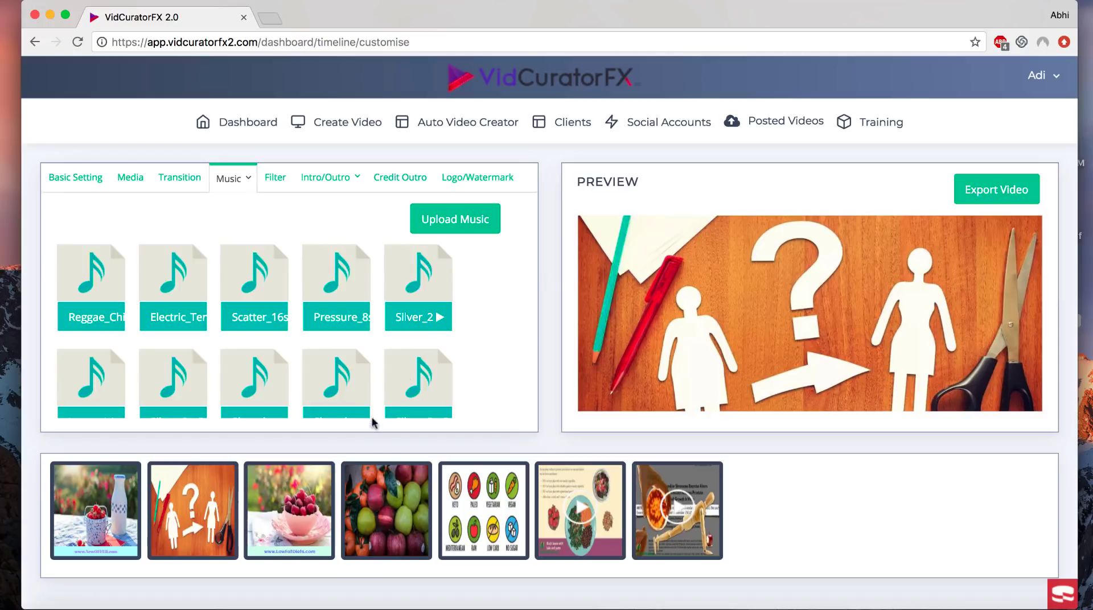
scroll(467, 362, down, 5)
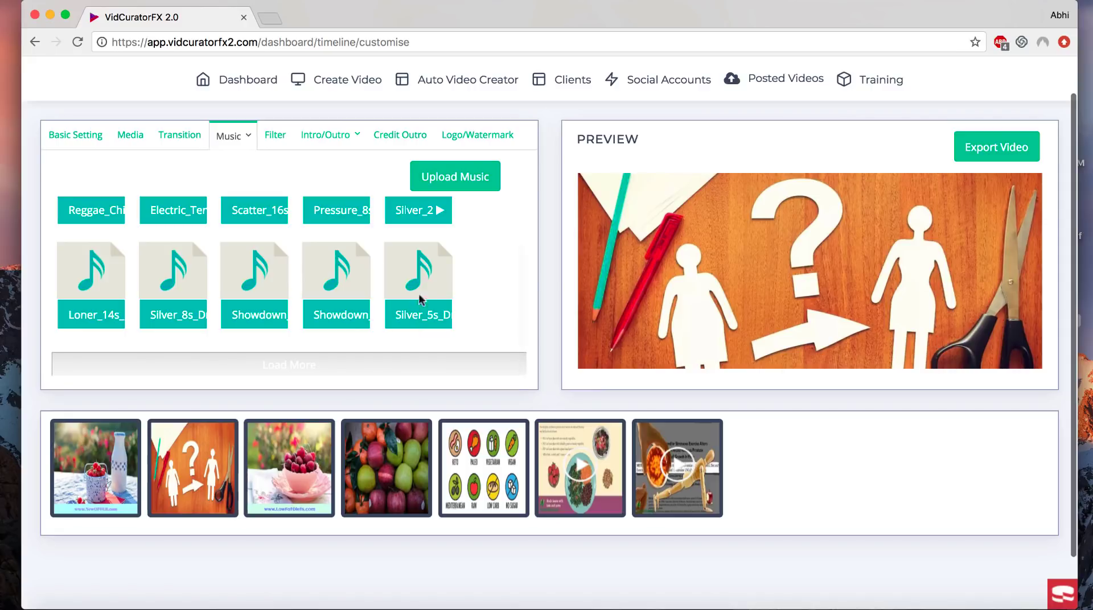
click(336, 362)
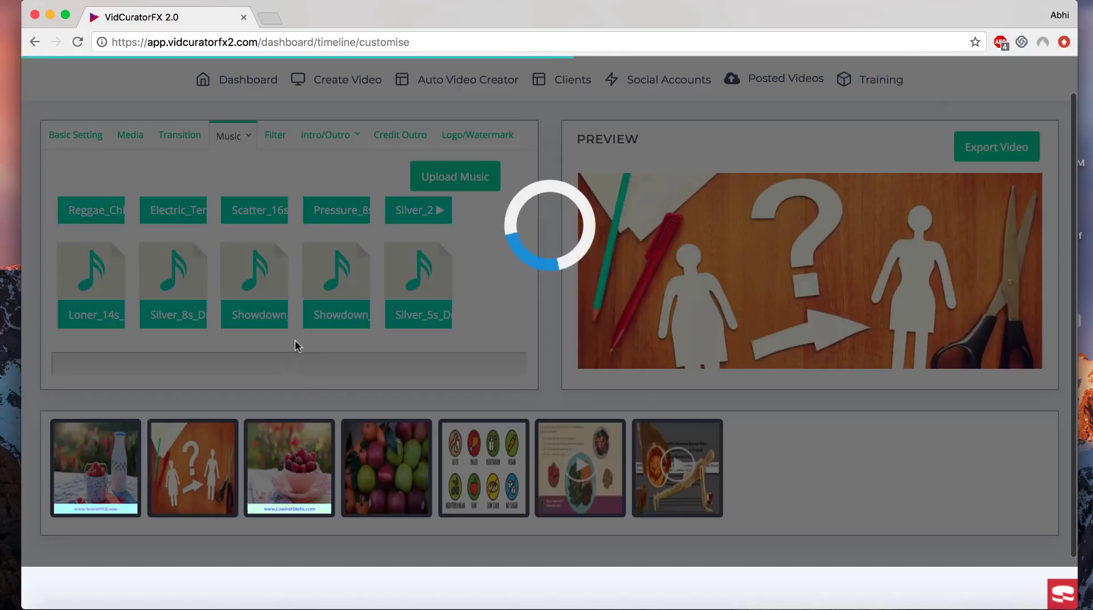
scroll(295, 340, down, 5)
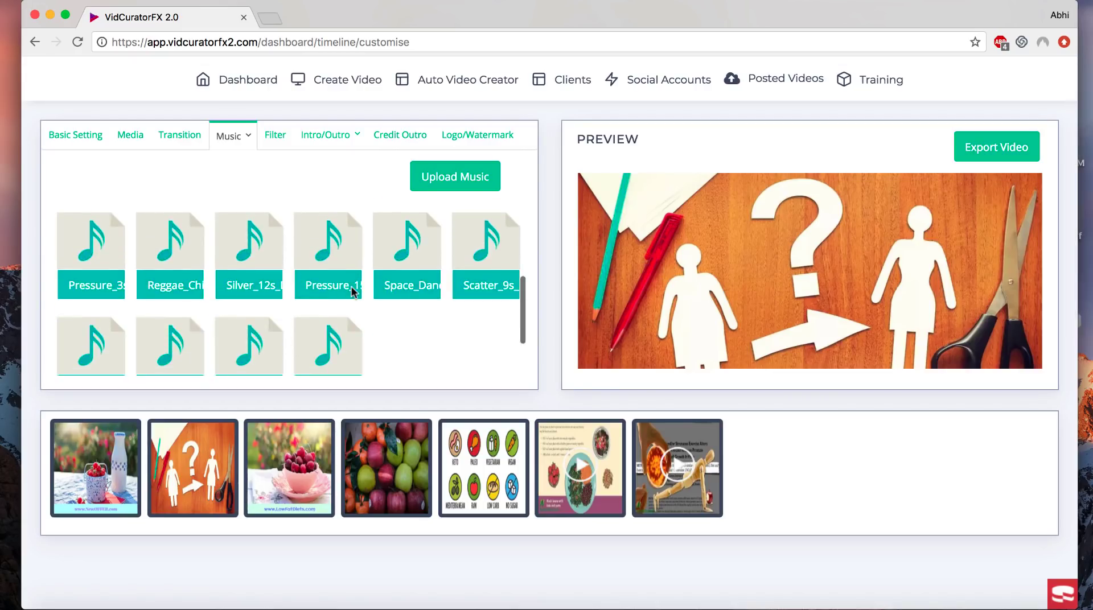
click(351, 286)
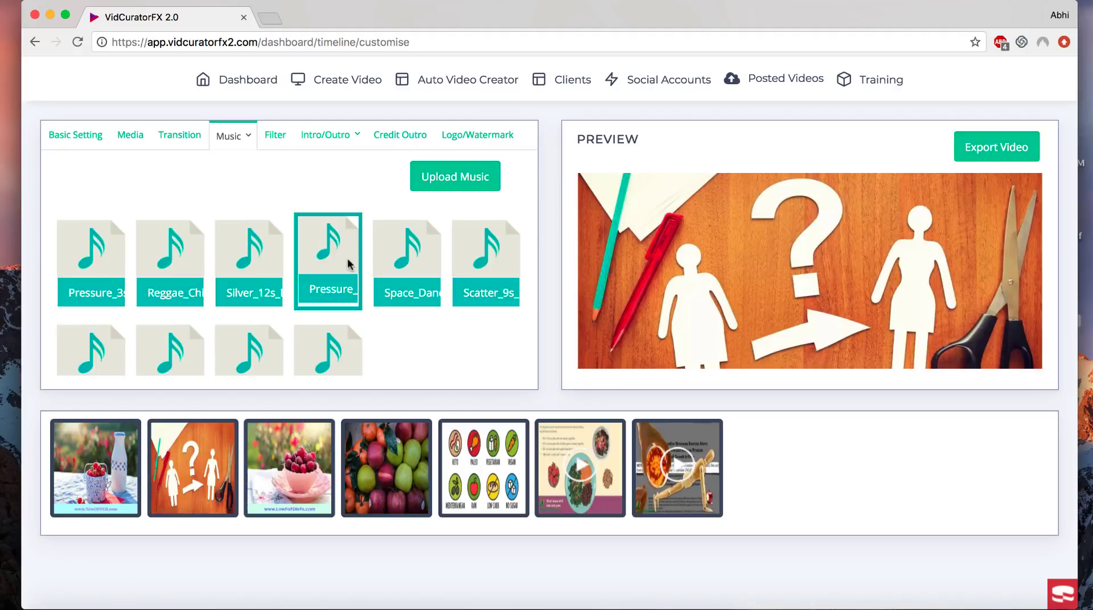
Step: Check the option for uploading a custom music file, then cancel the file selection
scroll(347, 258, up, 3)
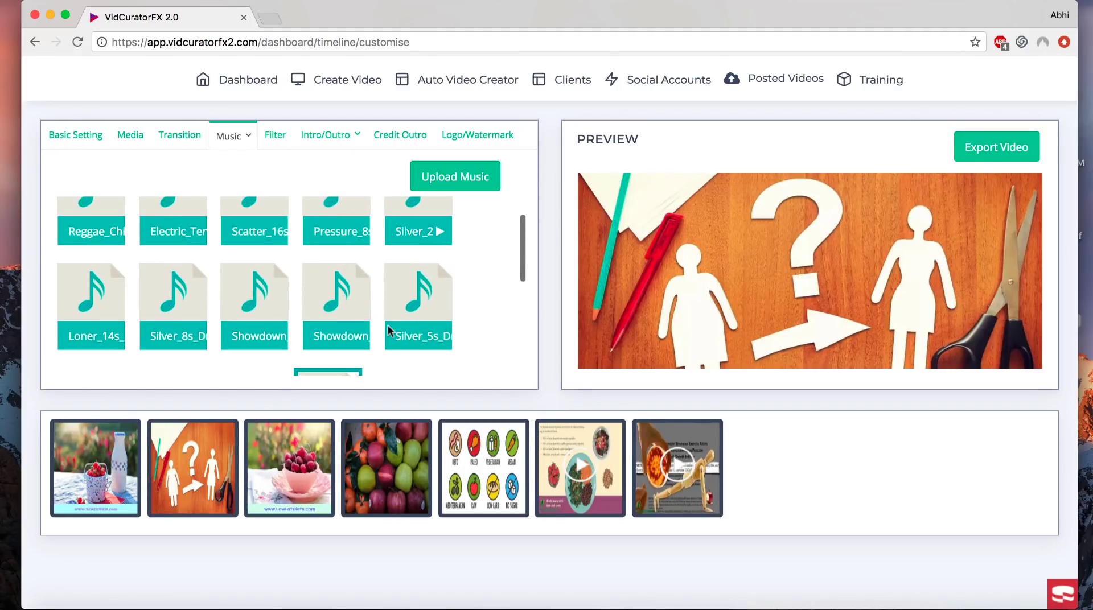
scroll(478, 292, up, 3)
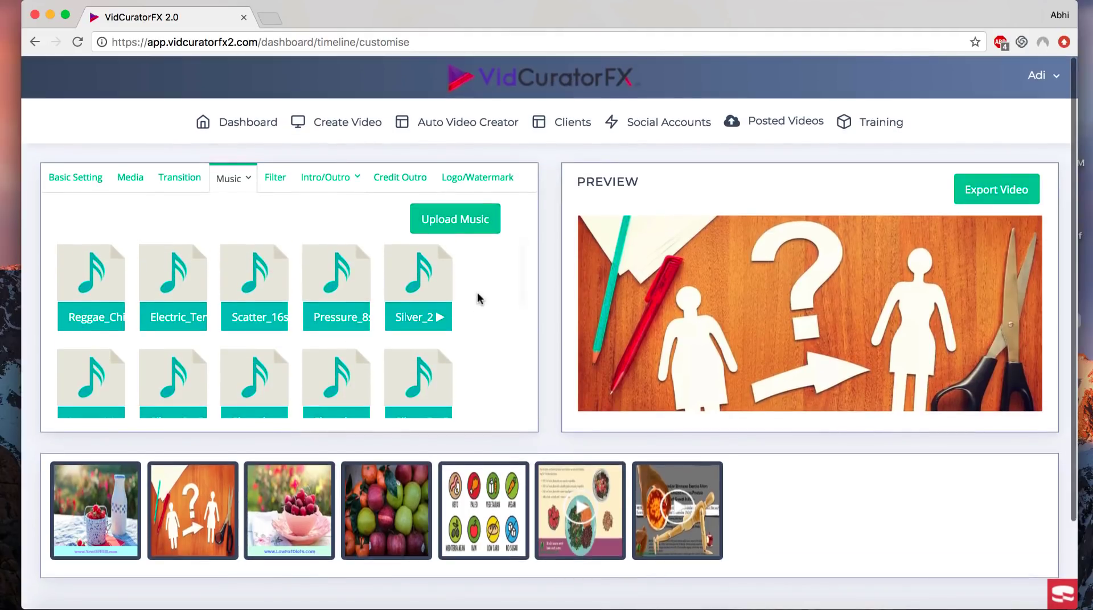
click(455, 224)
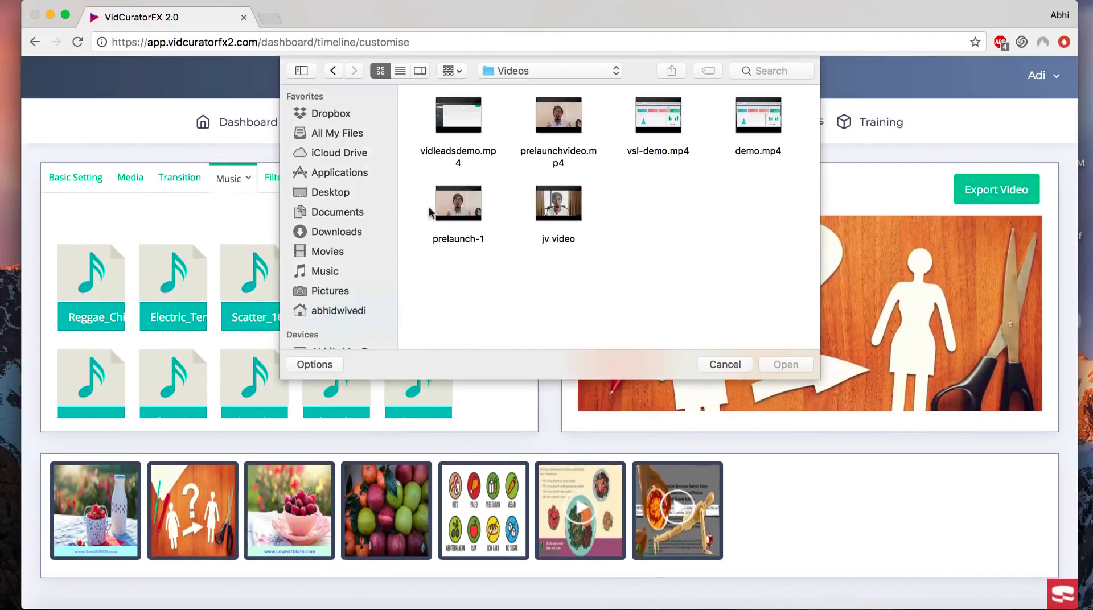
click(725, 364)
Step: Open the text-to-speech settings, try English (IN), and choose English (AU) with the female voice Ruby
click(248, 181)
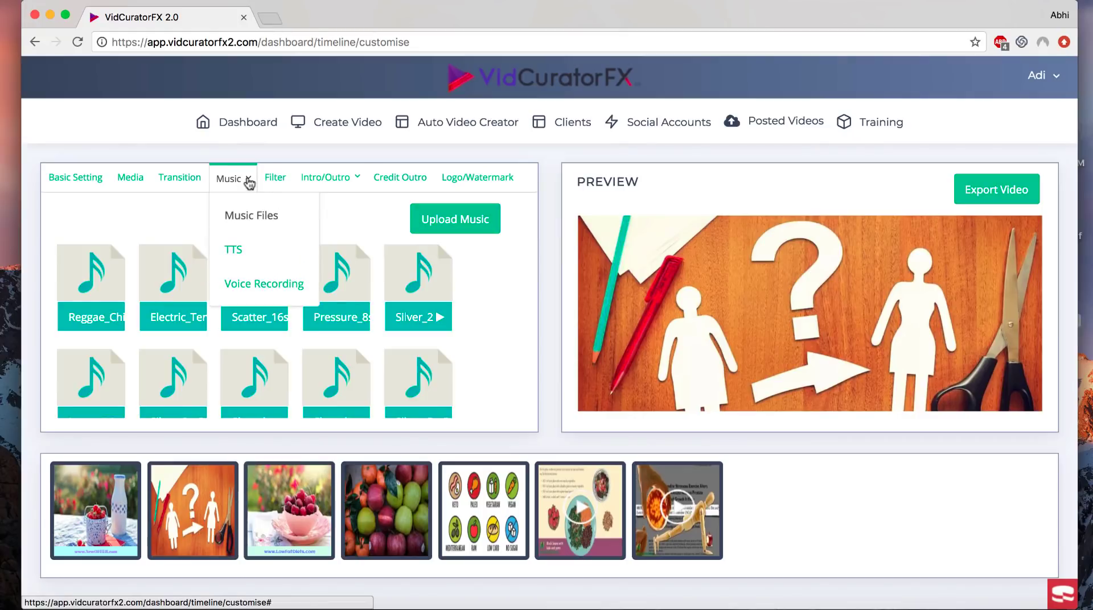
click(250, 249)
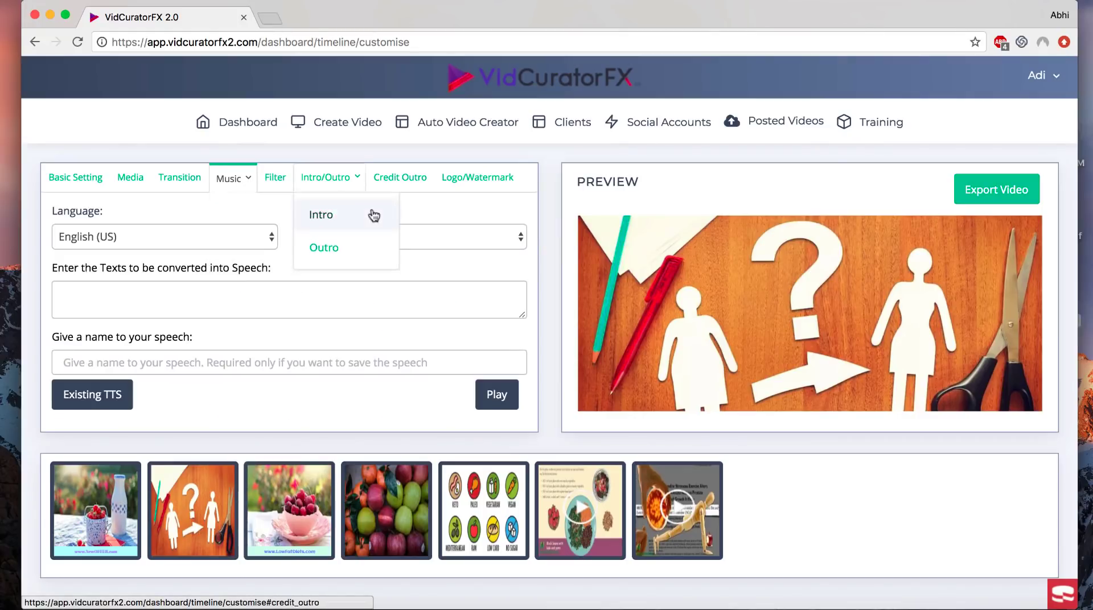
click(237, 247)
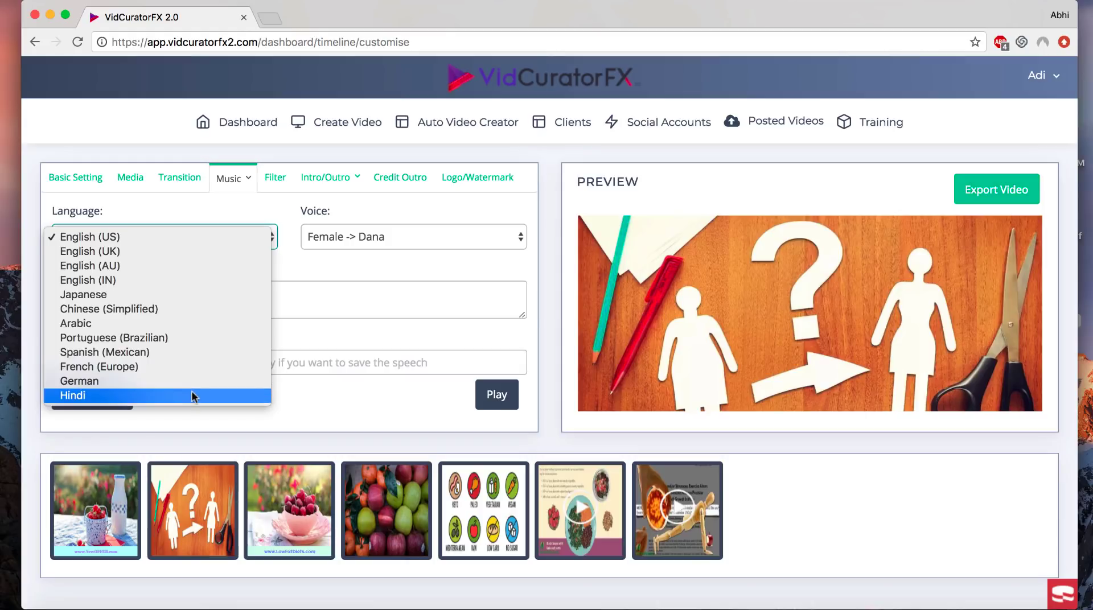
click(219, 281)
click(222, 236)
click(206, 223)
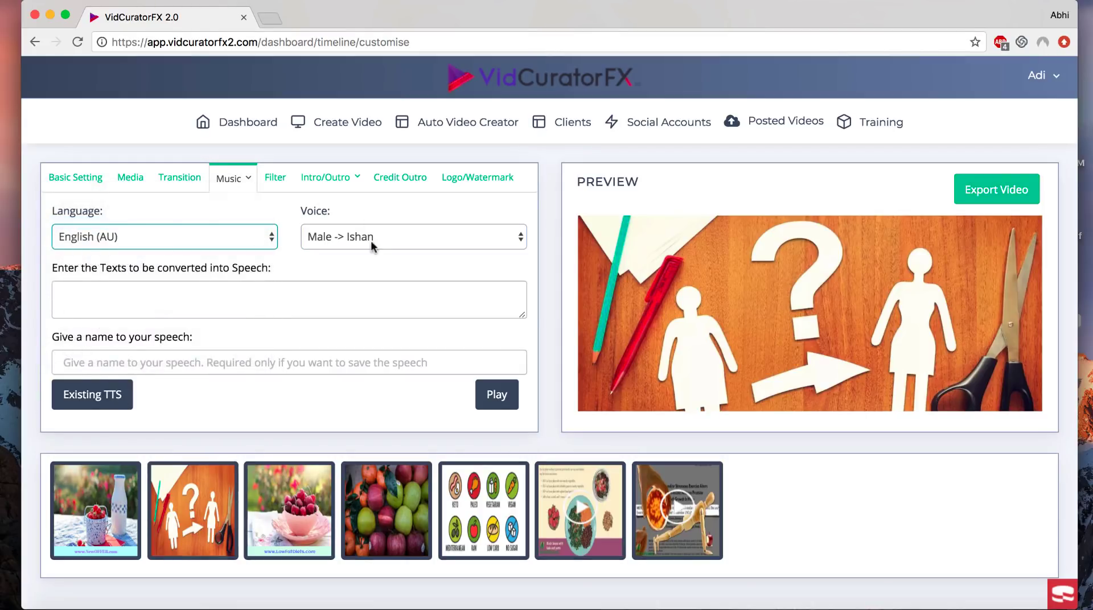
click(373, 239)
click(348, 253)
Step: Set the text-to-speech language to English (UK) and the voice to Female -> Diana
click(245, 239)
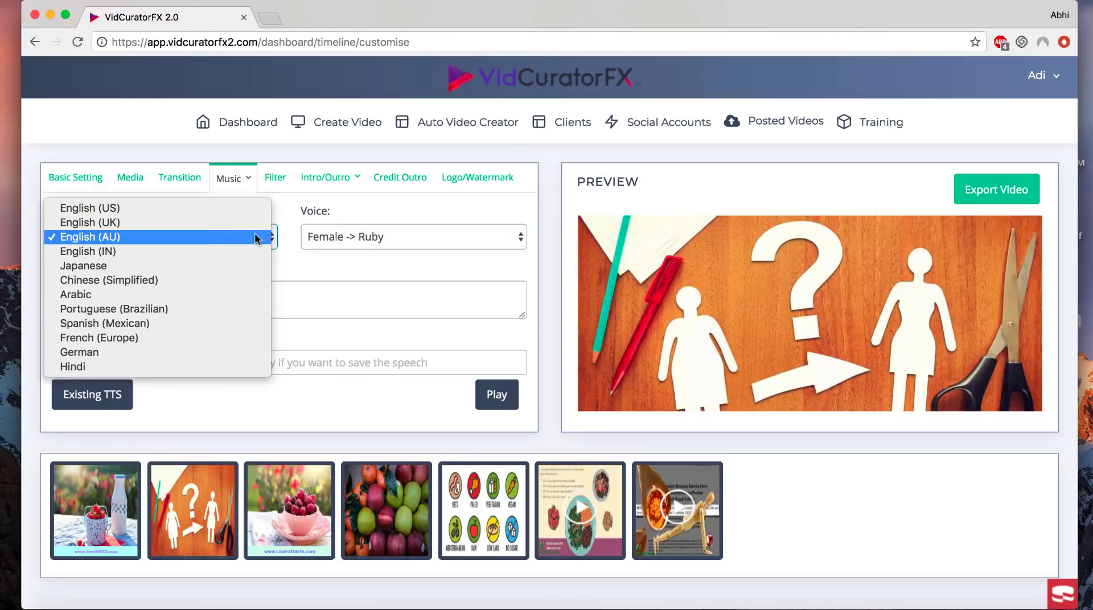
click(215, 223)
click(371, 236)
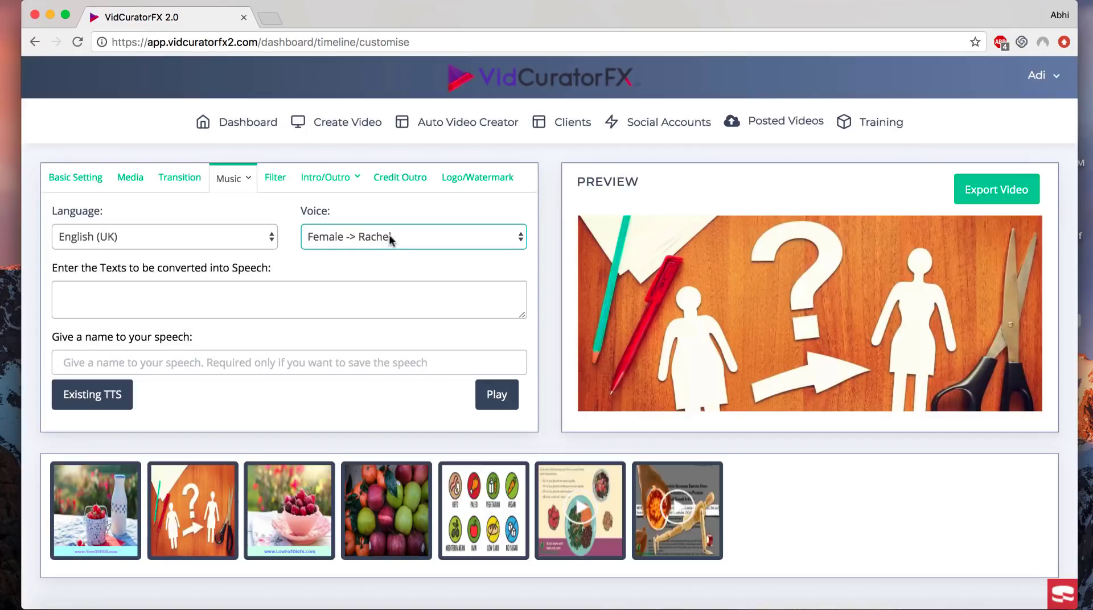
click(388, 235)
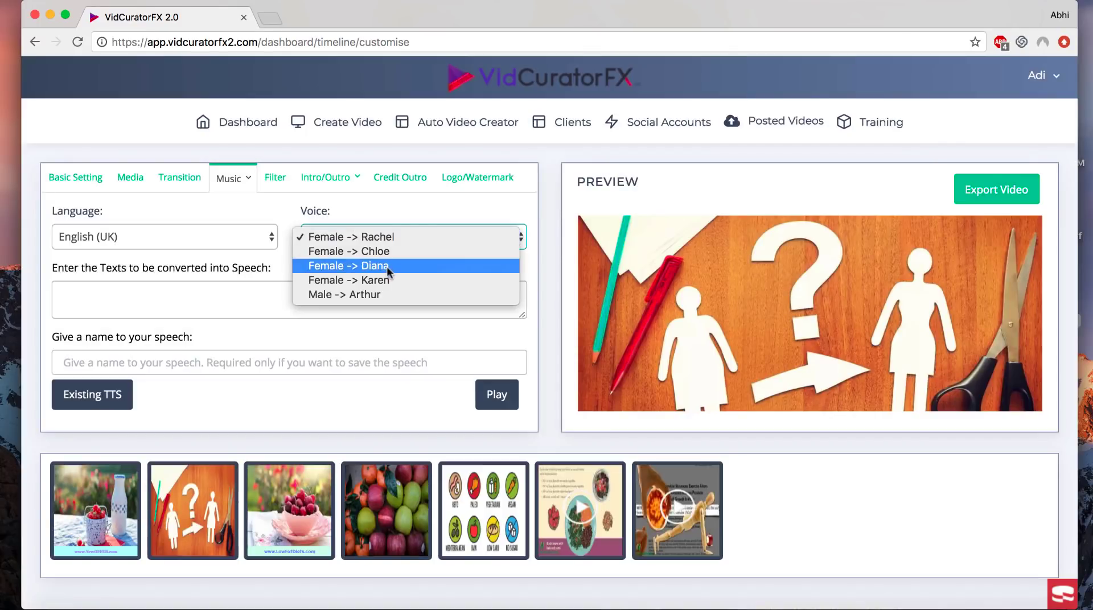
click(387, 265)
Step: Try the Male -> Arthur voice, then set the text-to-speech voice to Female -> Karen
click(400, 237)
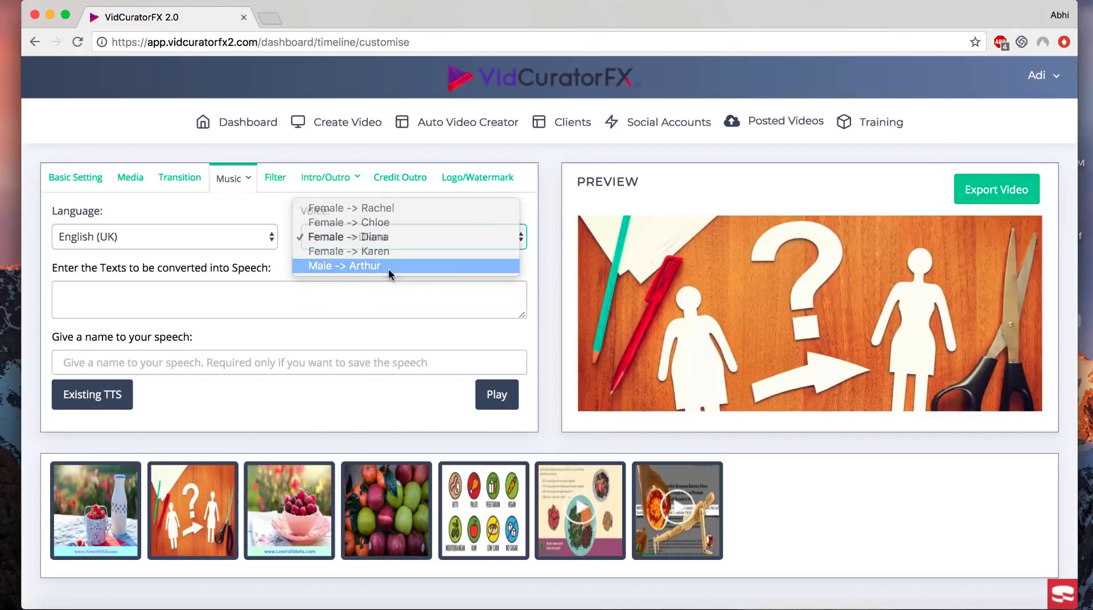
click(393, 267)
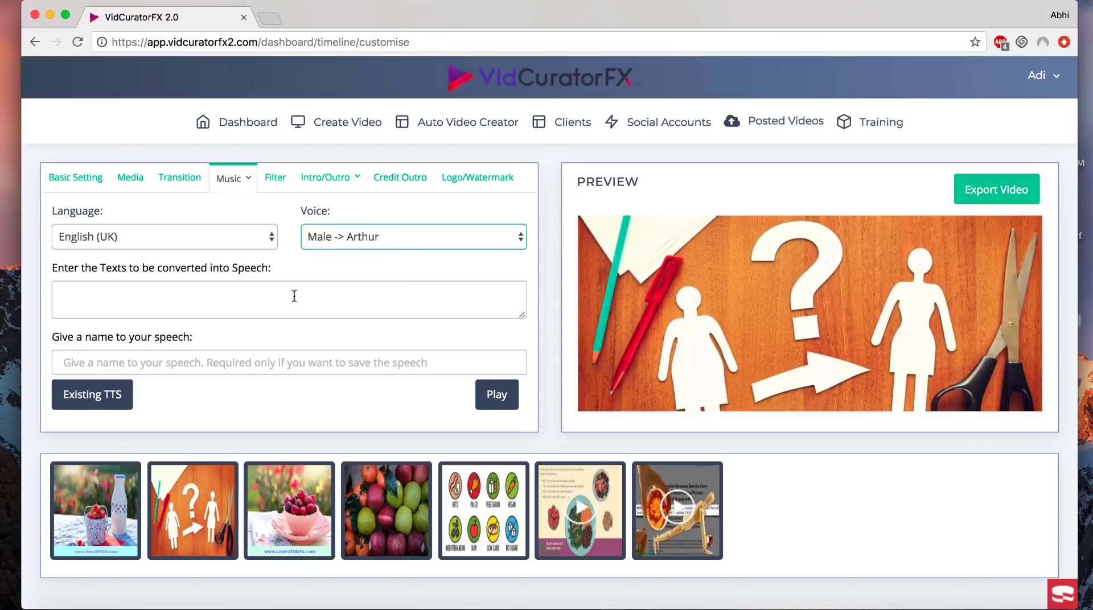
click(348, 234)
click(370, 222)
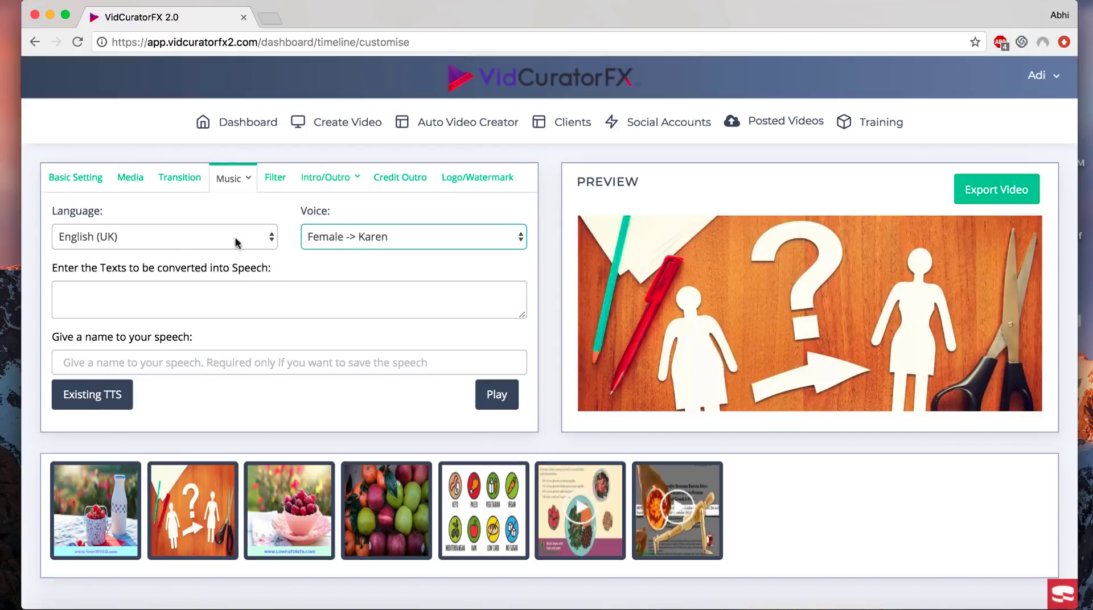
Step: Try to play the speech with no text entered, dismiss the notice, and list the existing text-to-speech files
click(209, 309)
click(149, 369)
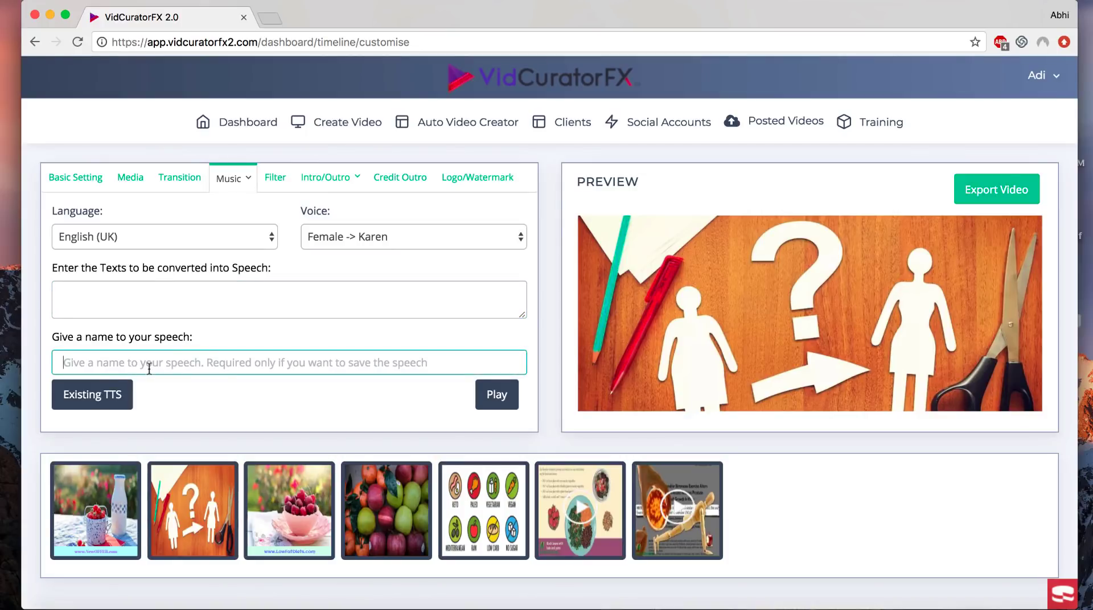
click(500, 402)
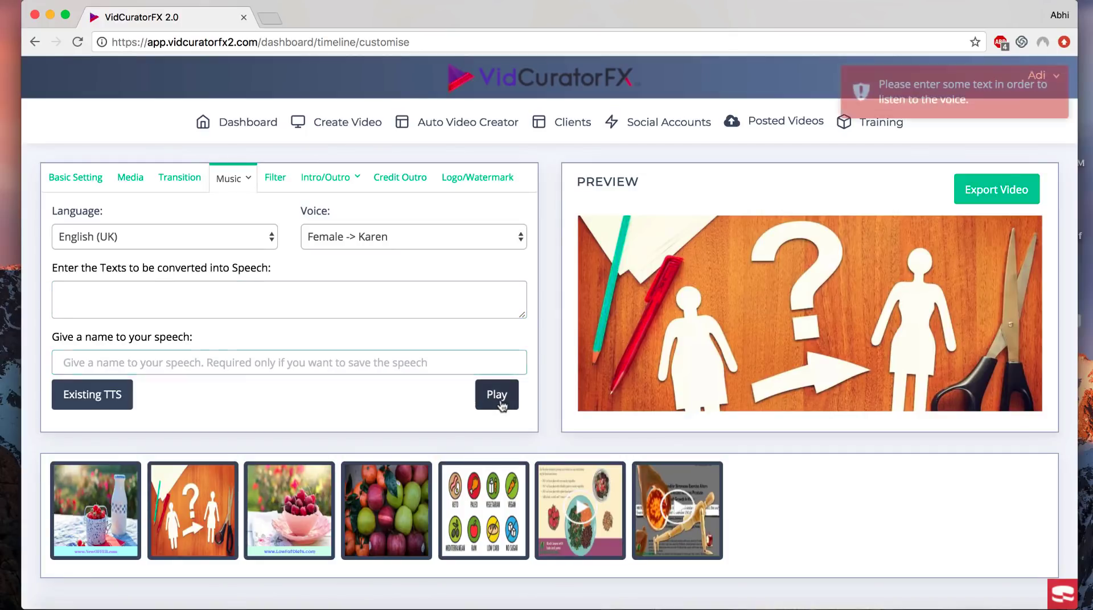
click(1056, 86)
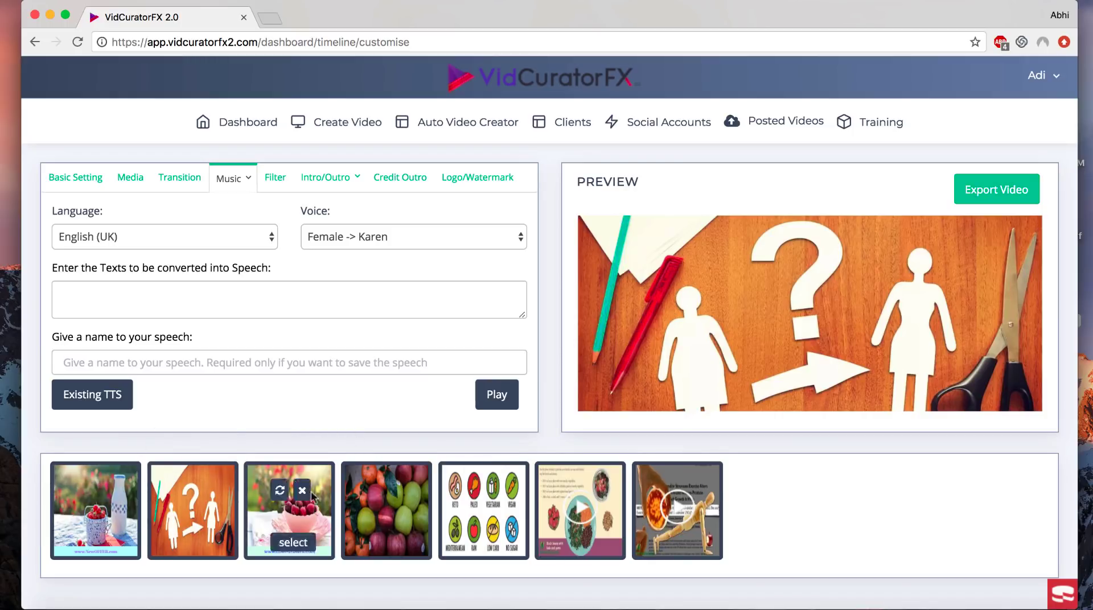
click(92, 399)
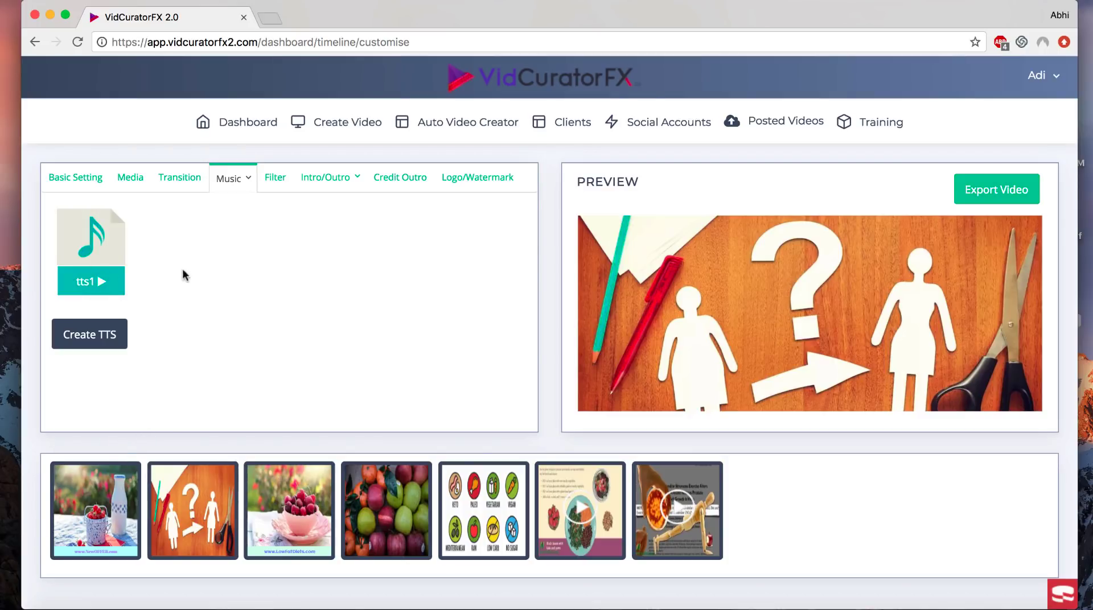
Step: Browse the filter presets and try Filter 09 on the second and third timeline images
click(279, 186)
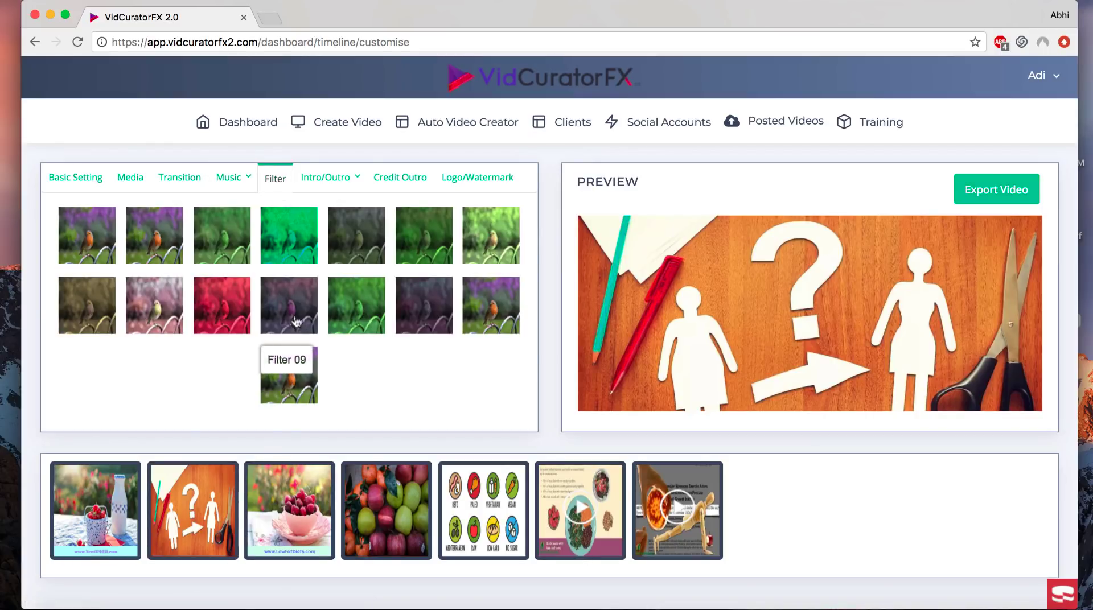
drag(294, 323, 217, 502)
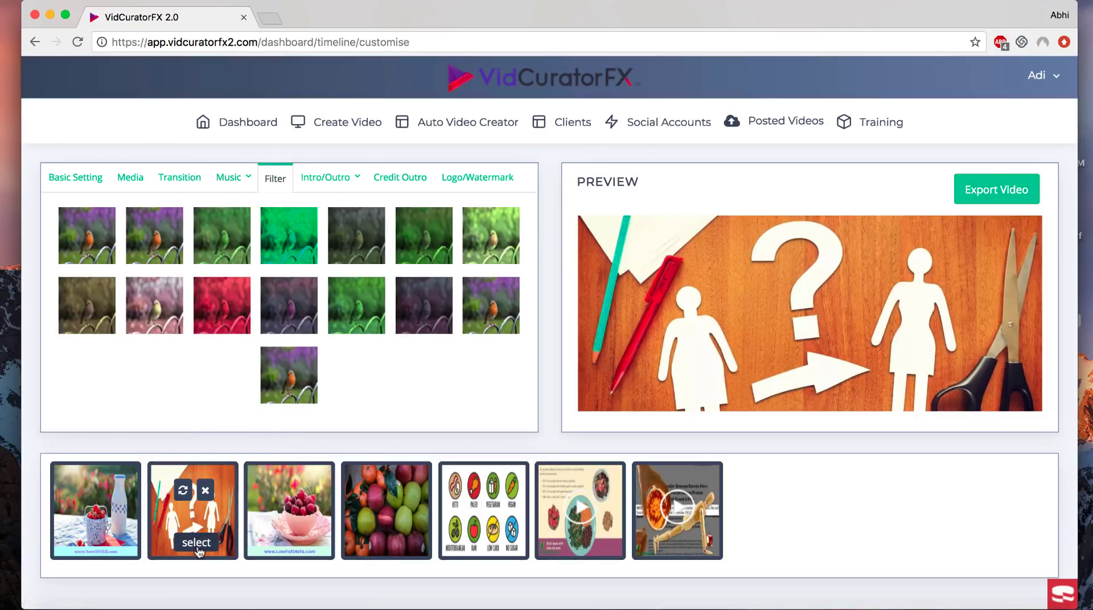
drag(287, 306, 311, 513)
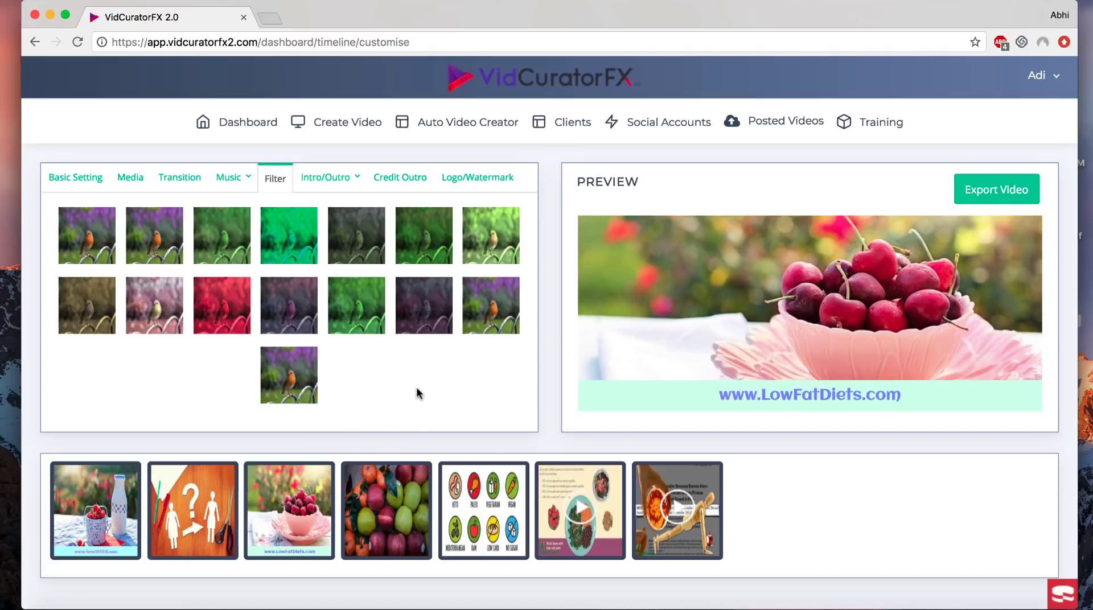
Step: Open the intro settings, preview the first timeline image, and enable inserting an intro
click(344, 177)
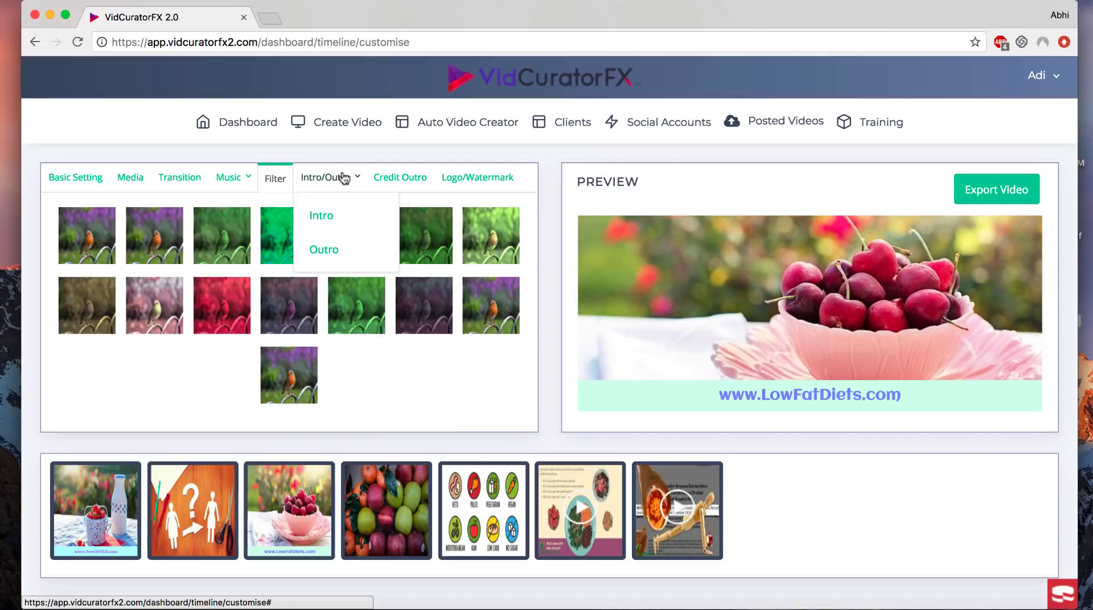
click(346, 214)
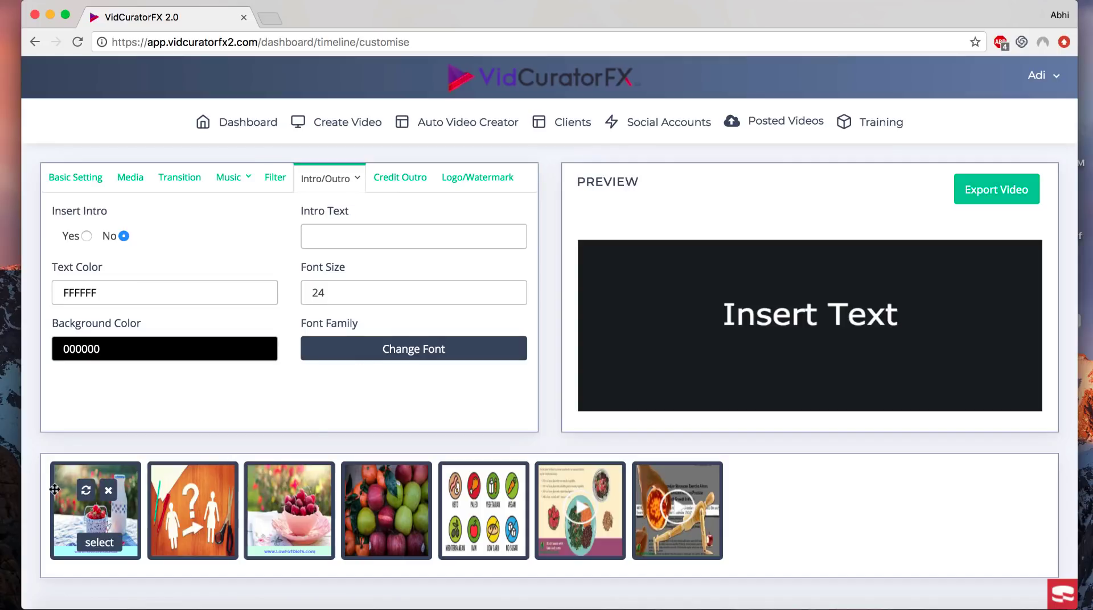
click(100, 543)
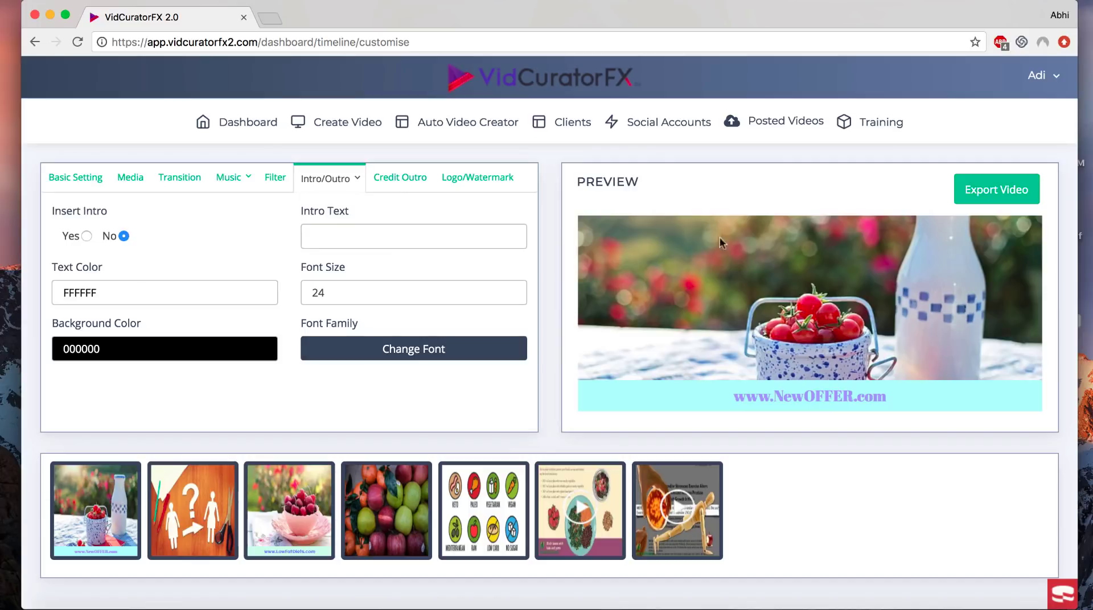
click(87, 237)
click(345, 234)
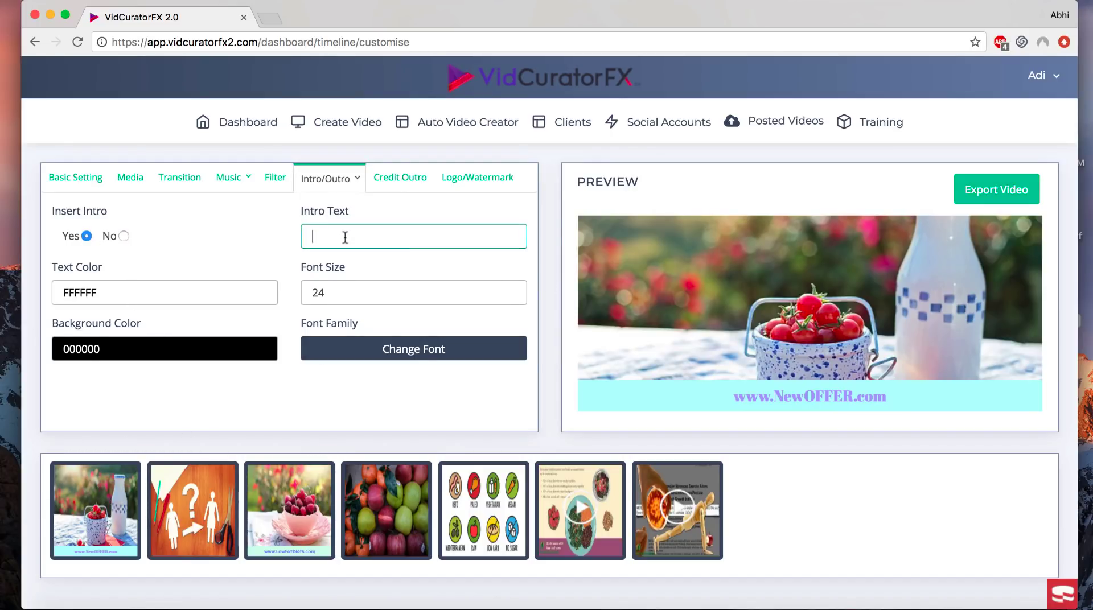
Step: Enter the intro text "Welcome To My Video!" and set its font size to 40
click(343, 181)
click(331, 218)
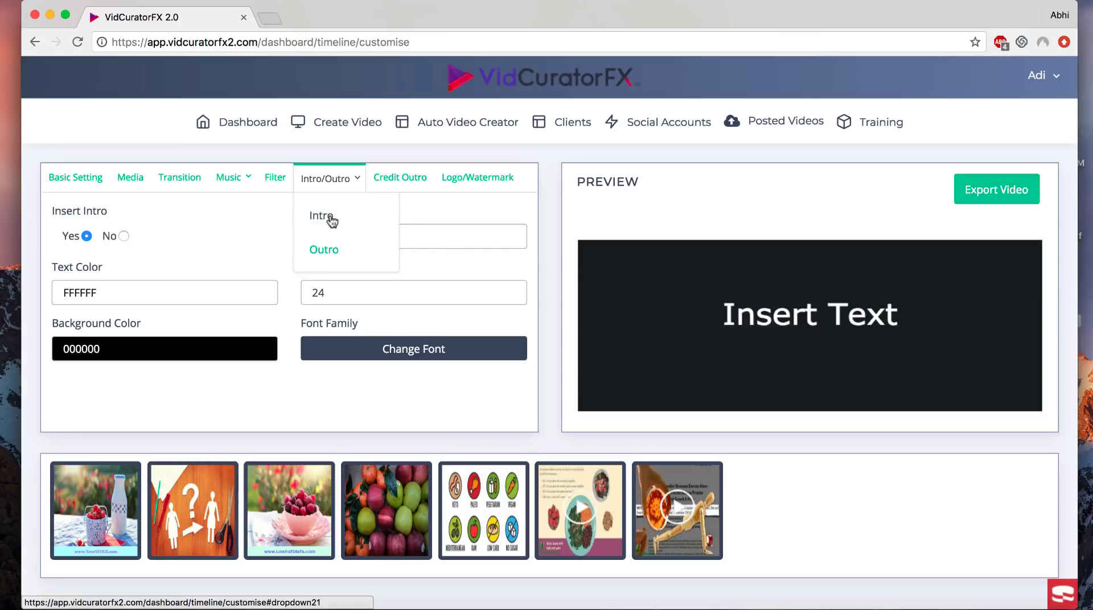
click(444, 247)
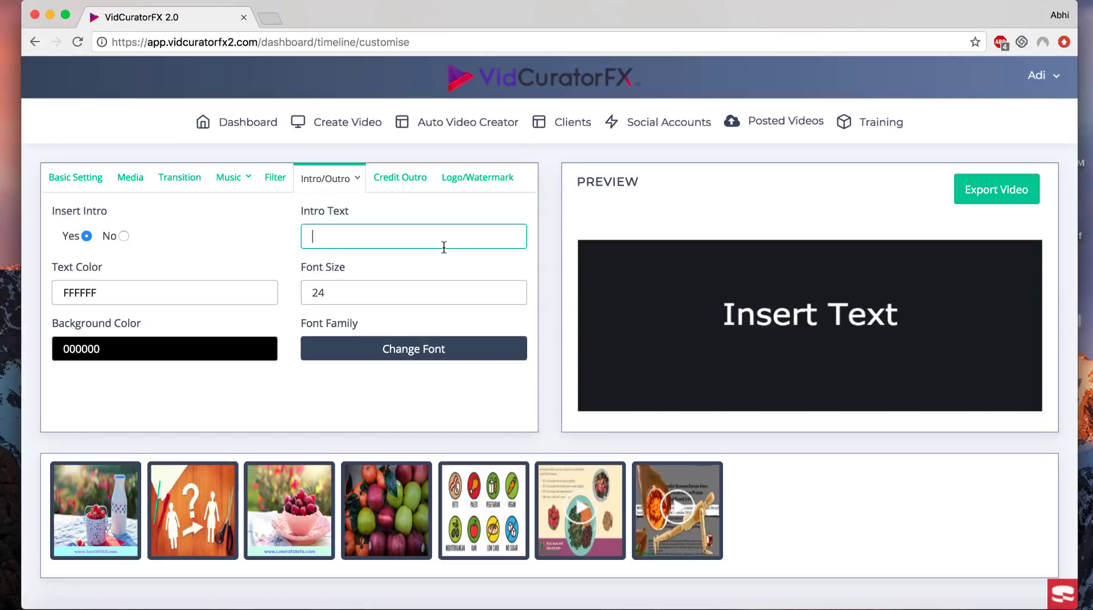
text(Welcome)
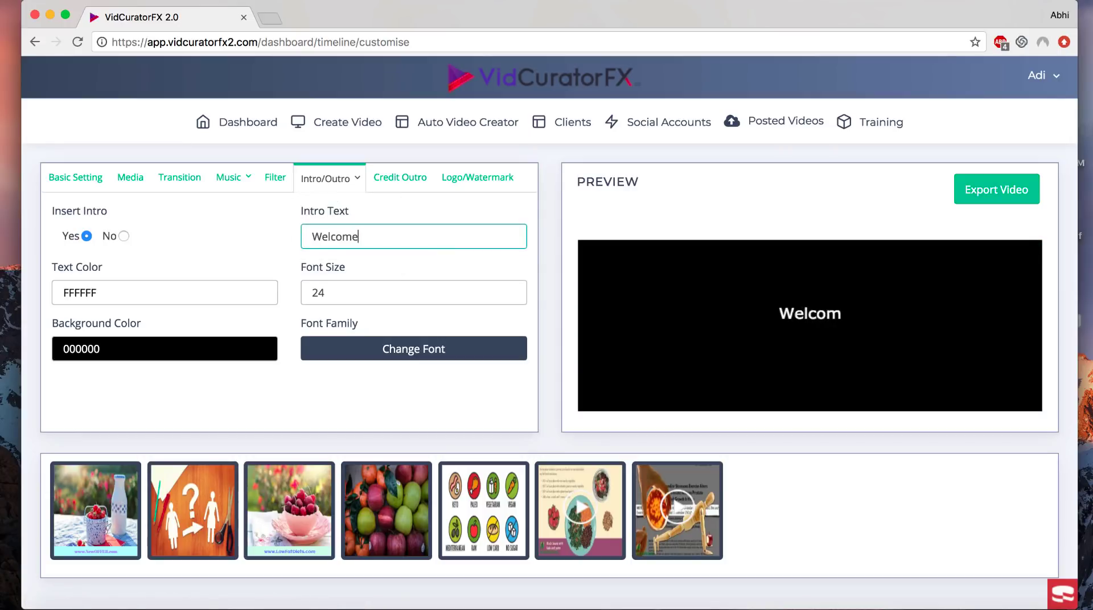
text( To My V)
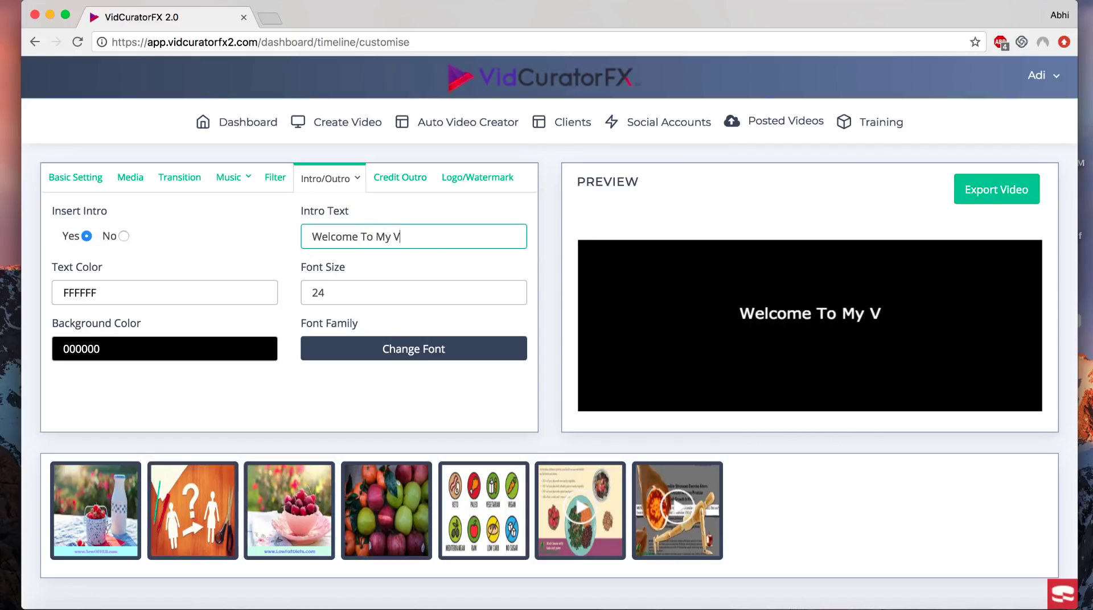
text(ideo!)
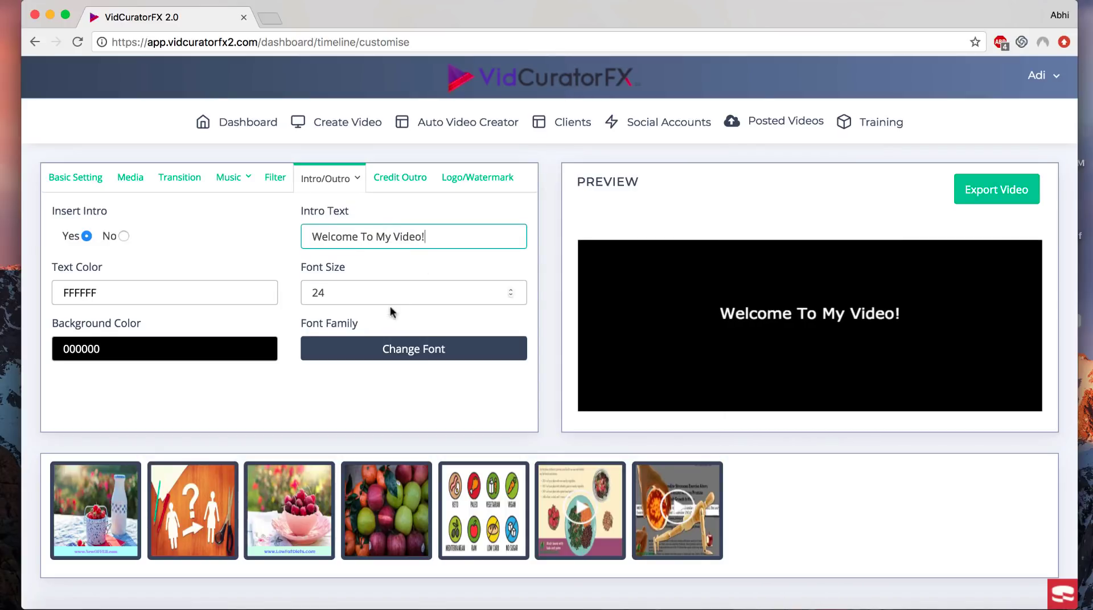
click(365, 291)
double_click(365, 292)
text(40)
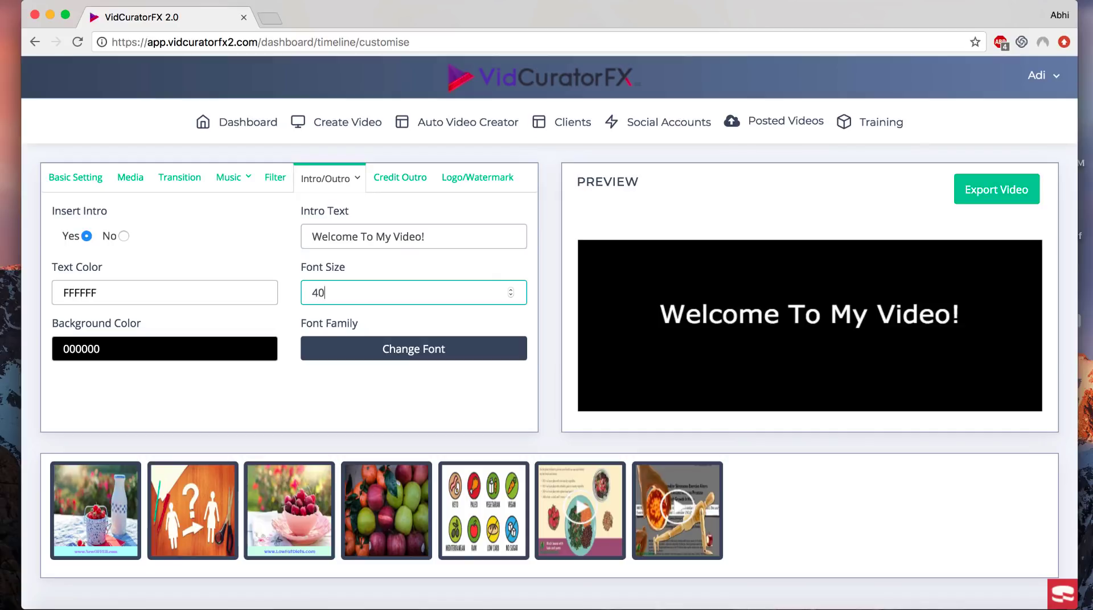
Step: Set the intro text colour to purple D258FF and its background colour to pale green E8FFBE
click(211, 290)
click(170, 343)
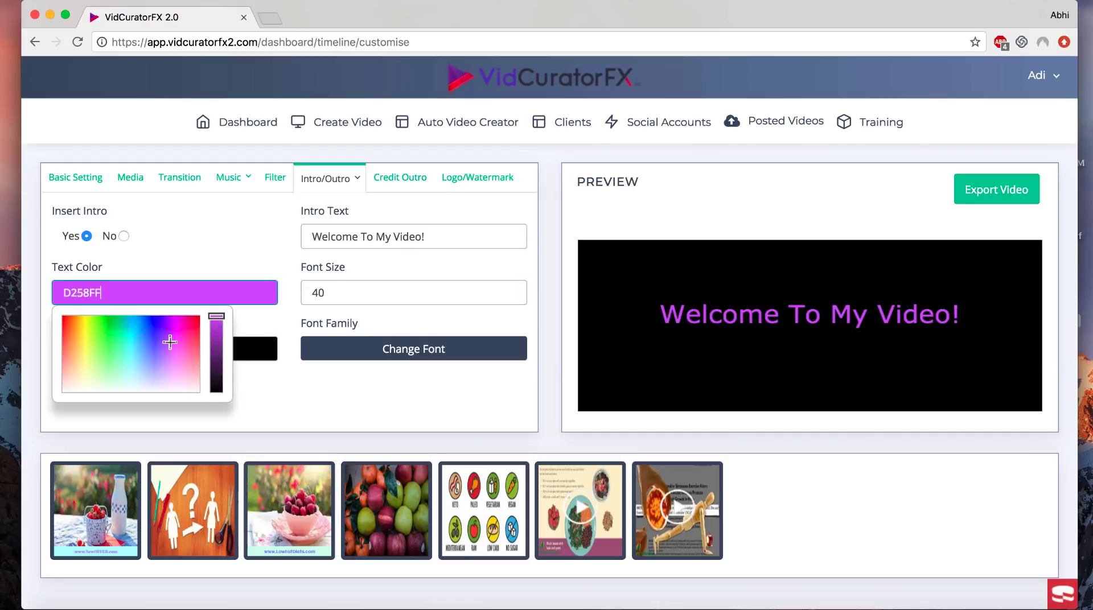
click(241, 401)
click(245, 360)
click(175, 401)
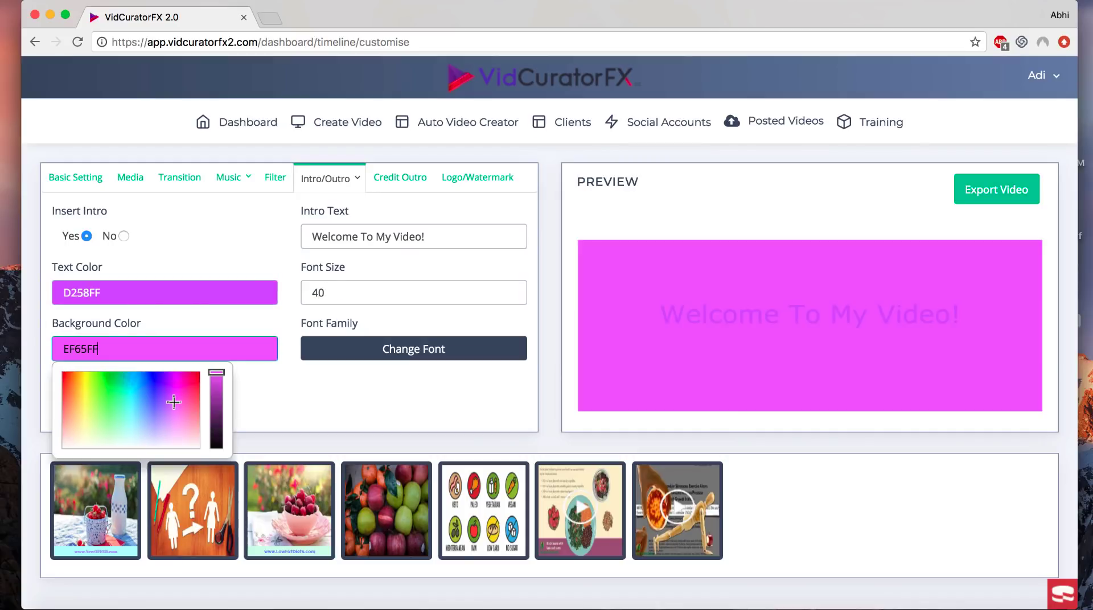
click(131, 426)
click(93, 430)
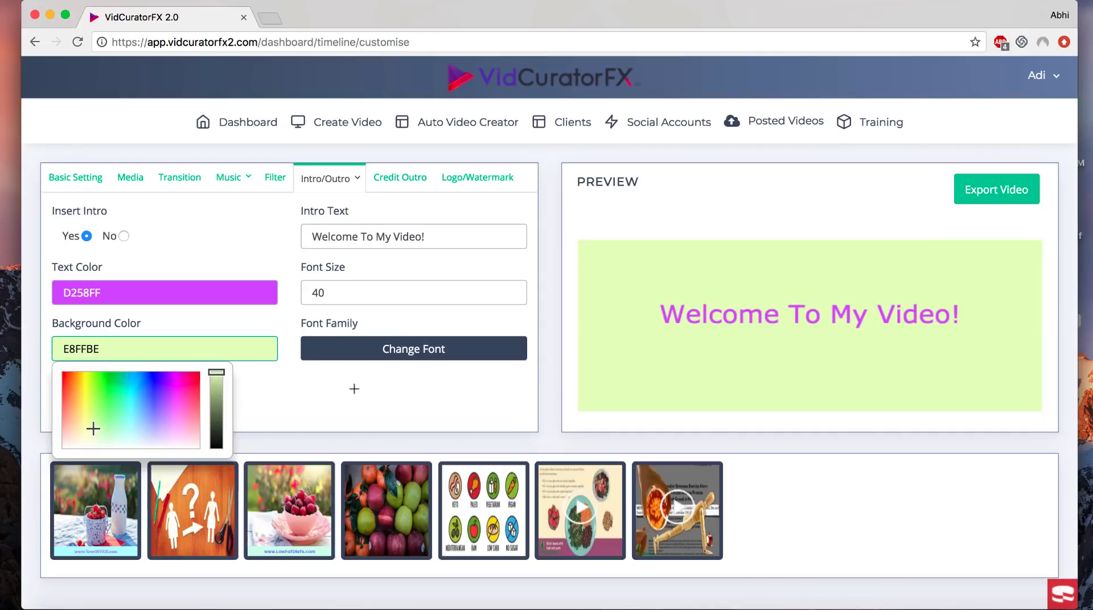
Step: Try Abril Fatface for the intro text, then set its font family to Aguafina Script
click(403, 359)
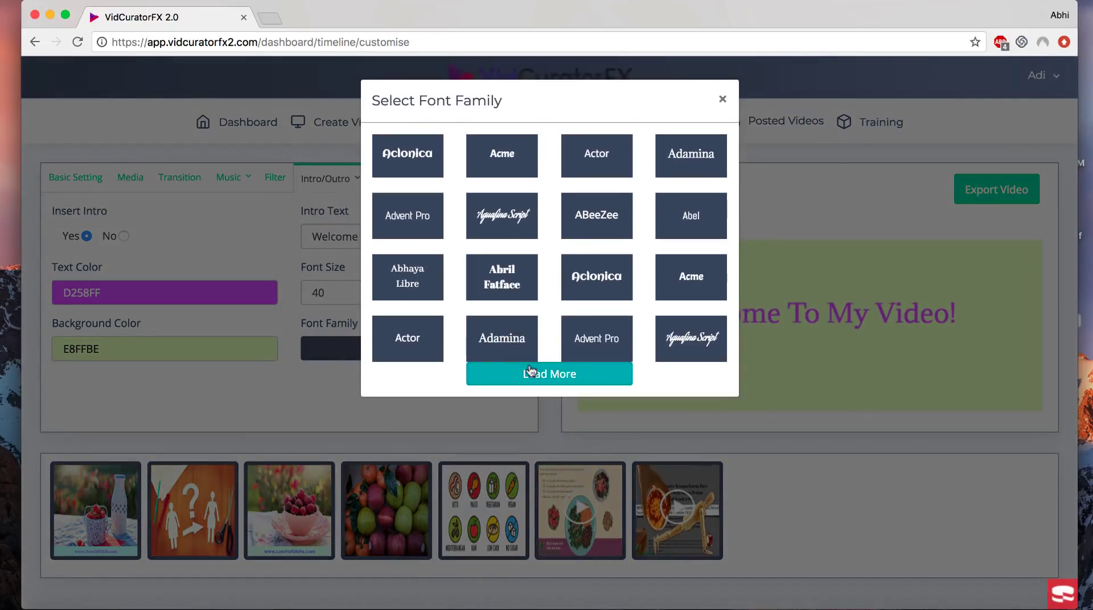
click(503, 289)
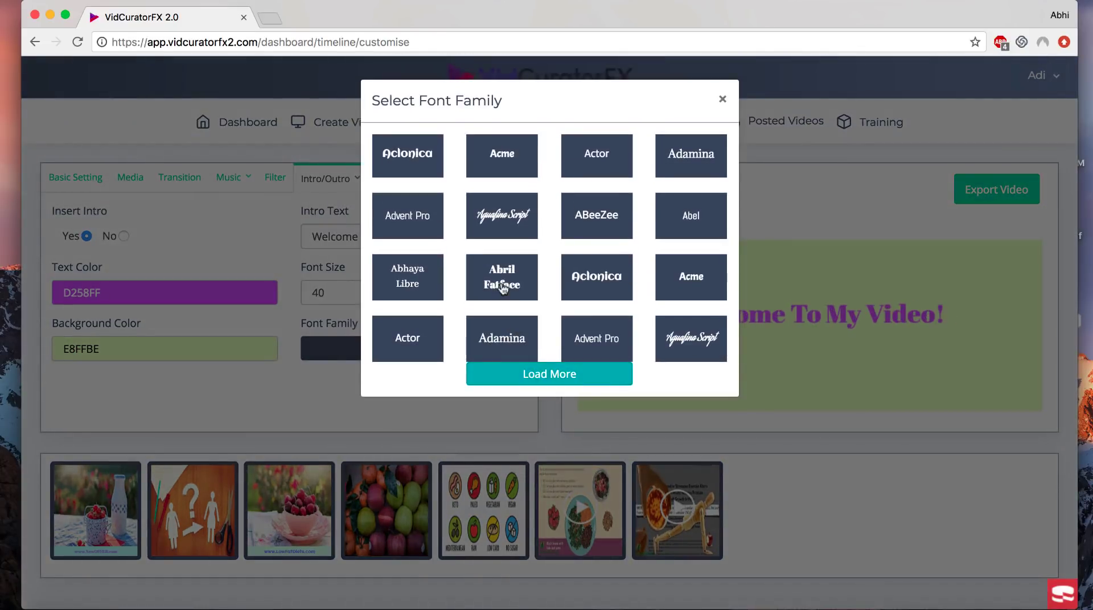
click(510, 234)
click(722, 98)
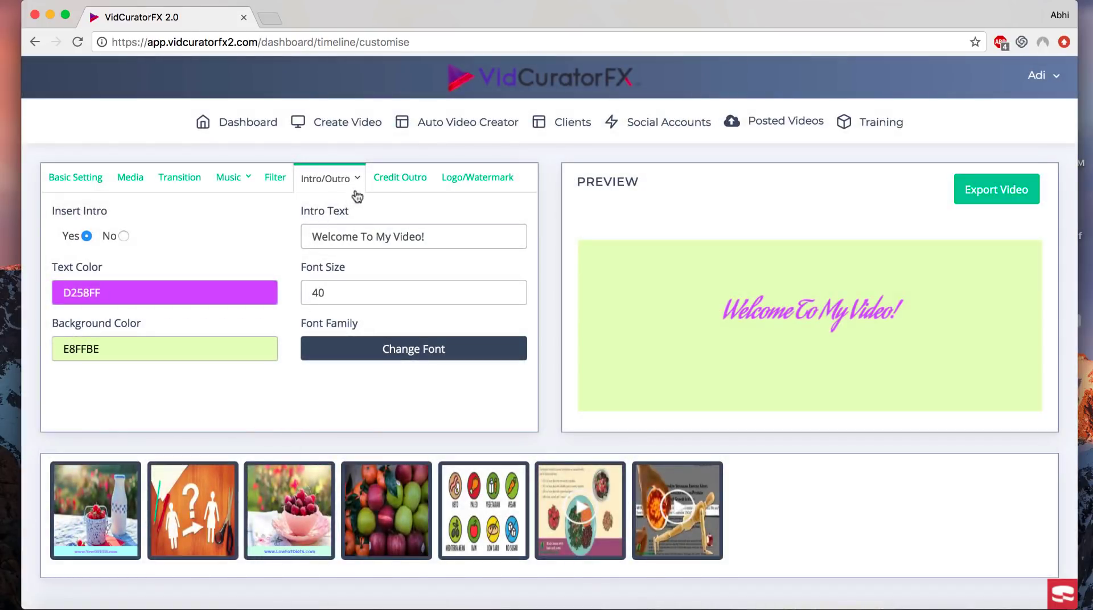
Step: Enable inserting an outro and enter "The END!" as its text
mouse_move(354, 190)
click(332, 247)
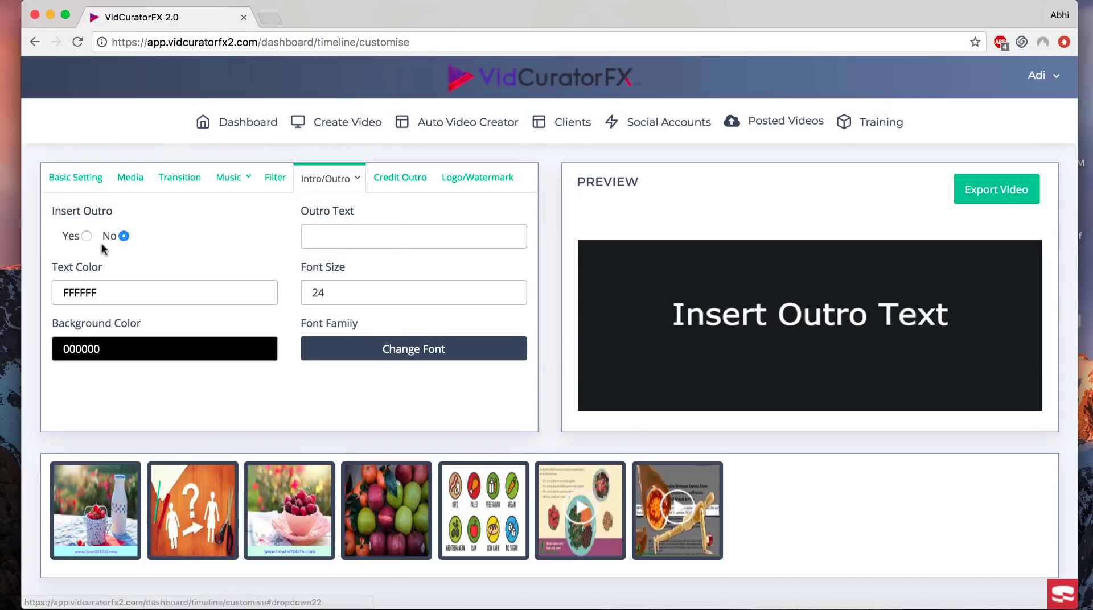
click(87, 235)
click(312, 237)
text(The )
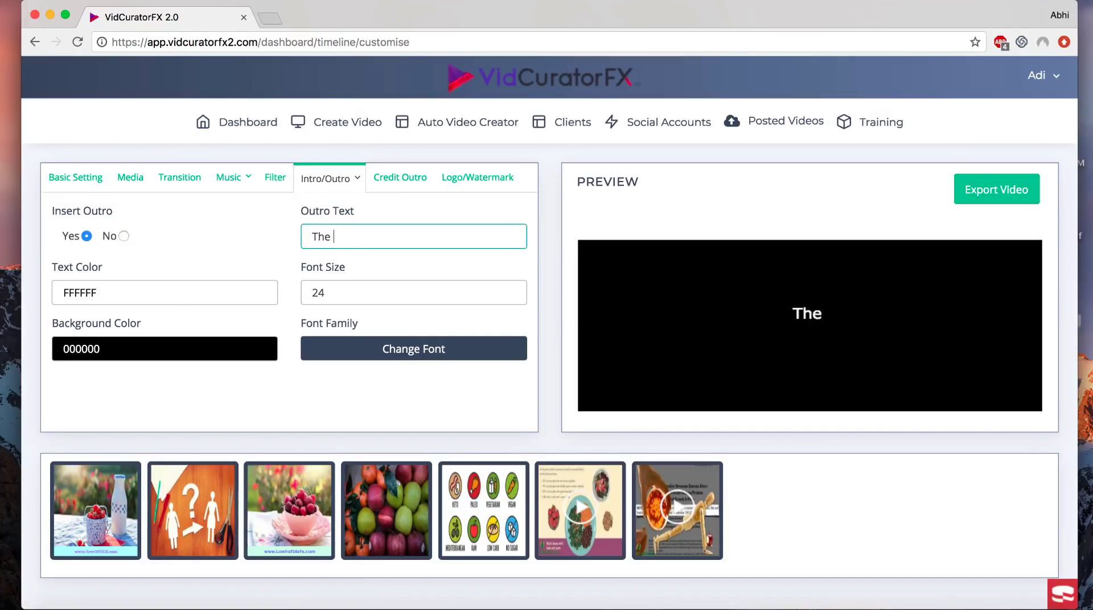
text(END!)
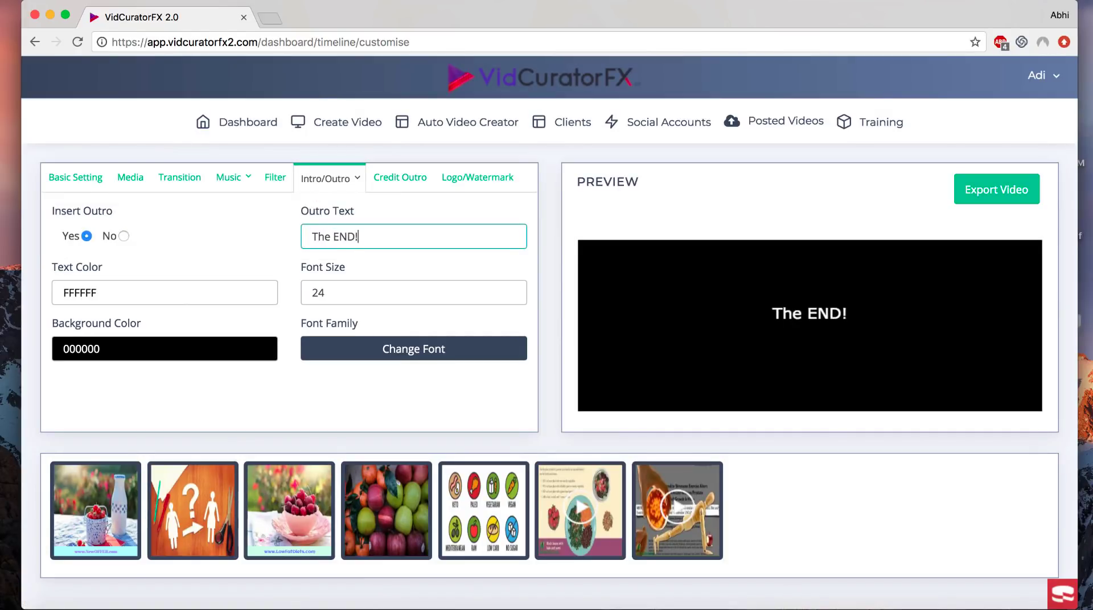
Step: Set the outro text's font size to 50
click(402, 297)
key(BackSpace)
key(BackSpace)
text(0)
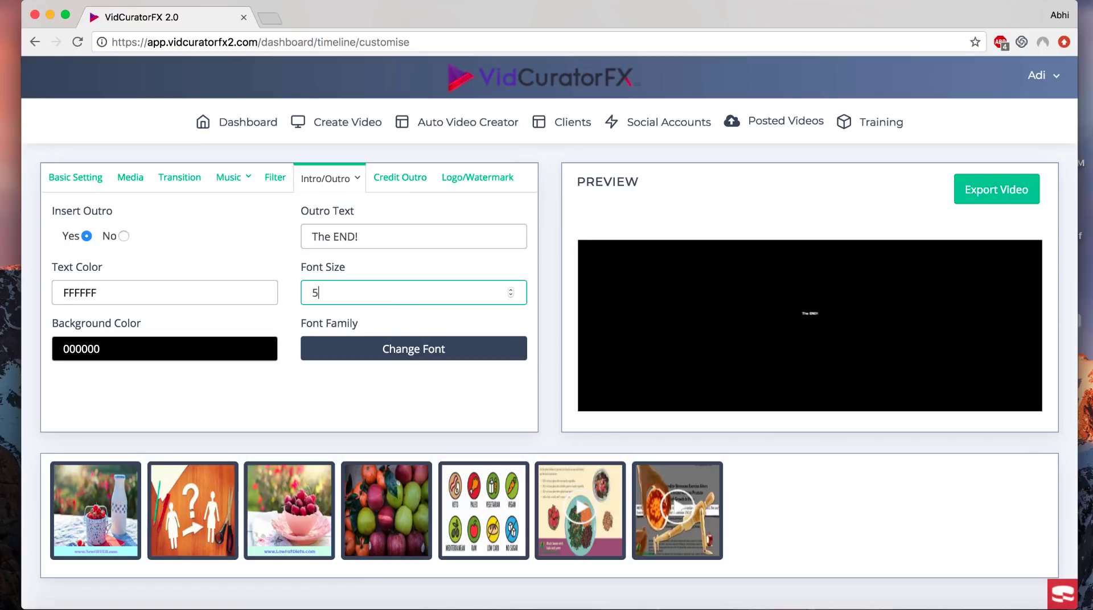
text(0)
Step: Try Abril Fatface and Aguafina Script as the outro font, leaving Aguafina Script selected
click(413, 349)
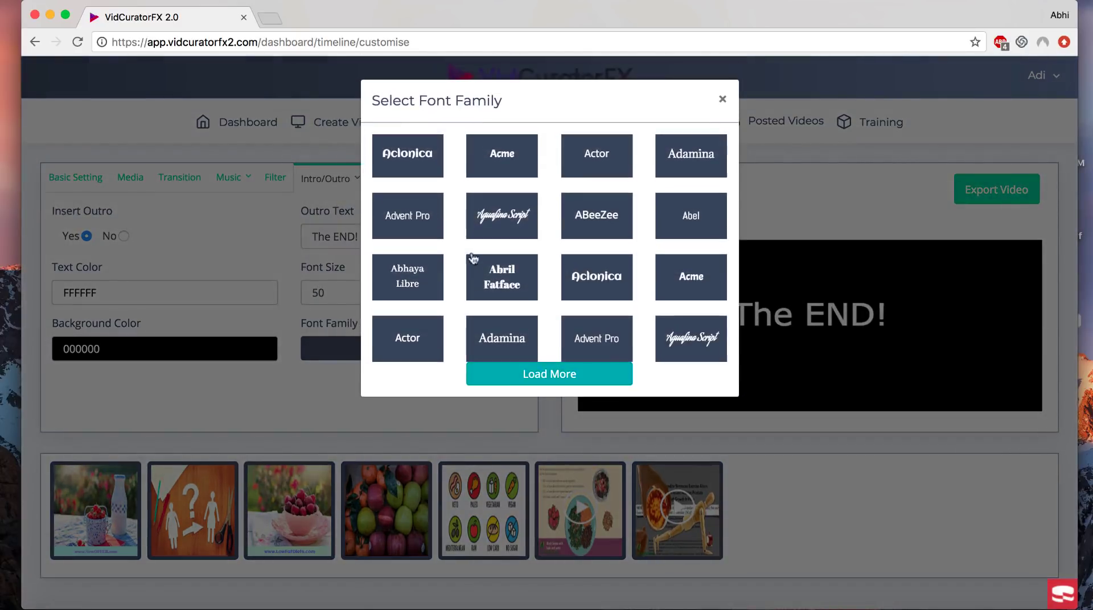
click(497, 288)
click(715, 338)
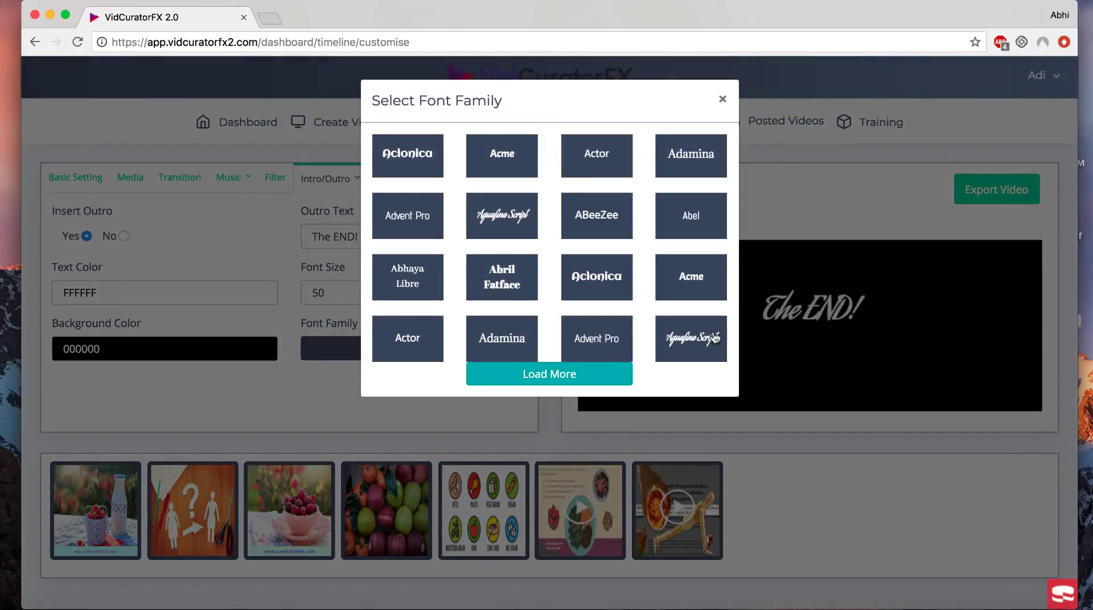
click(725, 98)
Step: Set the outro text colour to light blue B2F3FF and its background colour to pink FF60A6
click(263, 288)
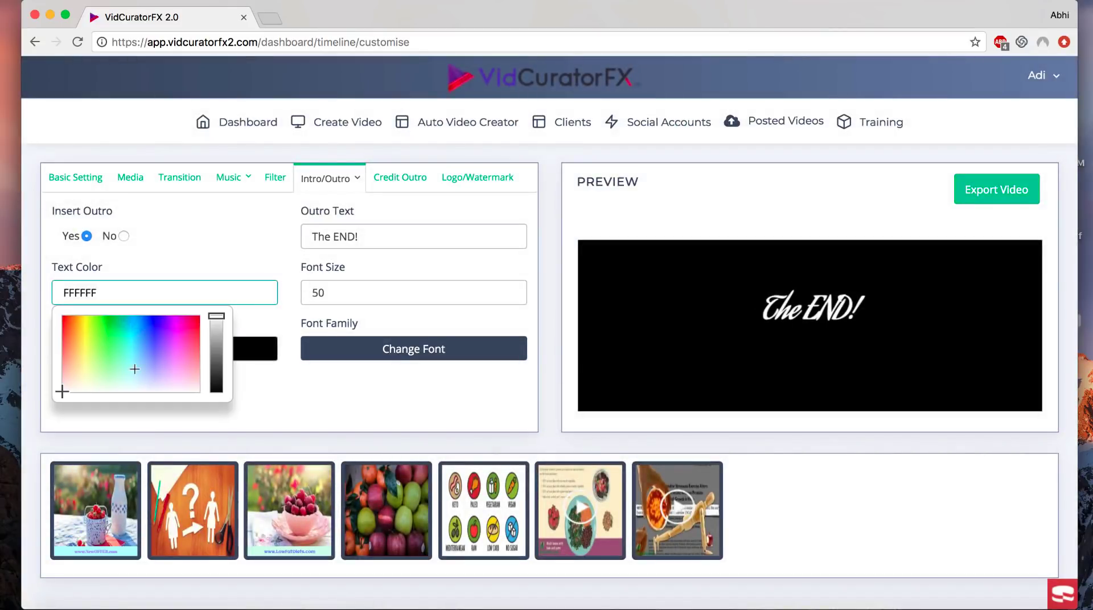
click(134, 369)
click(240, 380)
click(170, 350)
click(127, 412)
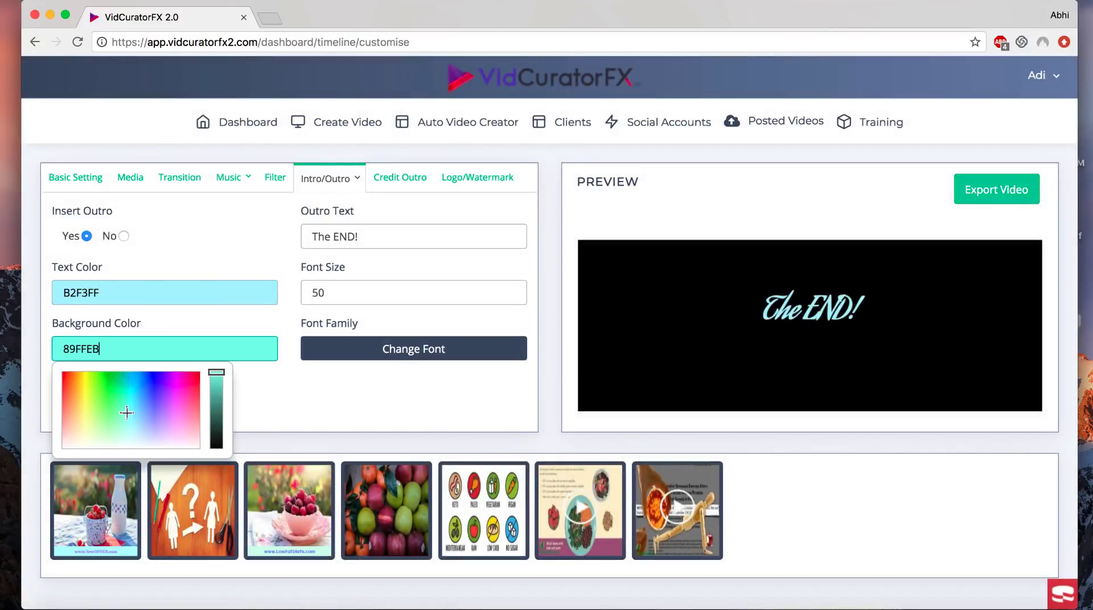
click(101, 410)
click(94, 388)
click(189, 401)
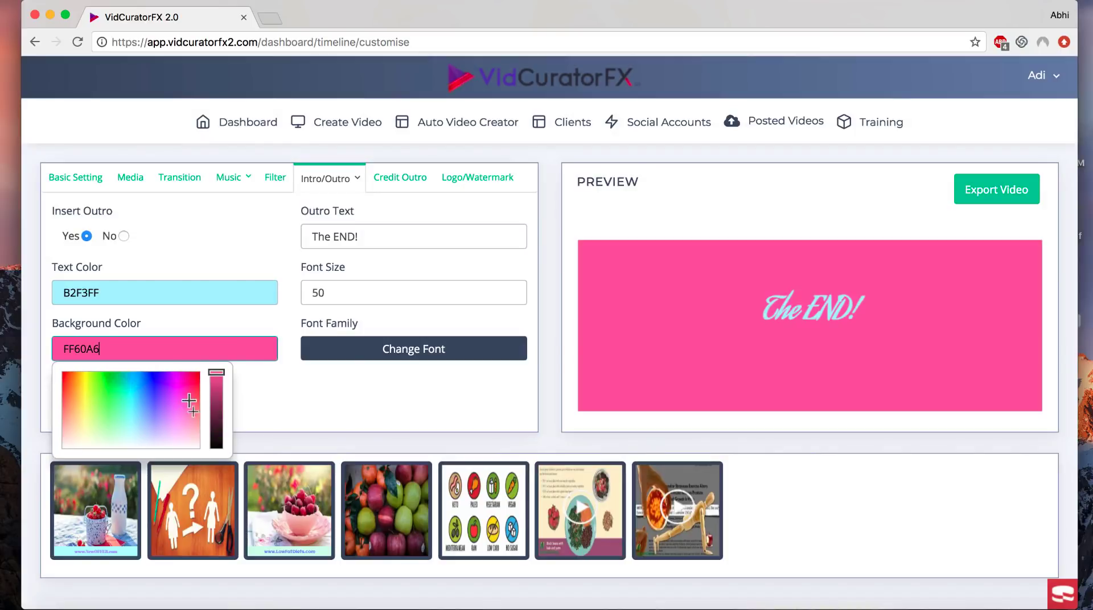
Step: Set the outro font family to Adamina and return to the intro settings to preview the intro
click(433, 350)
click(511, 340)
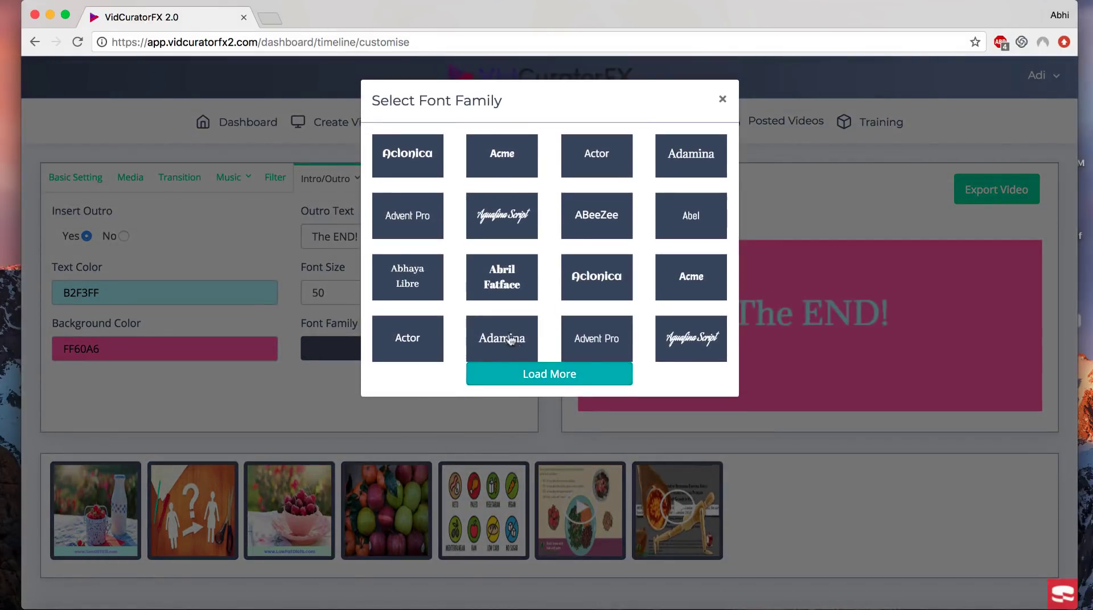
click(535, 373)
click(722, 100)
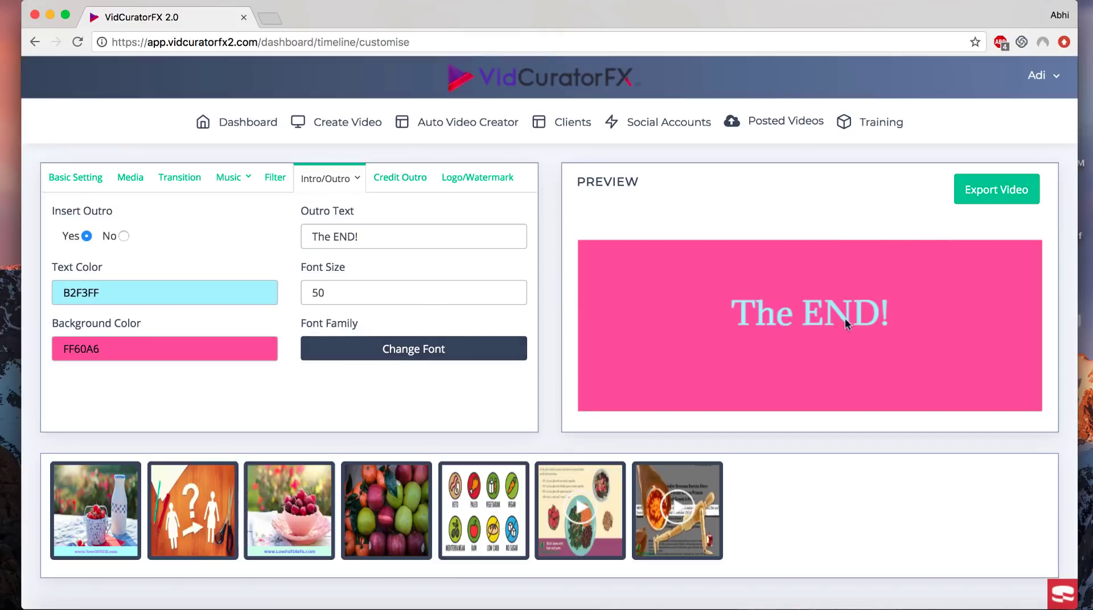
click(330, 179)
click(319, 214)
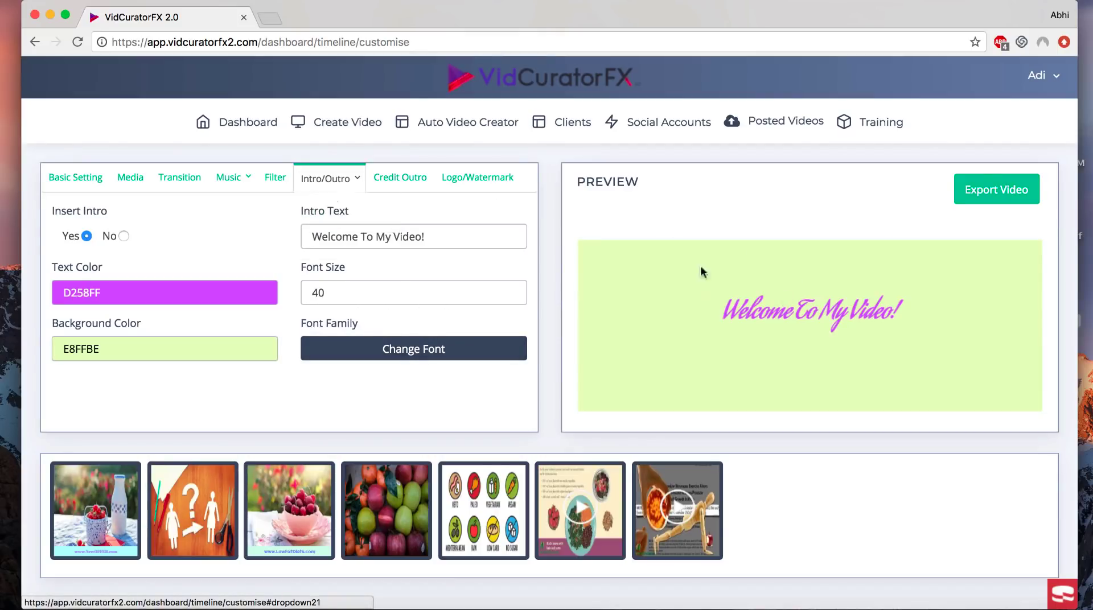
Step: Enable the credit outro and enter "Credit to:" as its text
click(399, 181)
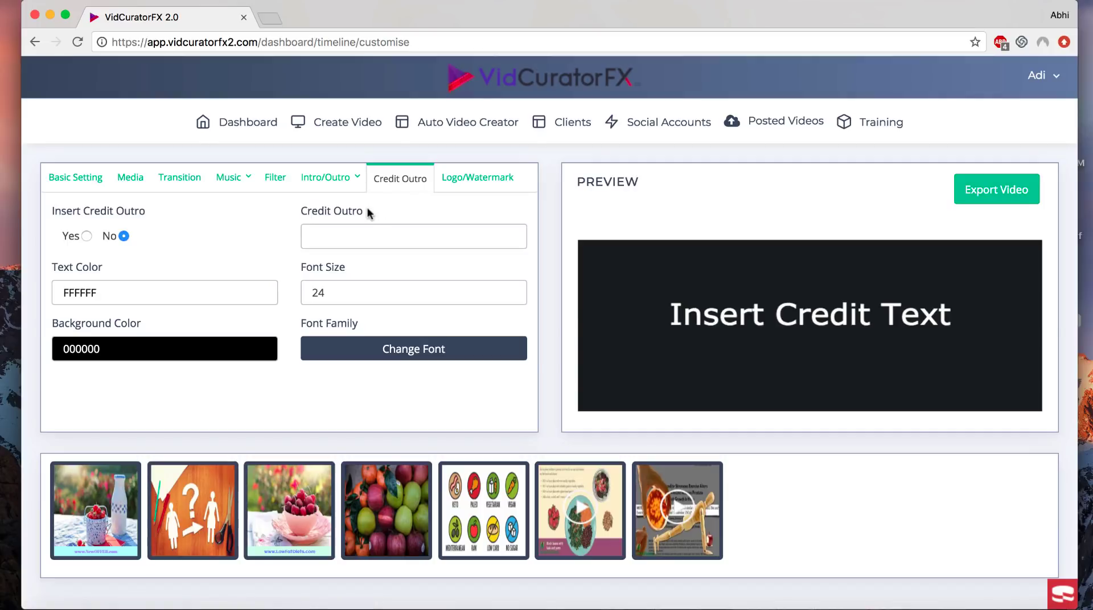
click(87, 235)
click(367, 232)
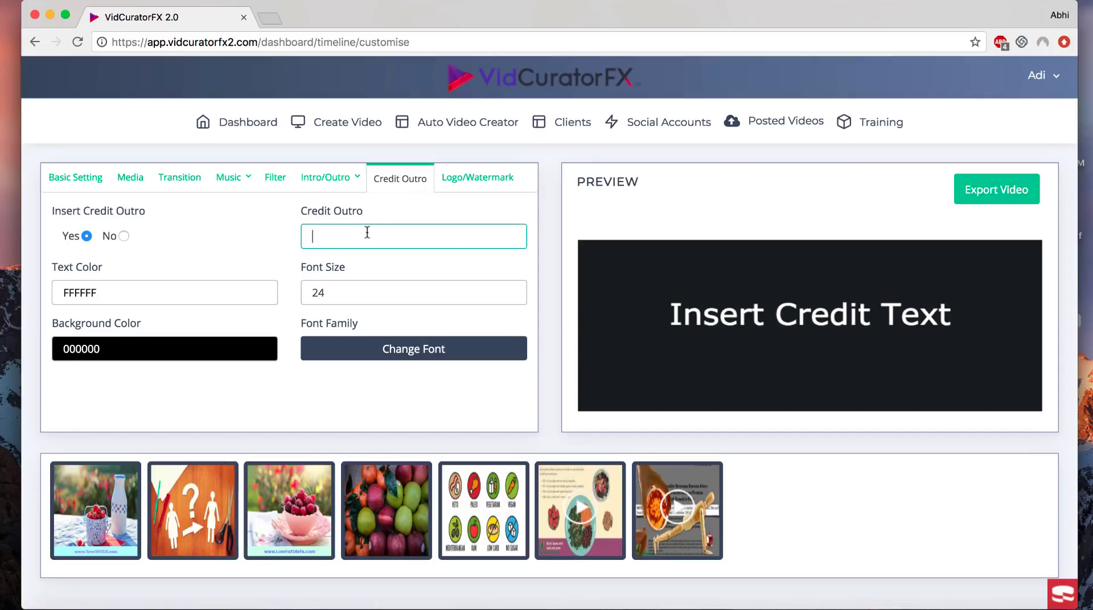
text(Cred)
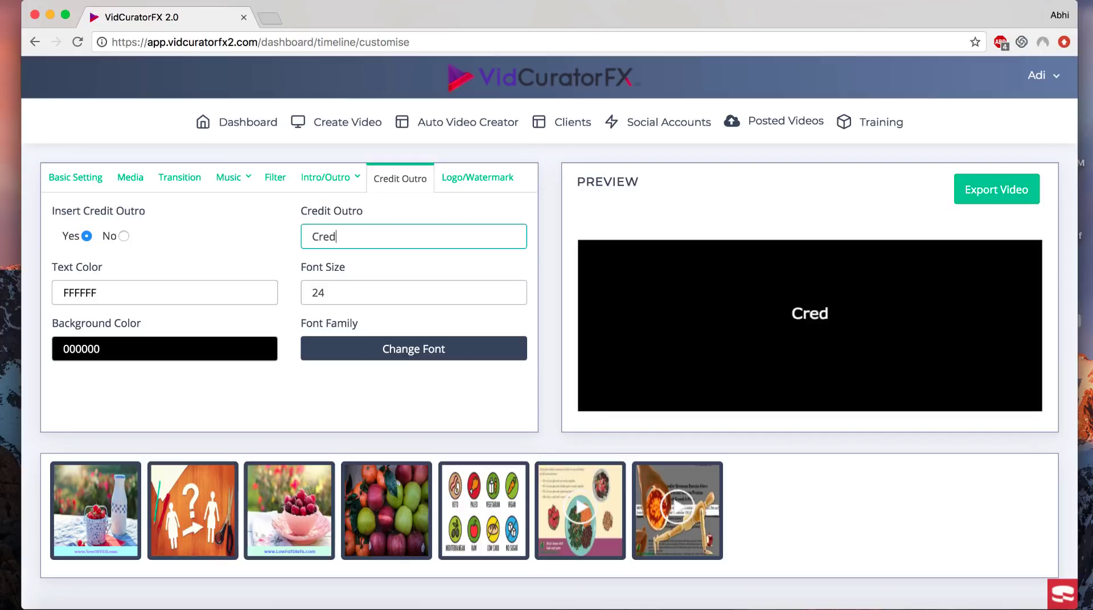
text(it to:)
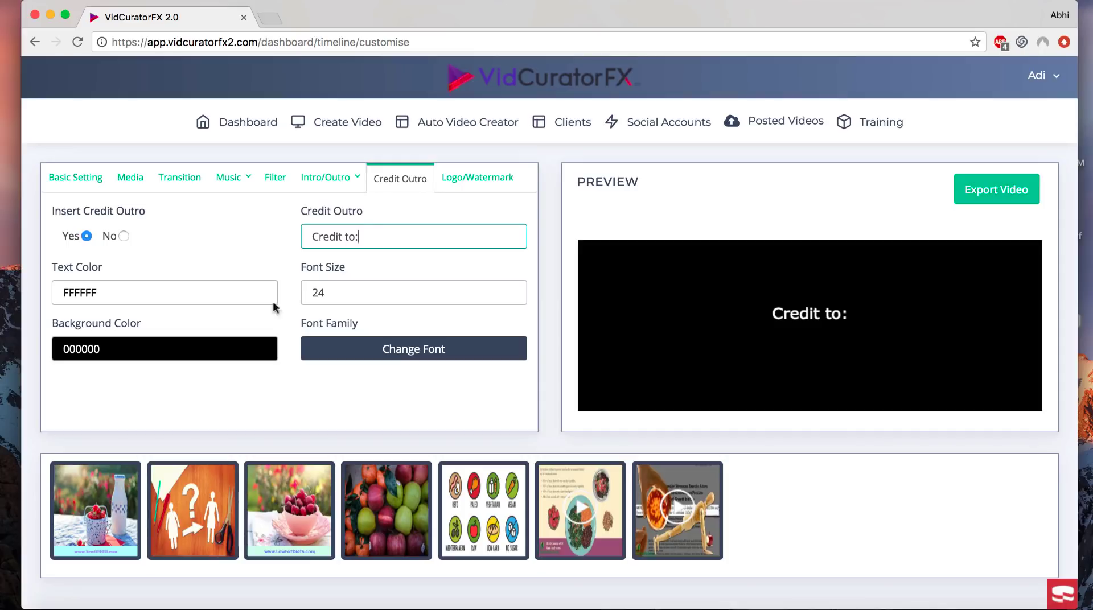
Step: Set the credit outro's text colour to purple 9772FF and its background colour to pale pink FDF6FF
click(195, 293)
click(160, 349)
click(328, 318)
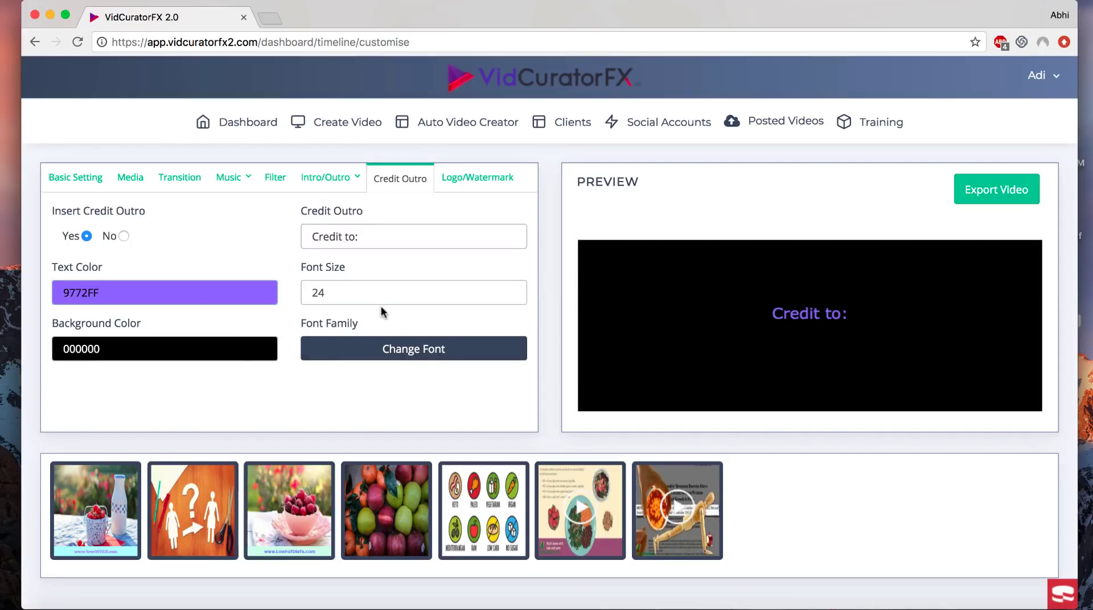
click(245, 346)
click(170, 444)
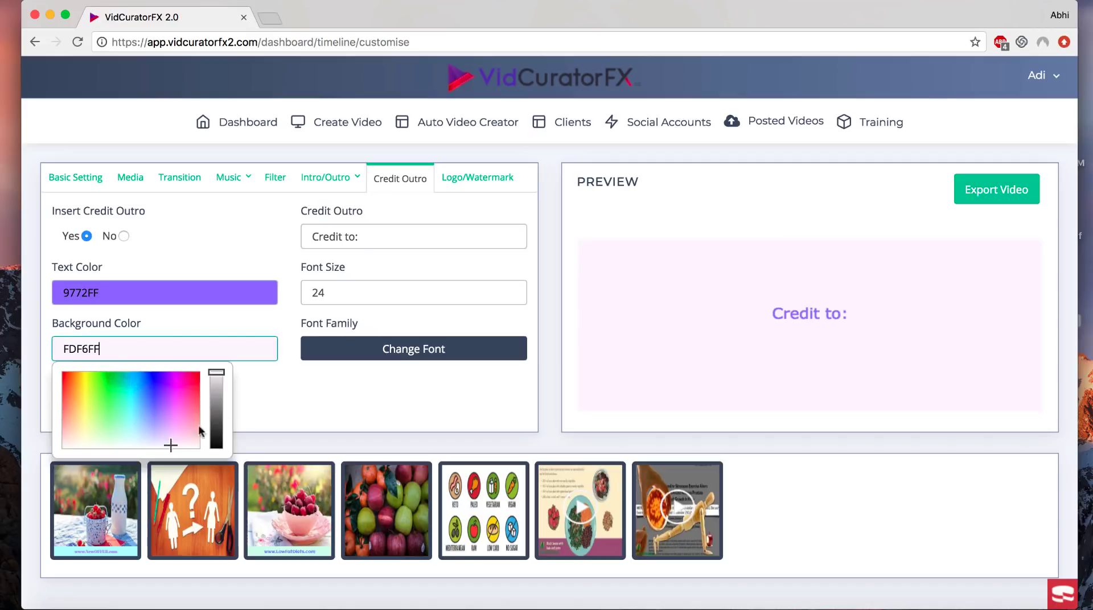
click(340, 403)
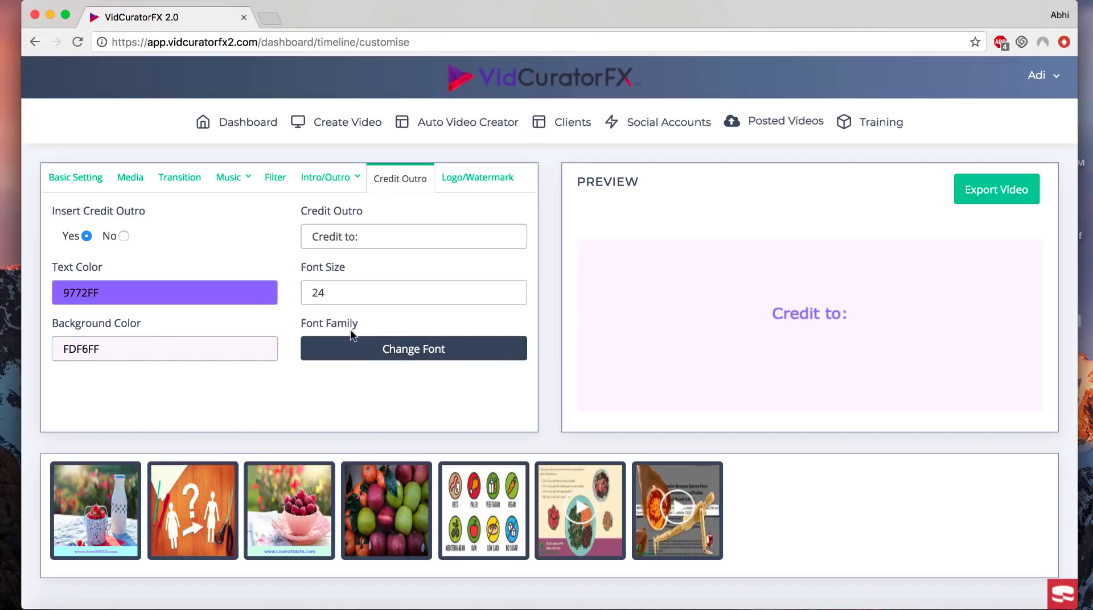
Step: Preview the apples slide and the cherry bowl slide from the timeline
mouse_move(89, 512)
click(397, 553)
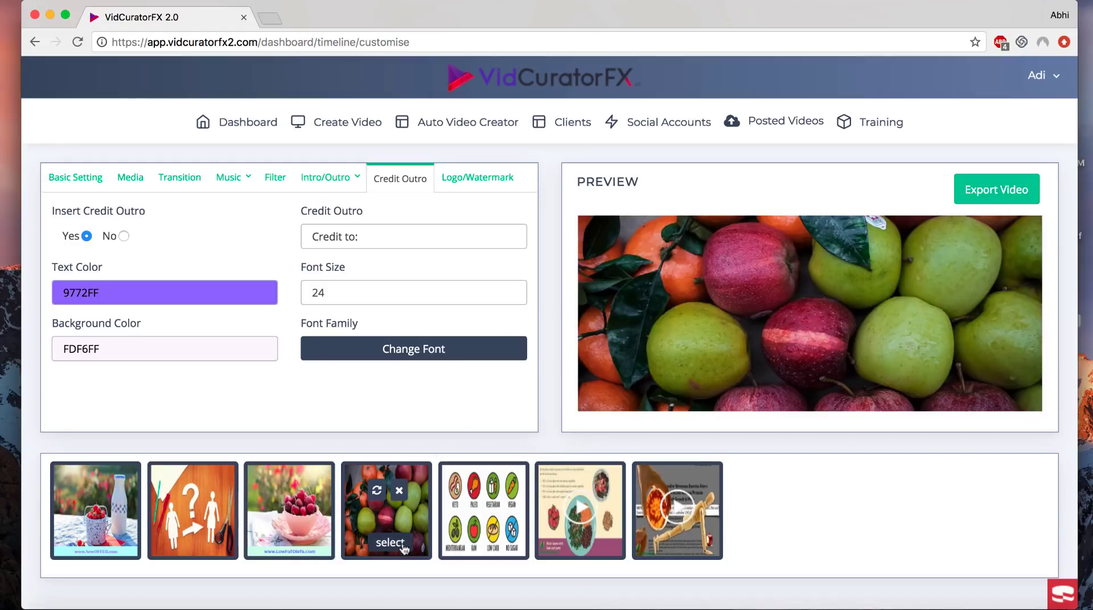
click(299, 548)
Step: Look over the logo and watermark upload settings and the available logo positions
mouse_move(475, 158)
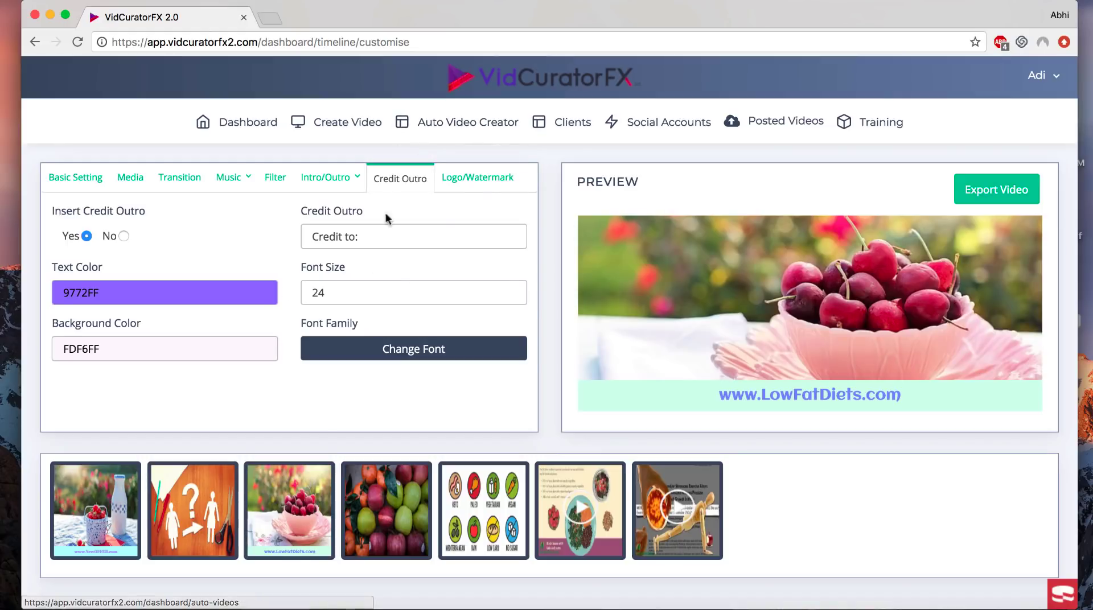
click(481, 181)
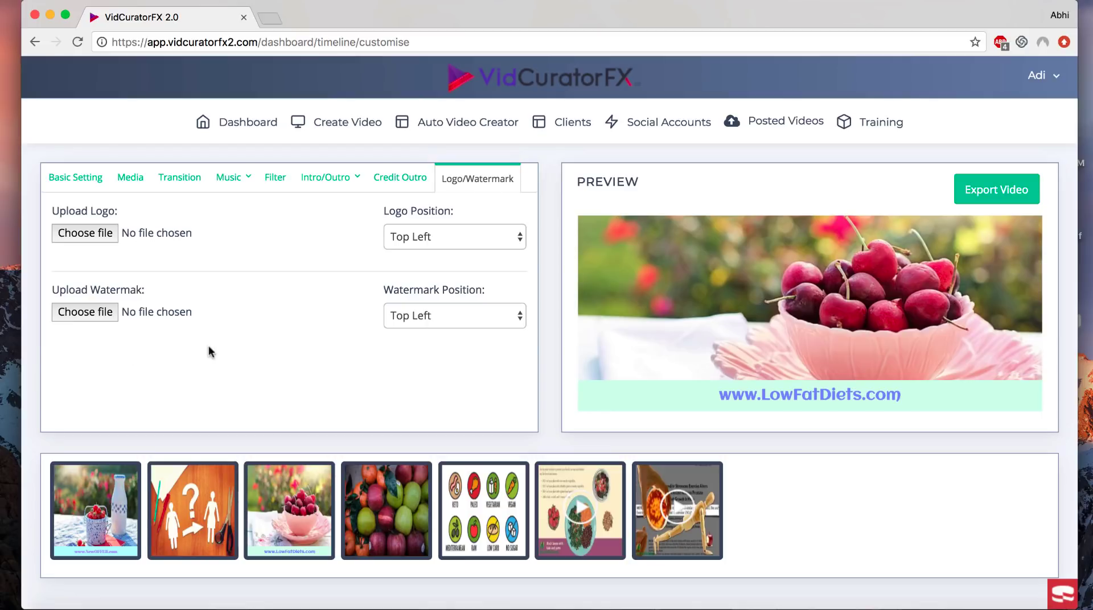
click(445, 240)
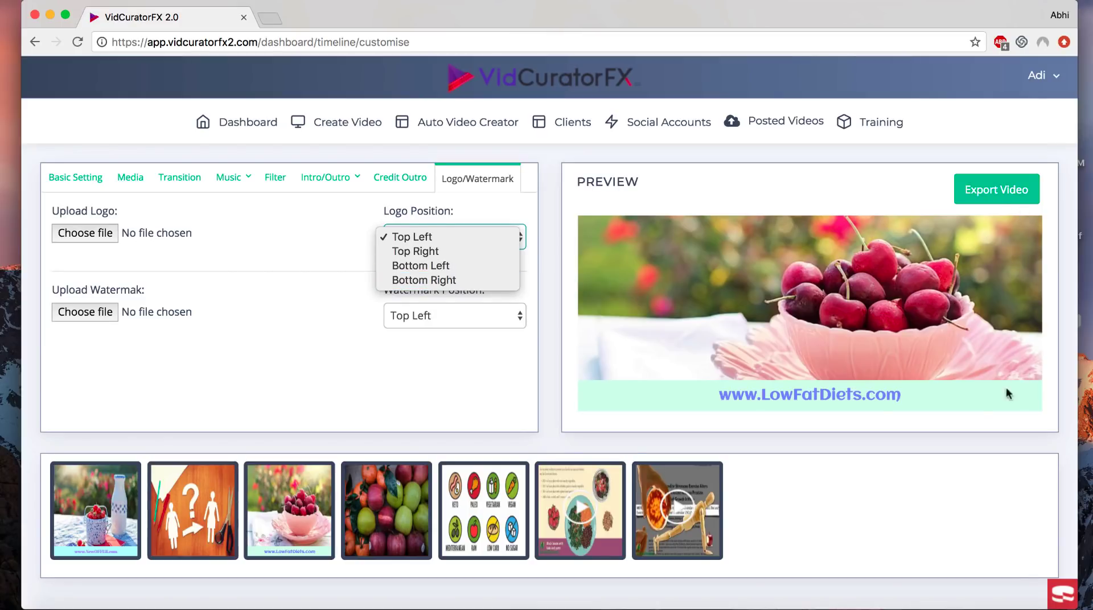
click(528, 400)
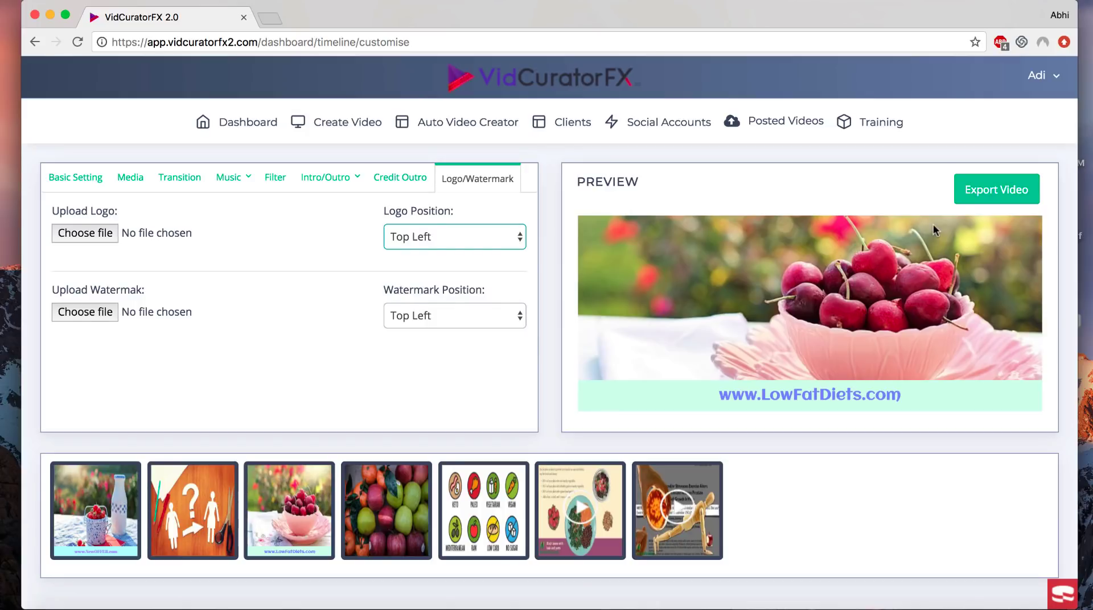
Step: Start the video export with the title "New Video" and the resolution 1024x1024 (Square) [FHD]
click(991, 191)
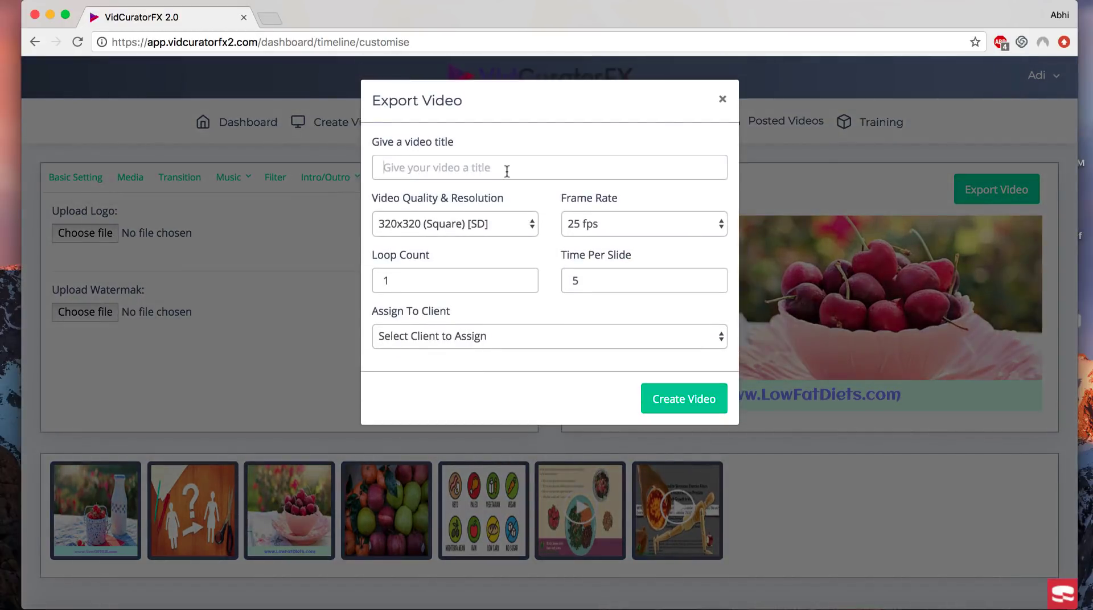
click(507, 171)
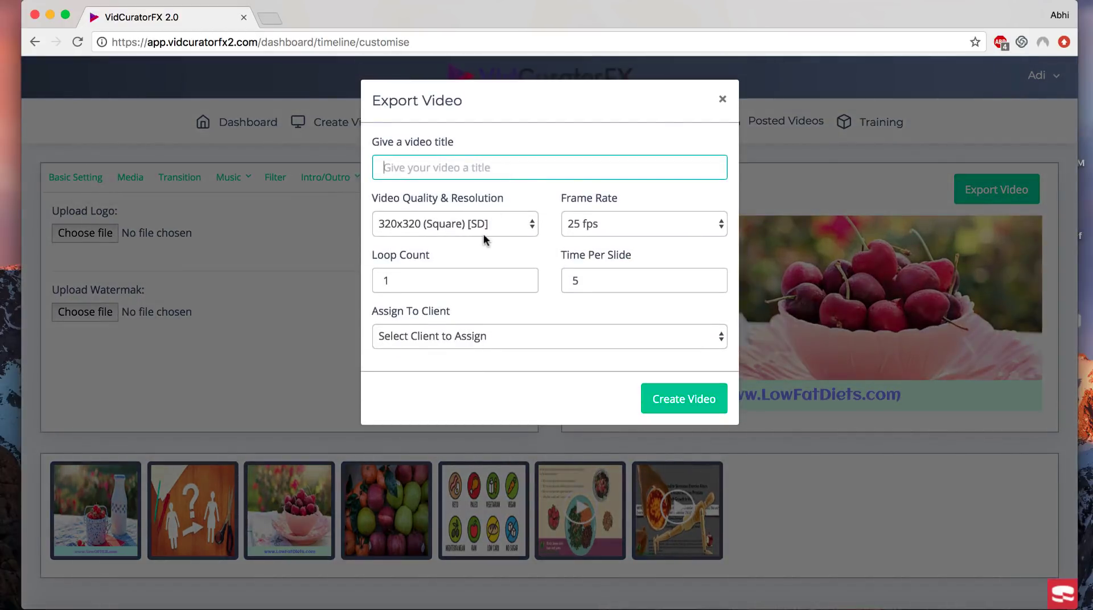
text(New)
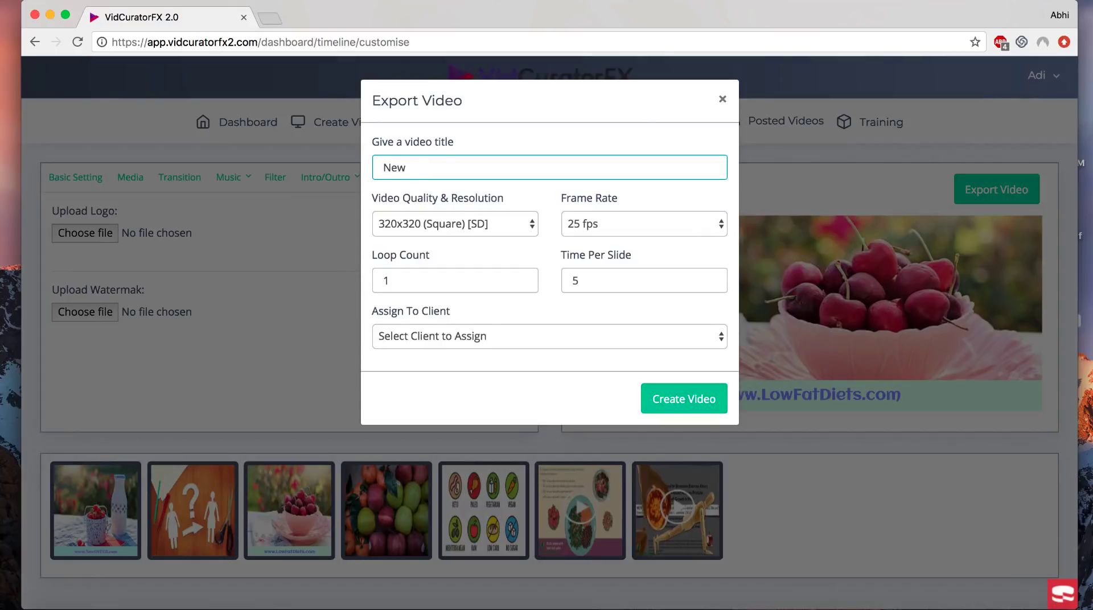
text( AVideo)
click(501, 228)
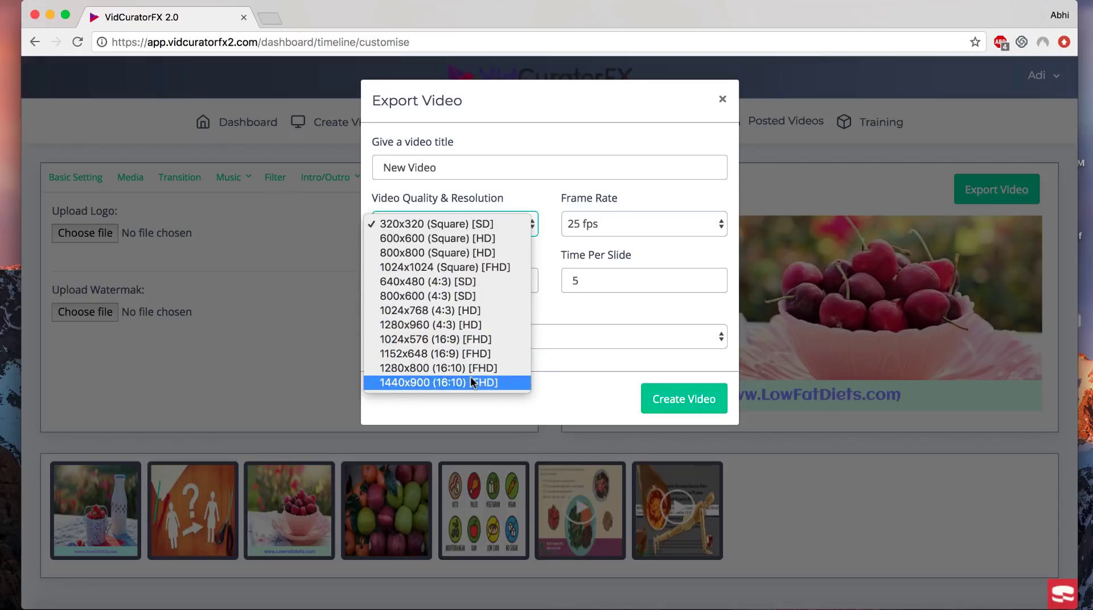
click(469, 266)
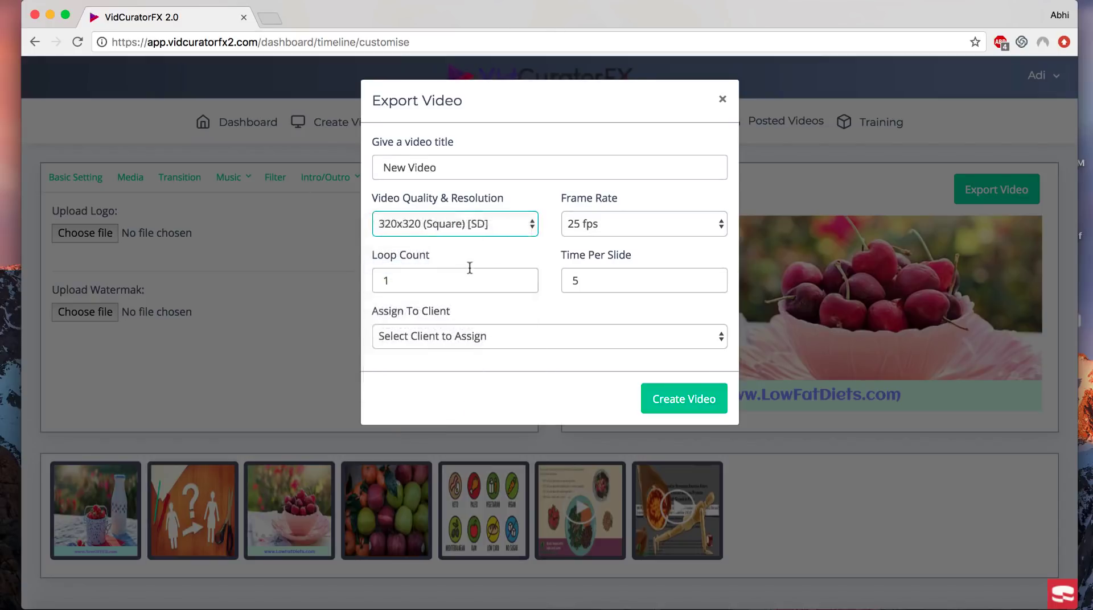
click(462, 231)
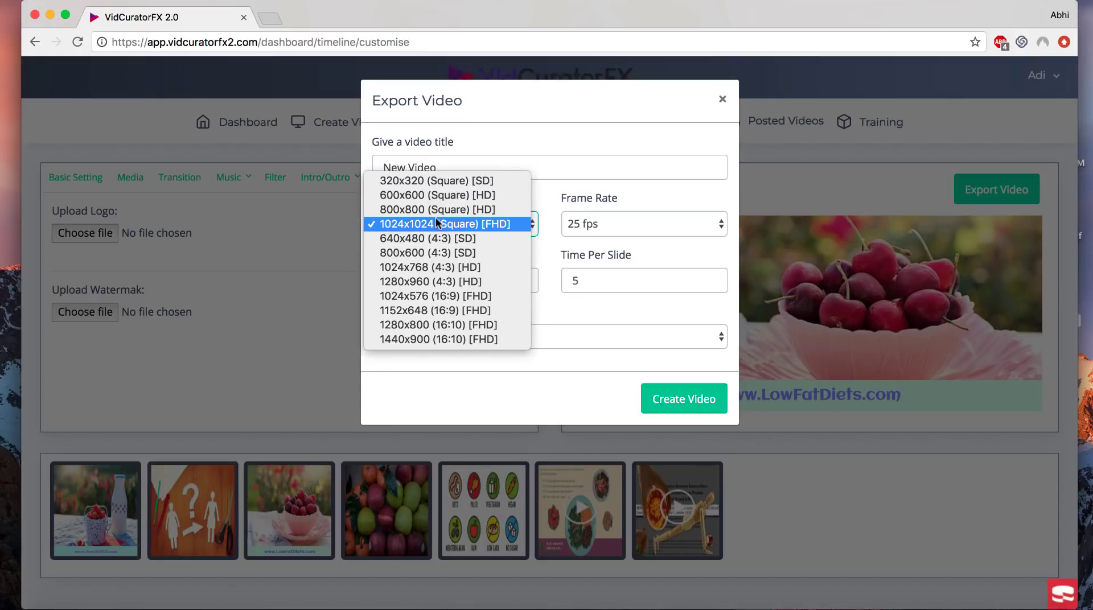
click(437, 223)
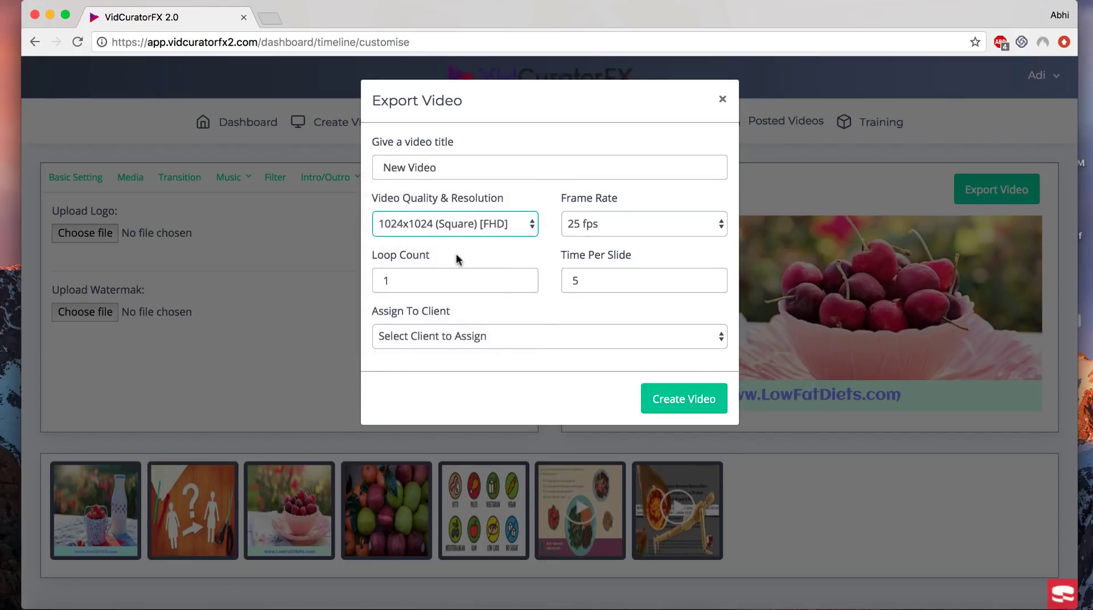
Step: Set the export frame rate to 45 fps
click(593, 224)
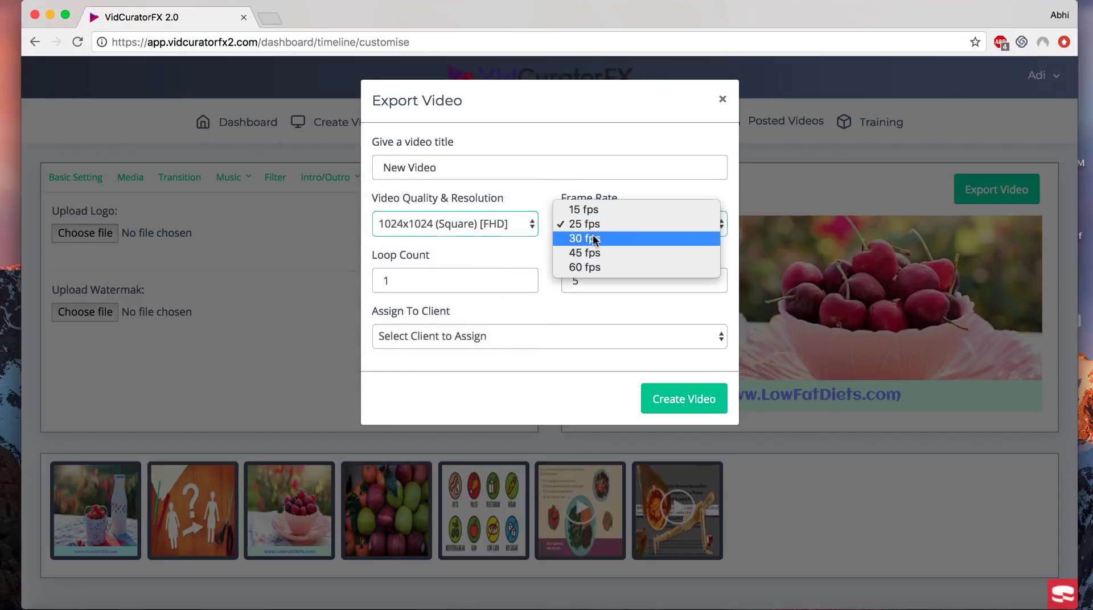
click(619, 252)
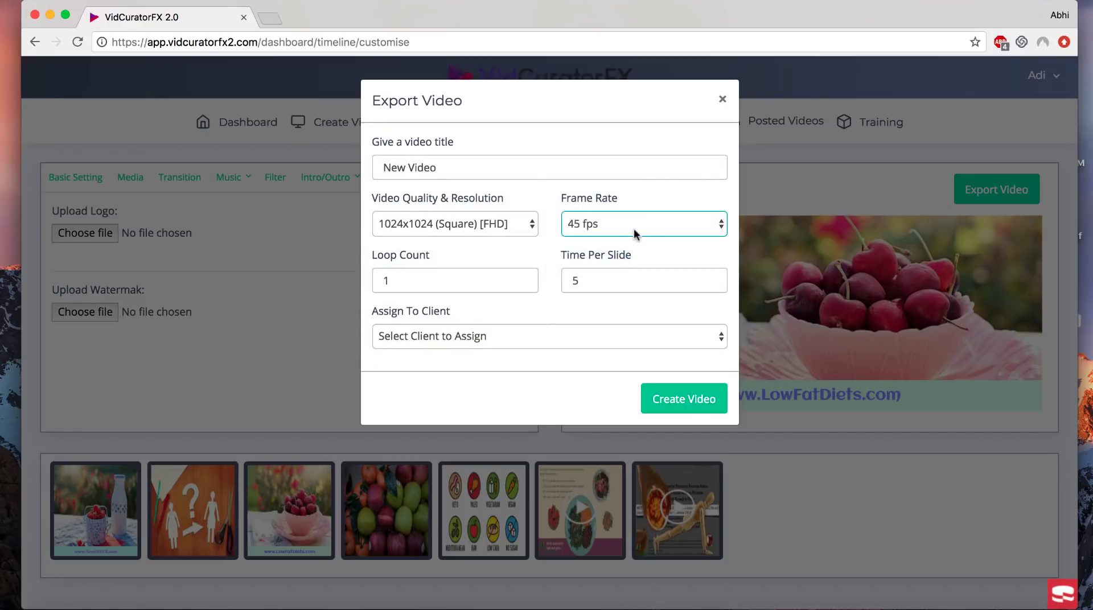
click(638, 230)
click(558, 262)
Step: Set the export loop count to 2 and close the export settings
click(468, 278)
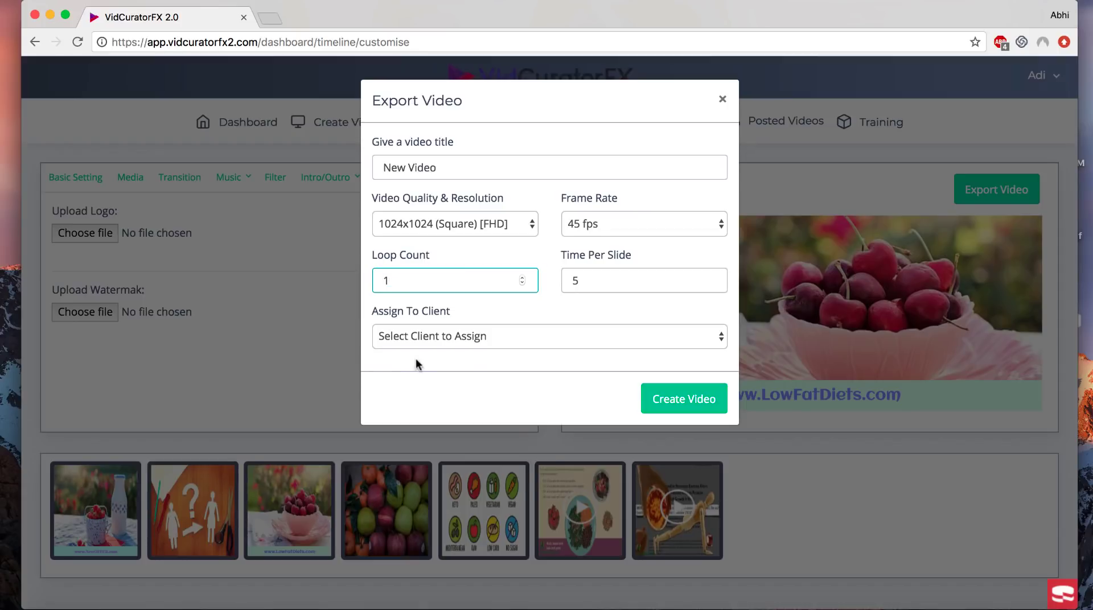
key(BackSpace)
text(2)
click(607, 286)
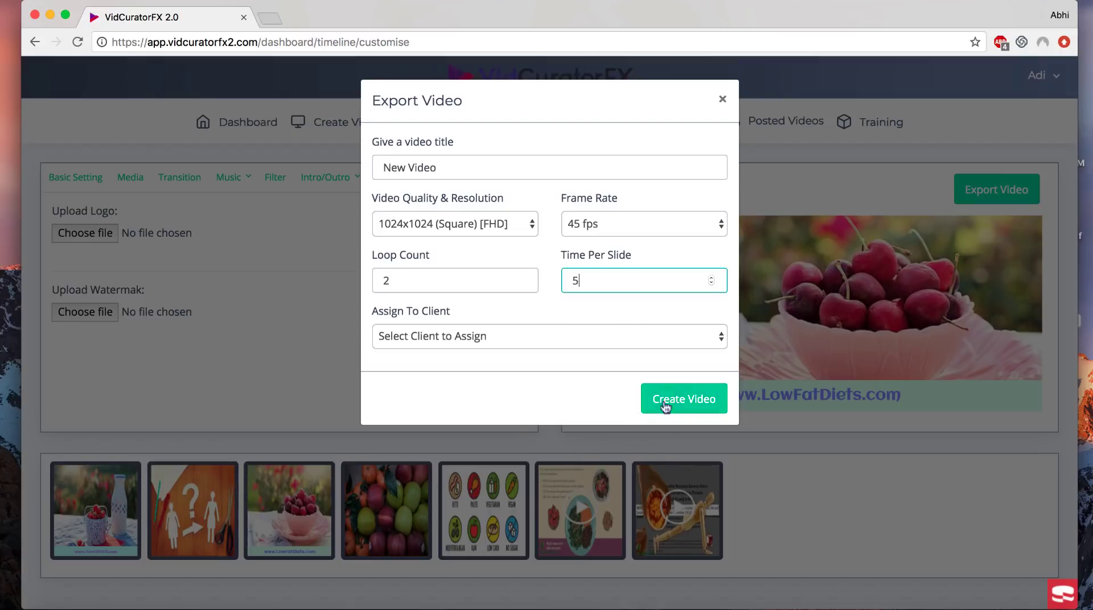
click(722, 100)
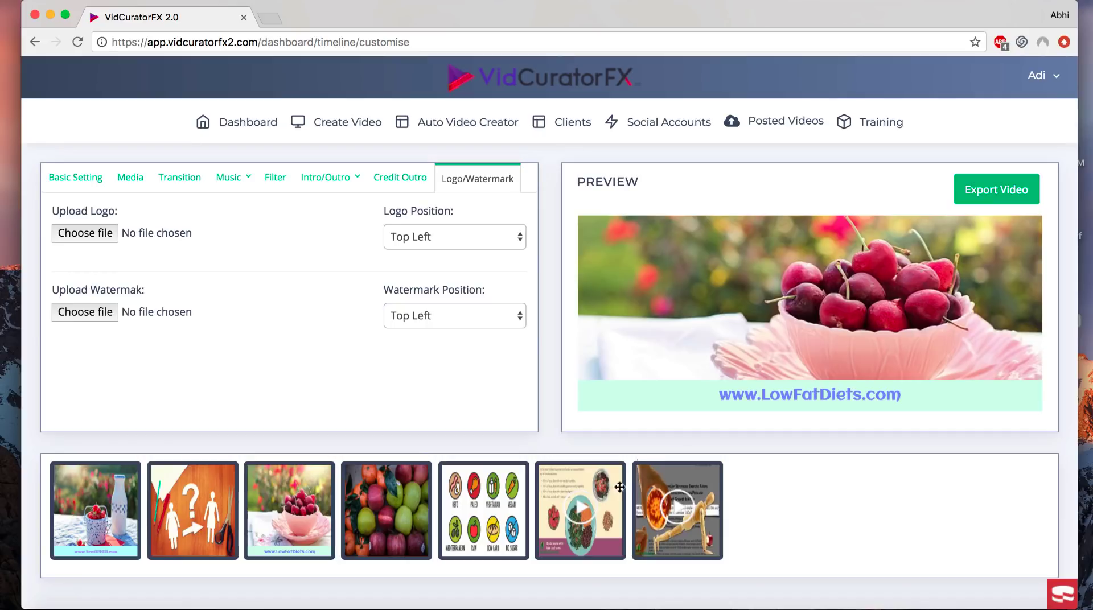
Step: Reorder the timeline by moving the food infographic video clip to third place and the cherry bowl slide to the end
mouse_move(586, 519)
drag(600, 519, 288, 526)
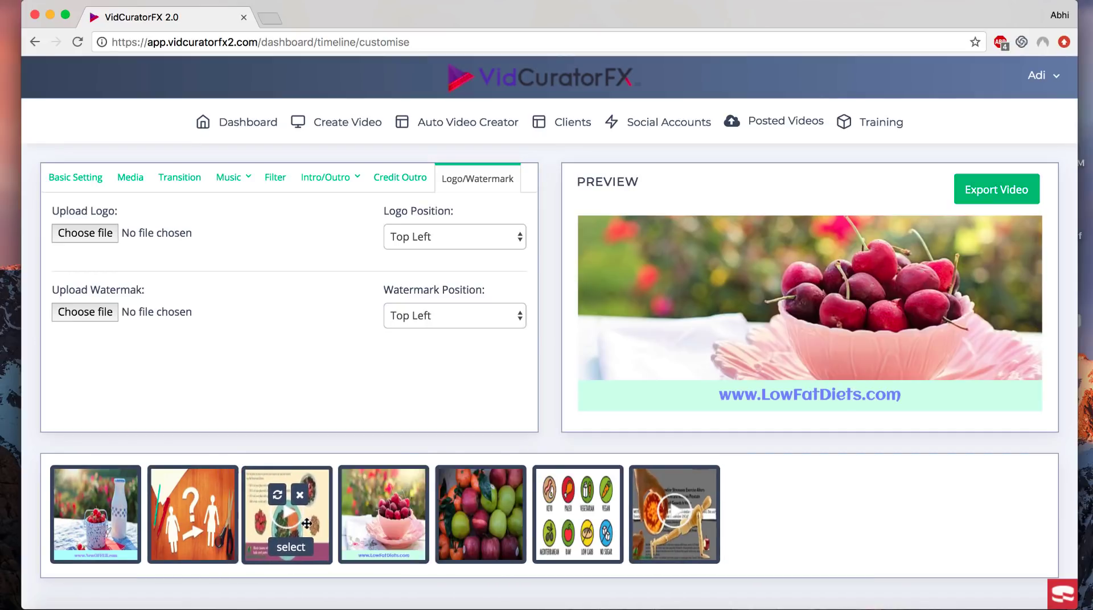
drag(399, 520, 740, 516)
Step: Reopen the export settings, check the client assignment options, and close them without creating the video
click(968, 192)
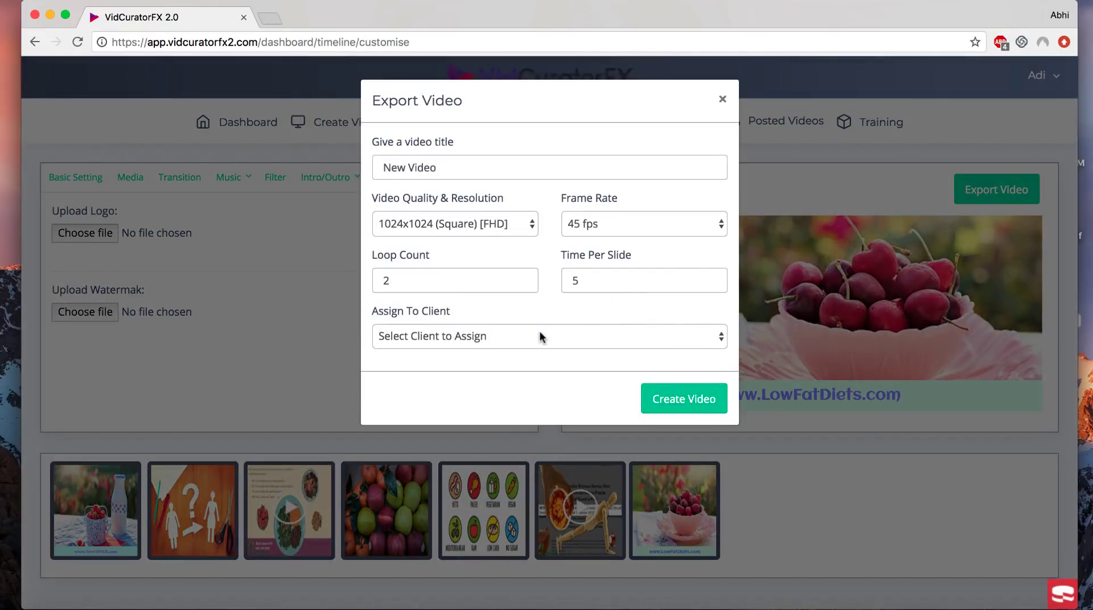
click(514, 326)
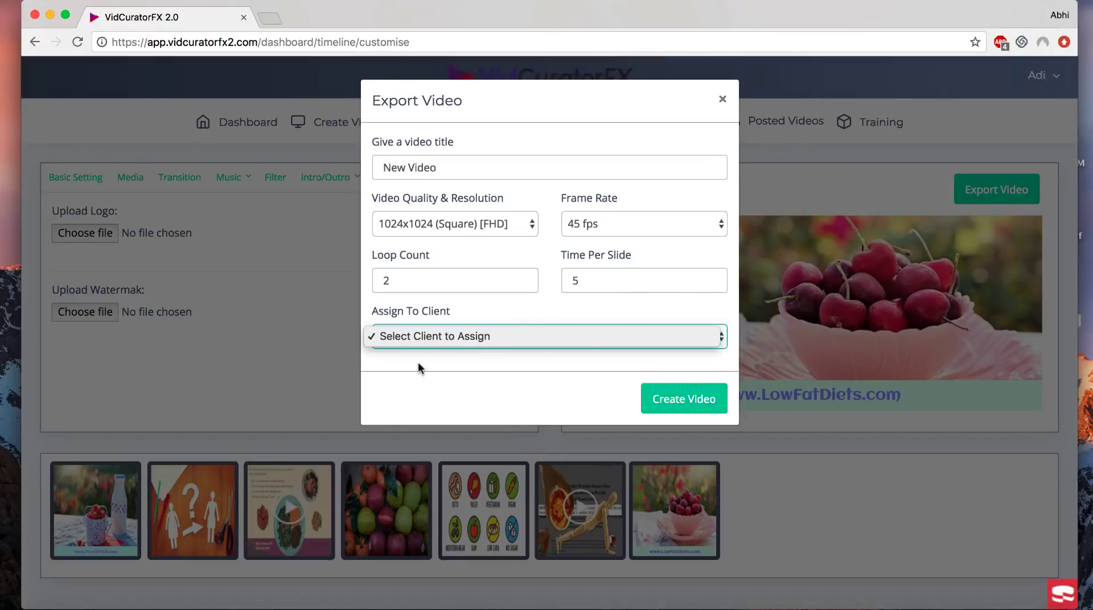
click(433, 335)
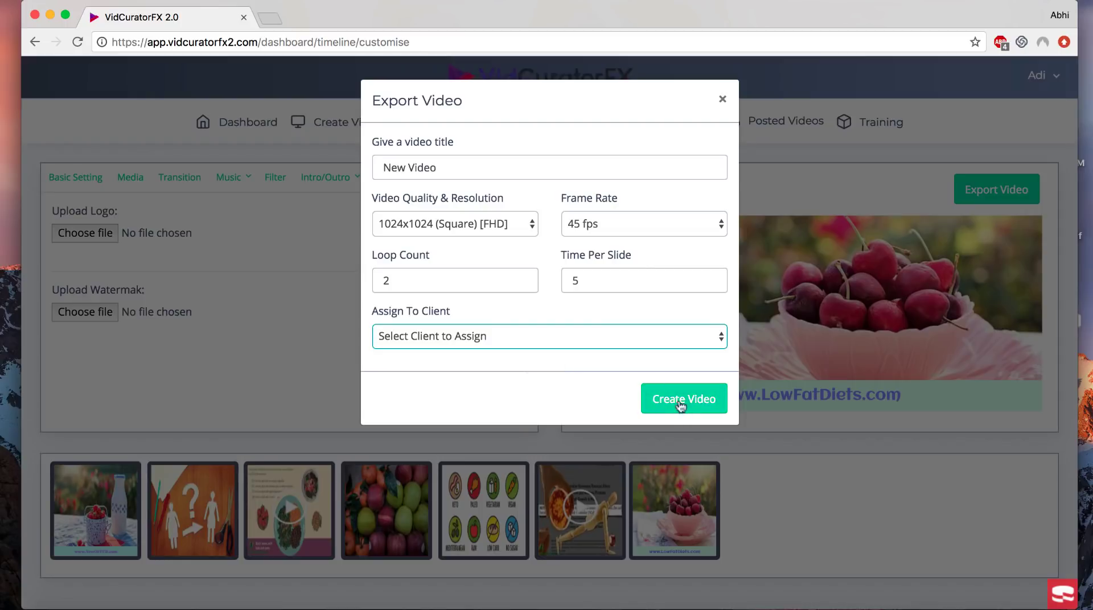
click(722, 101)
Step: Go to the dashboard and look through the list of created videos
click(241, 122)
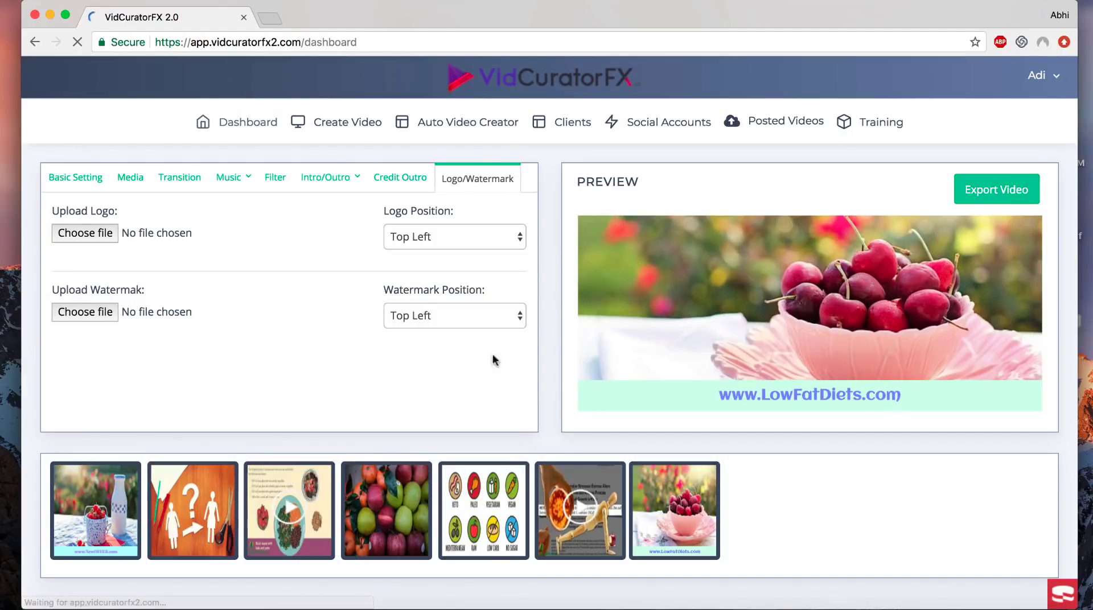
scroll(548, 398, down, 5)
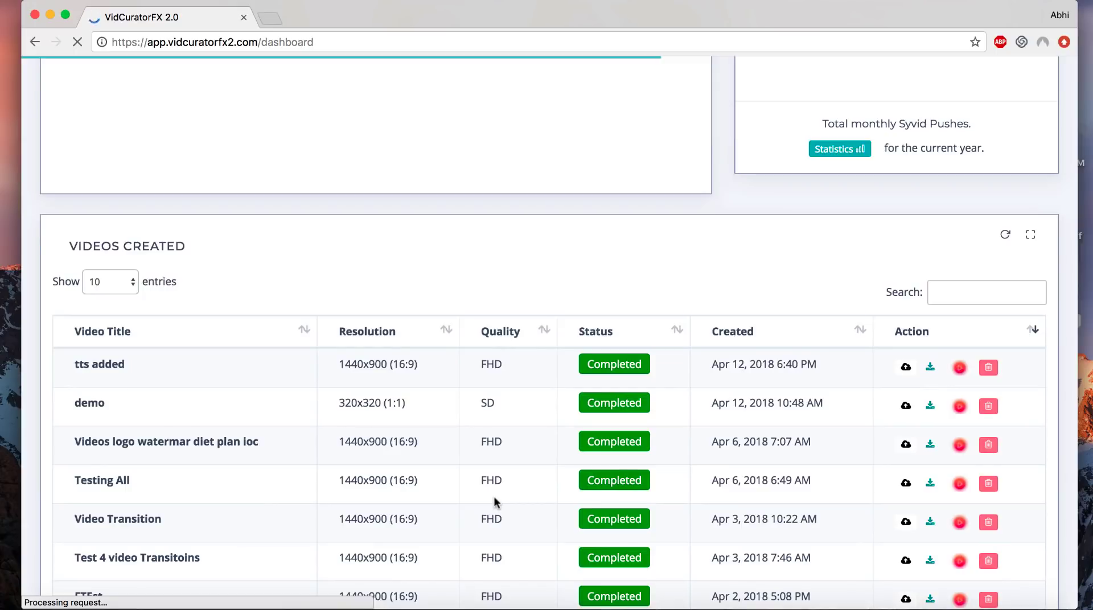
scroll(496, 502, up, 5)
scroll(496, 502, up, 1)
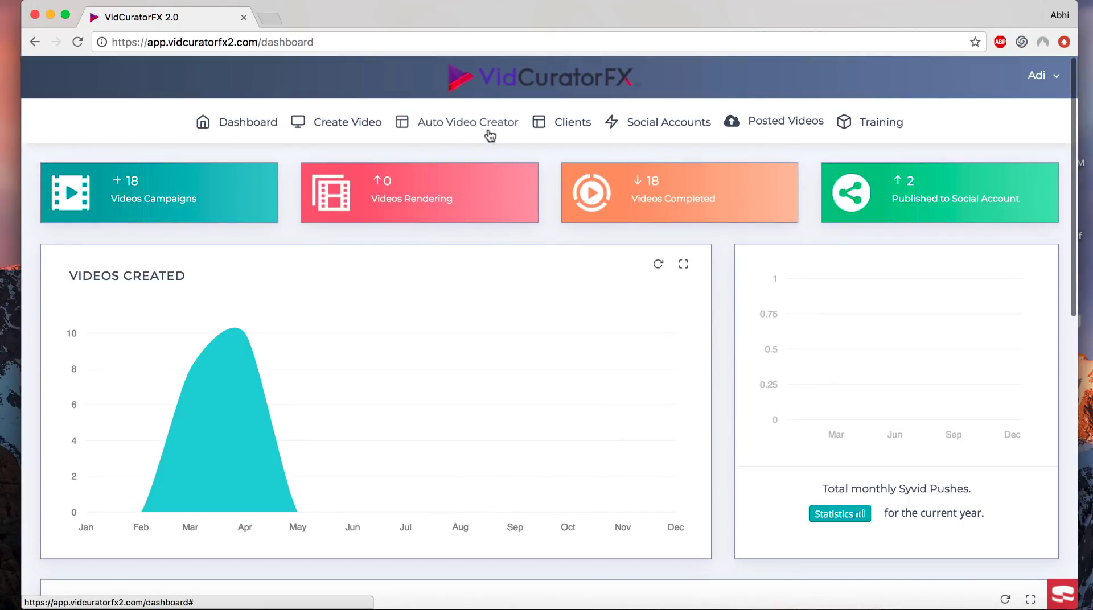
Step: Start a new automatic video creation with the keyword "diet" and set the number of videos to produce to 50
click(458, 122)
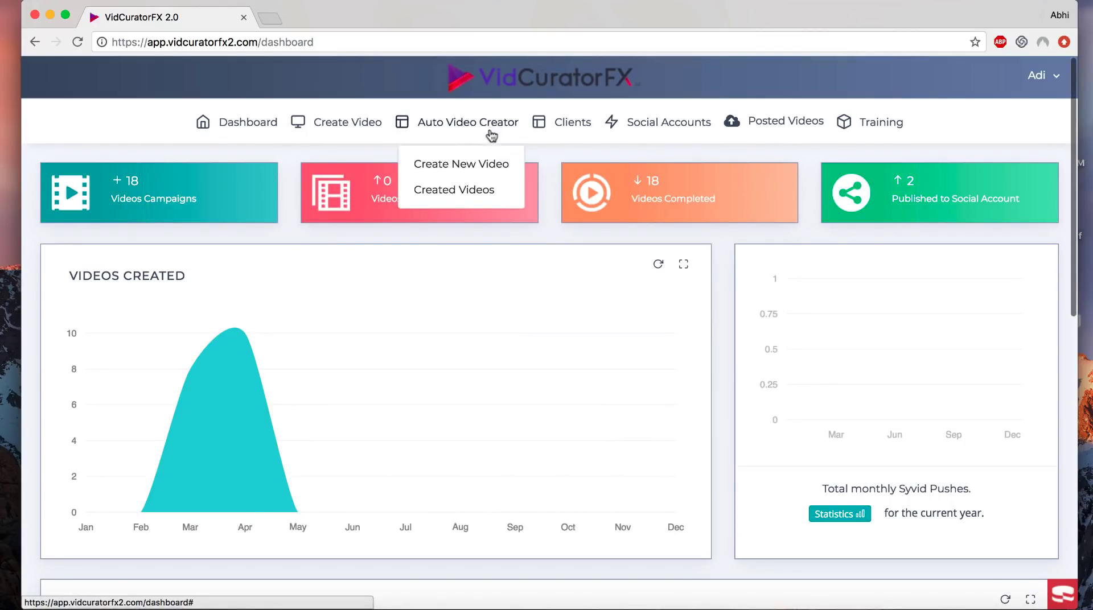
click(483, 166)
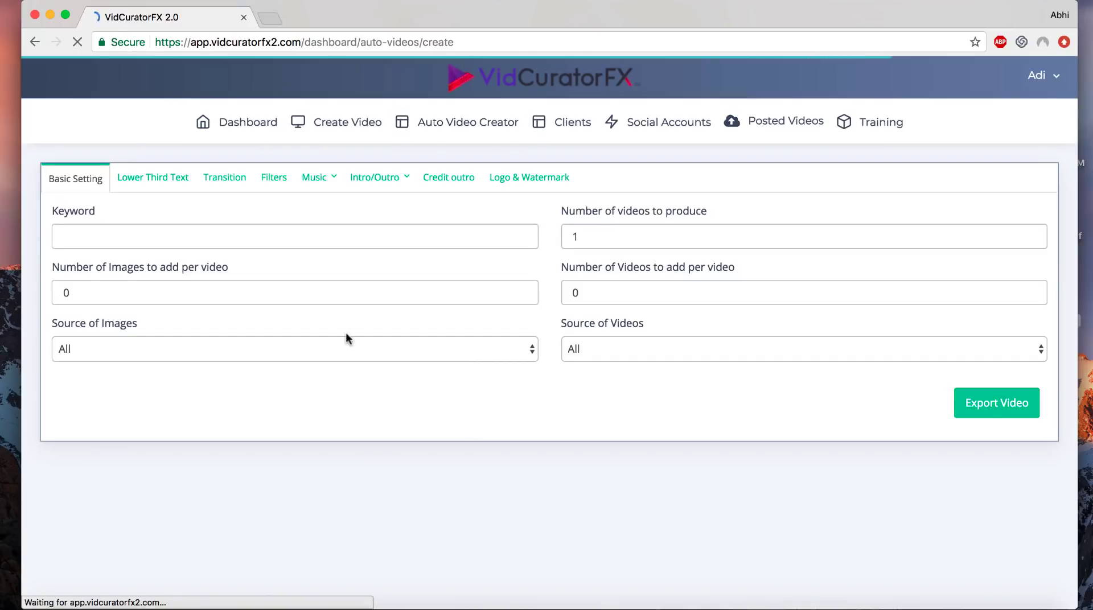
click(211, 226)
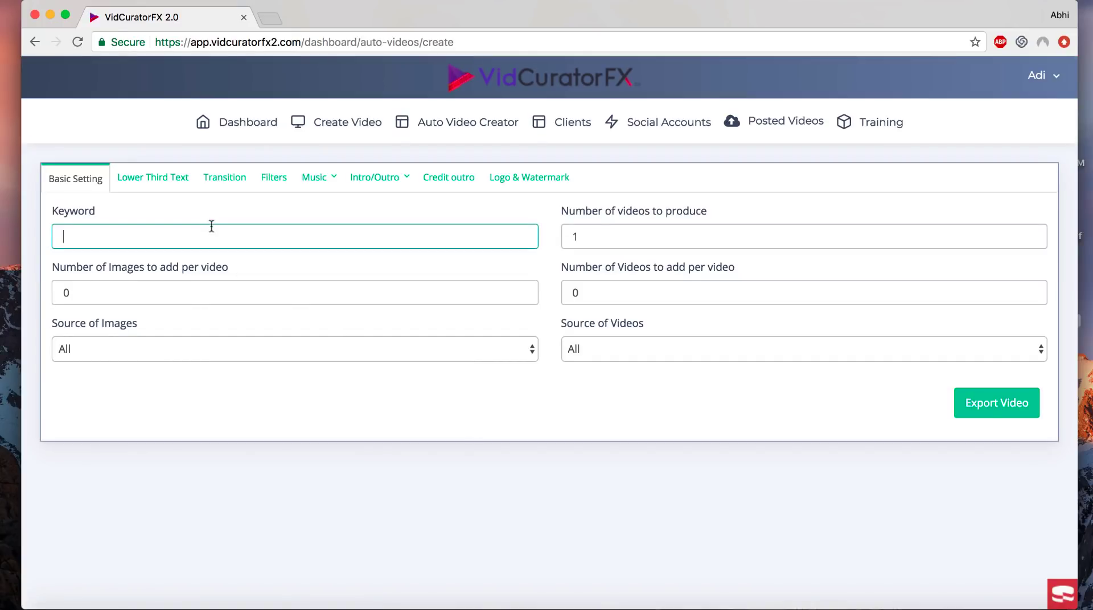
text(diet)
click(616, 233)
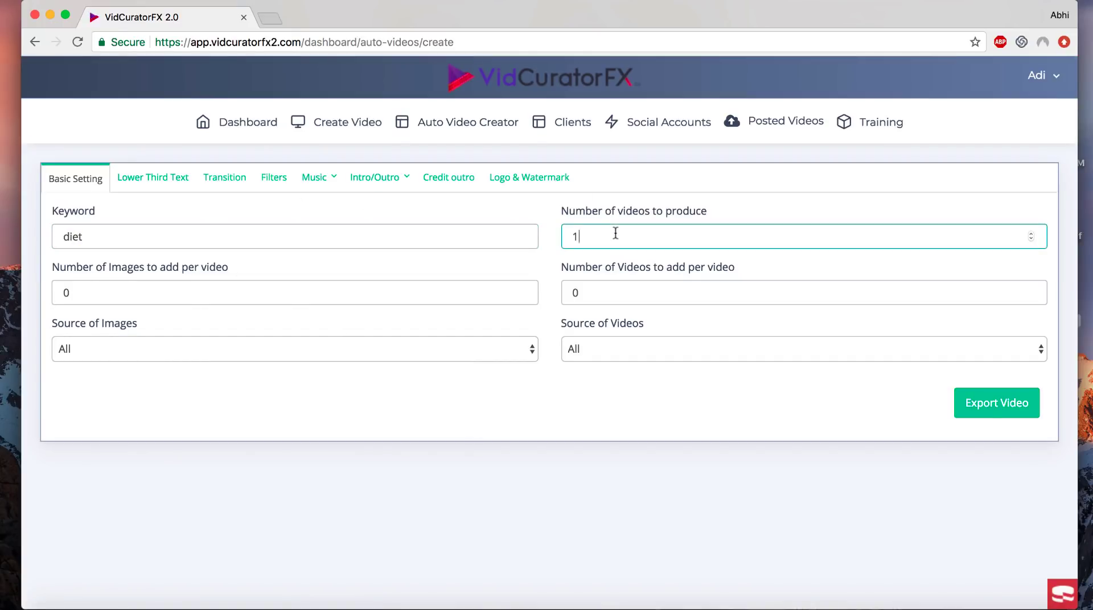
text(00)
key(super+a)
text(50)
Step: Set the automatic videos to use 4 videos and 8 images each, keeping the image source at All
click(608, 297)
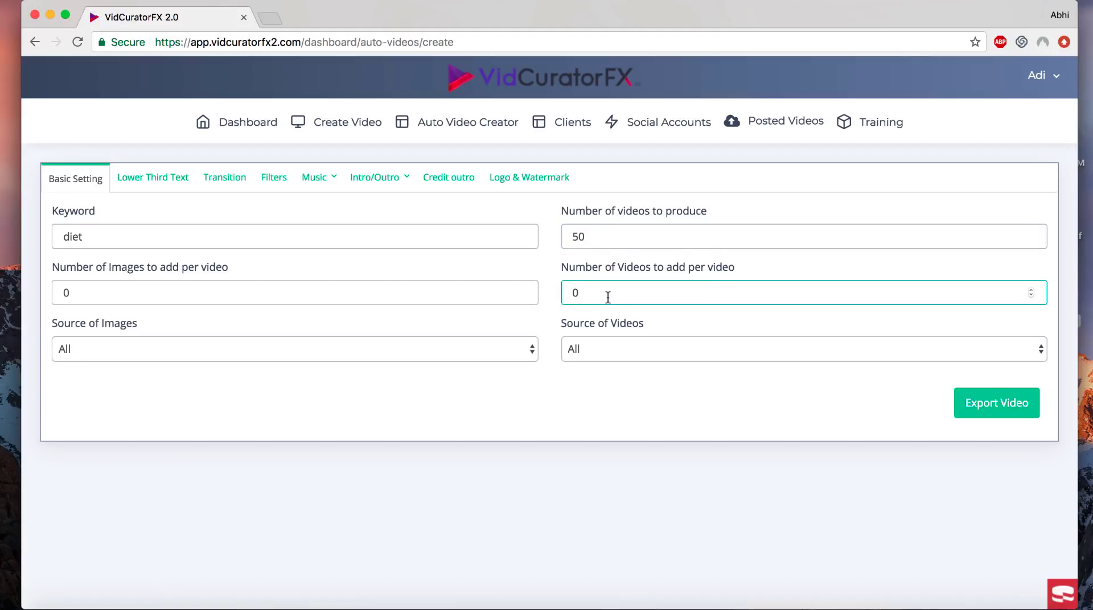
key(BackSpace)
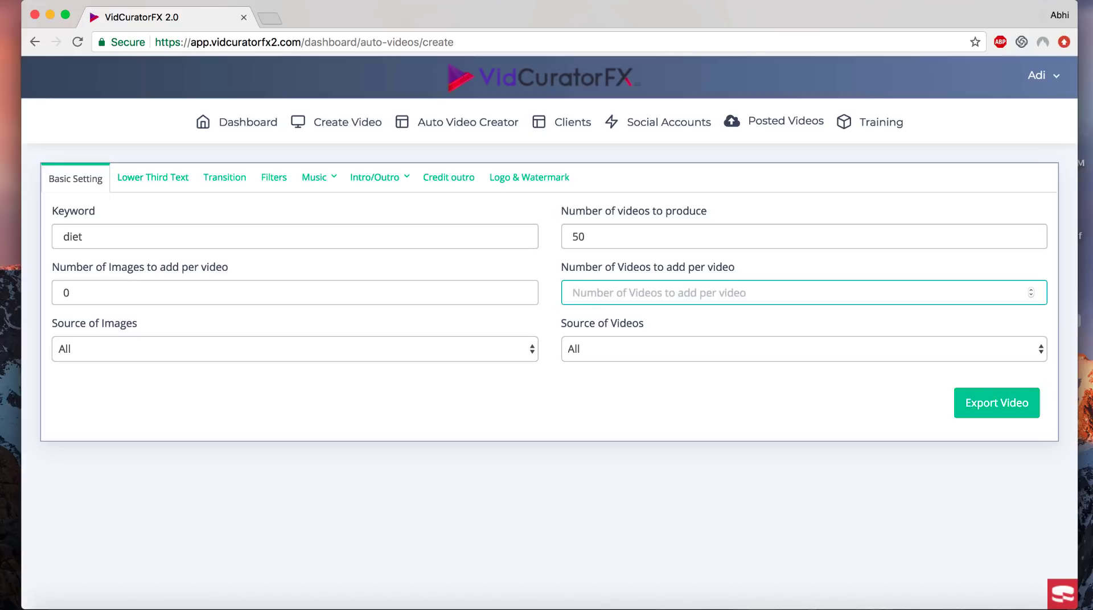
text(4)
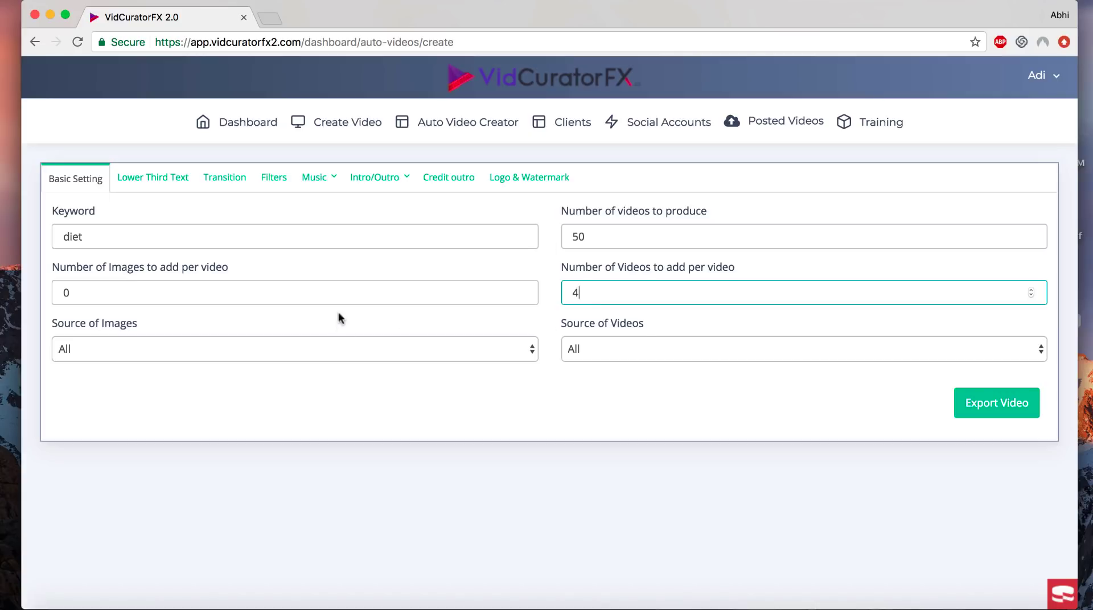
click(369, 285)
key(BackSpace)
text(8)
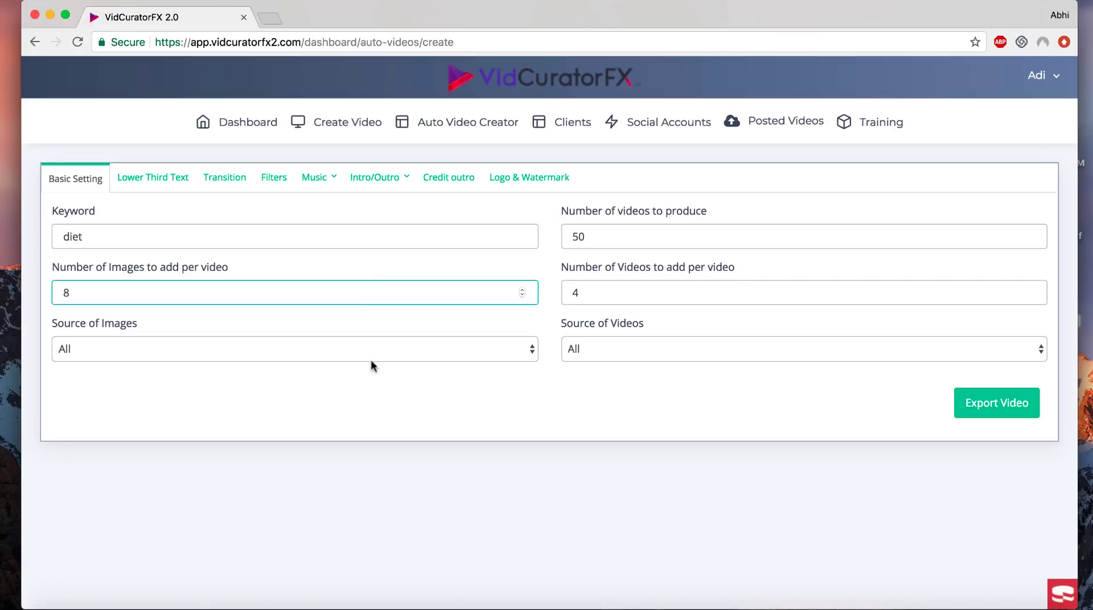
click(402, 349)
click(740, 375)
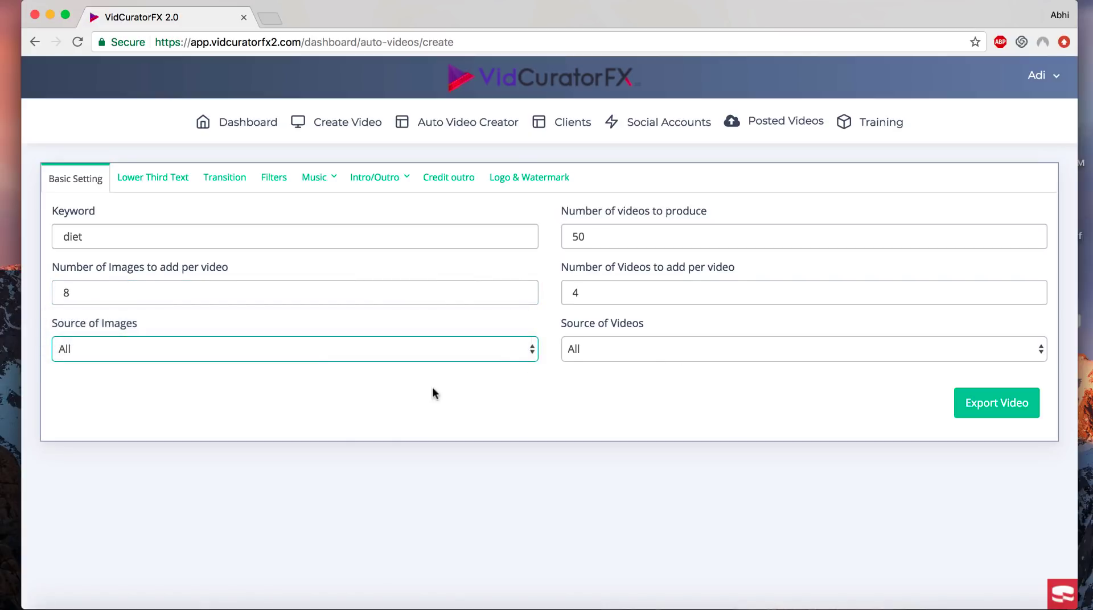
Step: Review the lower third text, transition, filter, music, intro/outro, credit outro and logo settings, and return to the basic settings
click(162, 189)
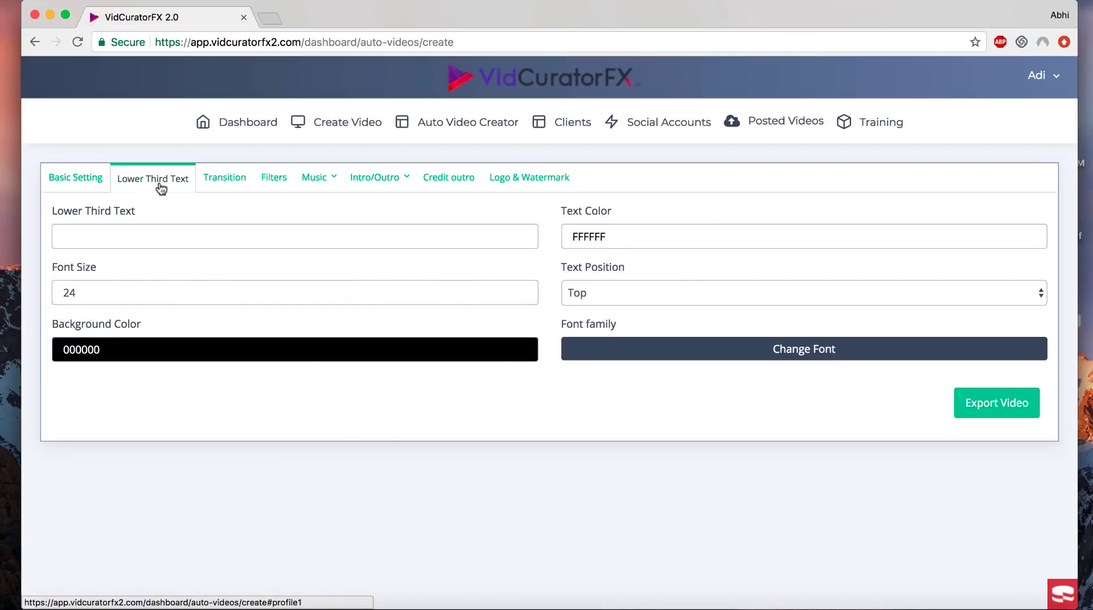
click(230, 187)
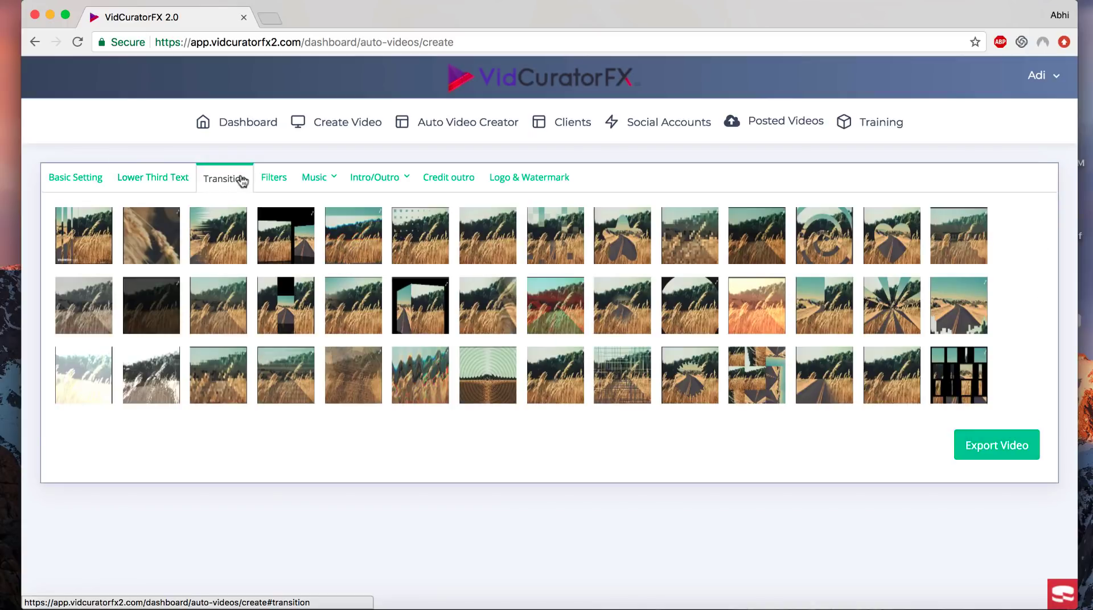
click(274, 178)
click(320, 179)
click(376, 178)
click(450, 177)
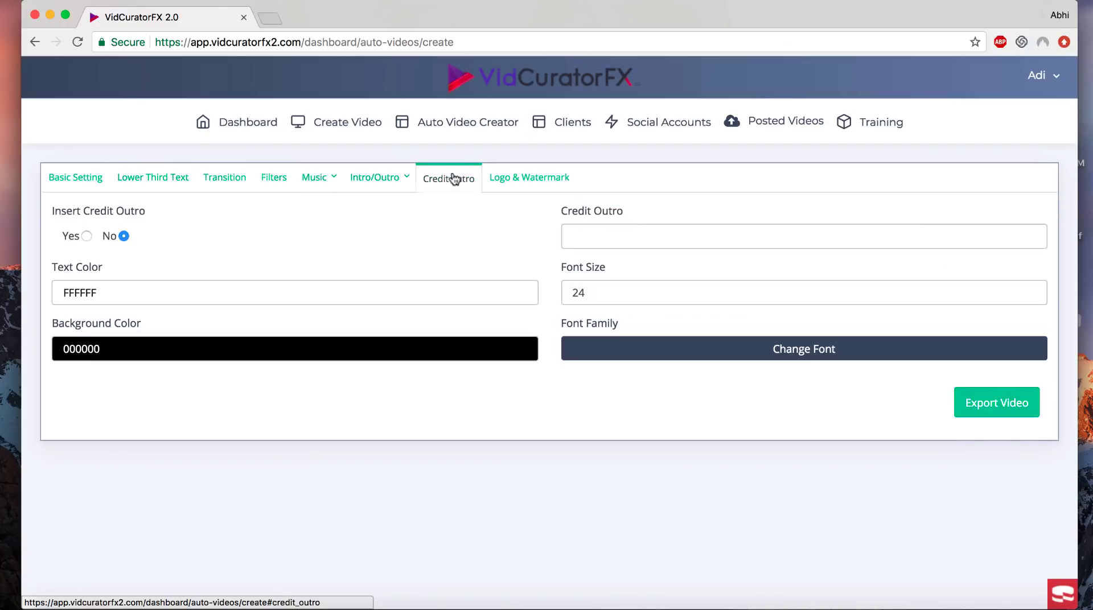
click(527, 178)
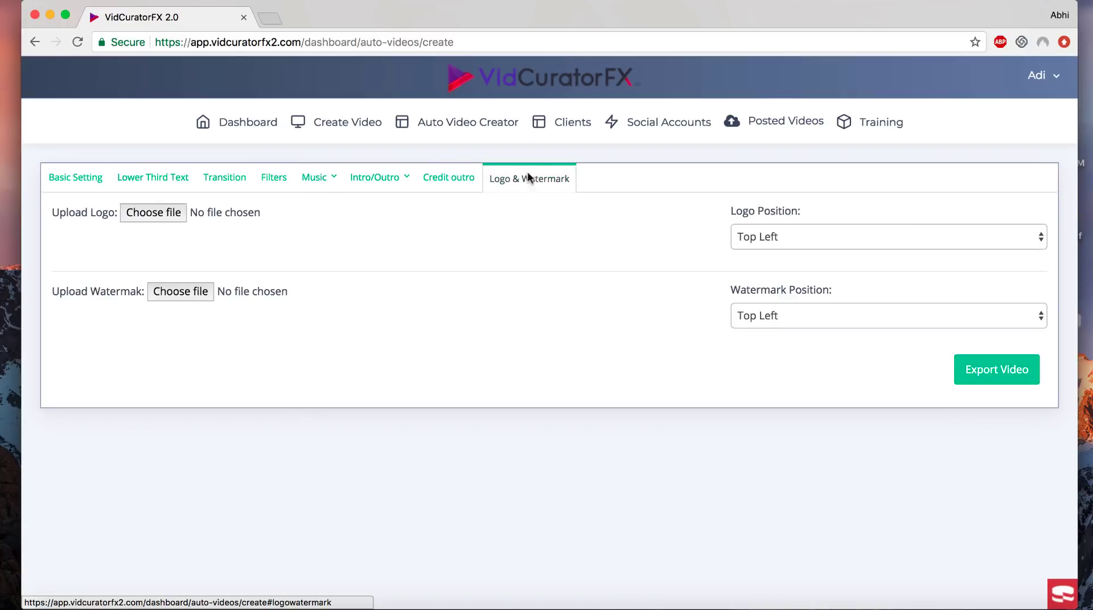
click(79, 178)
Step: Open the export settings, check the resolution and frame rate choices, and close them without creating the videos
click(1002, 412)
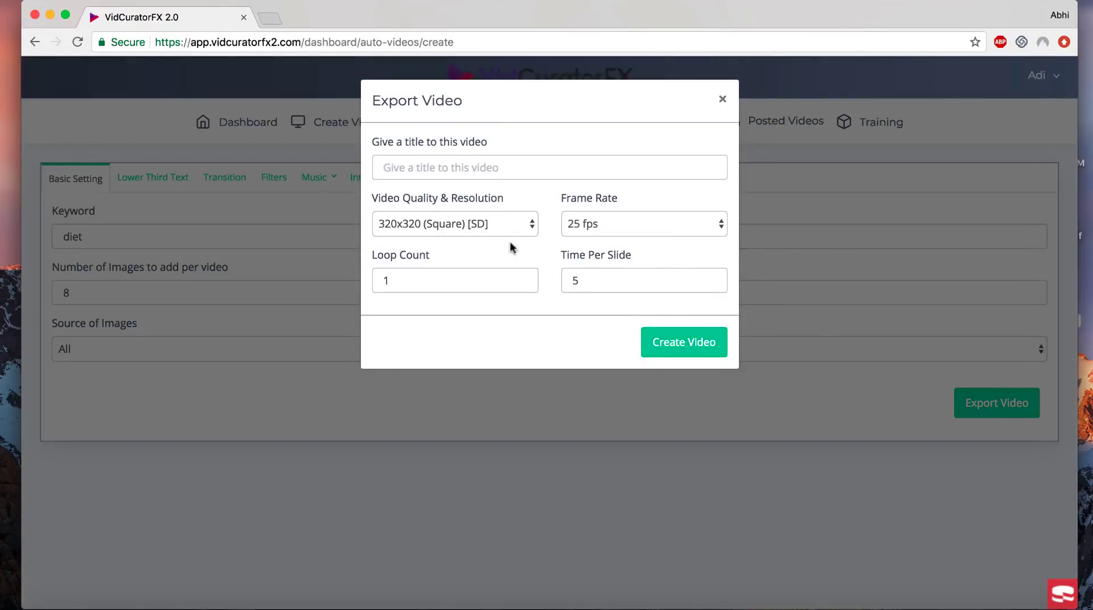
click(493, 166)
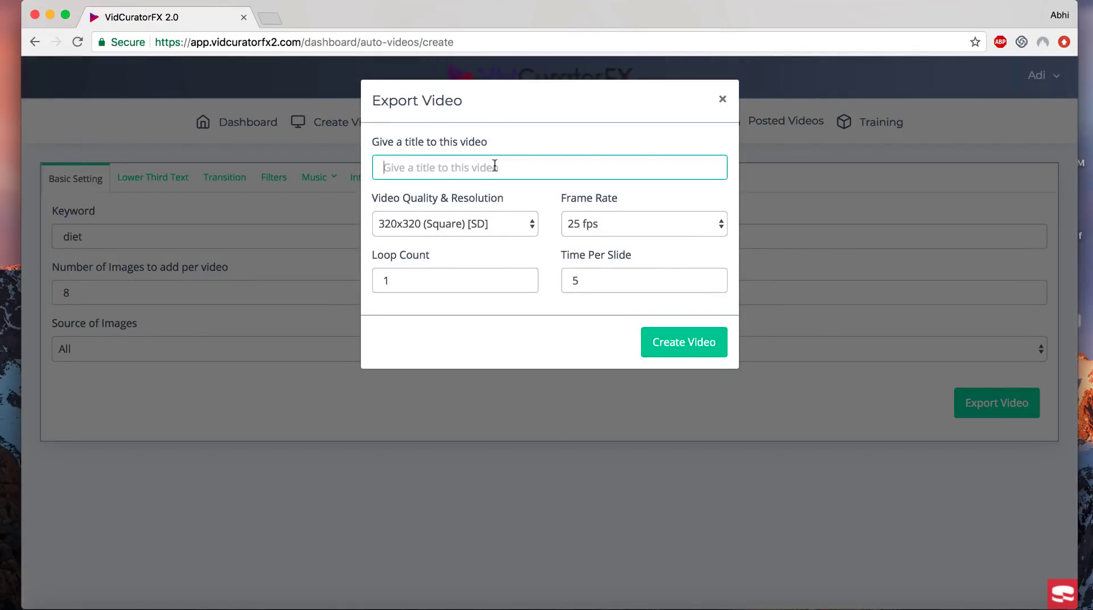
click(496, 224)
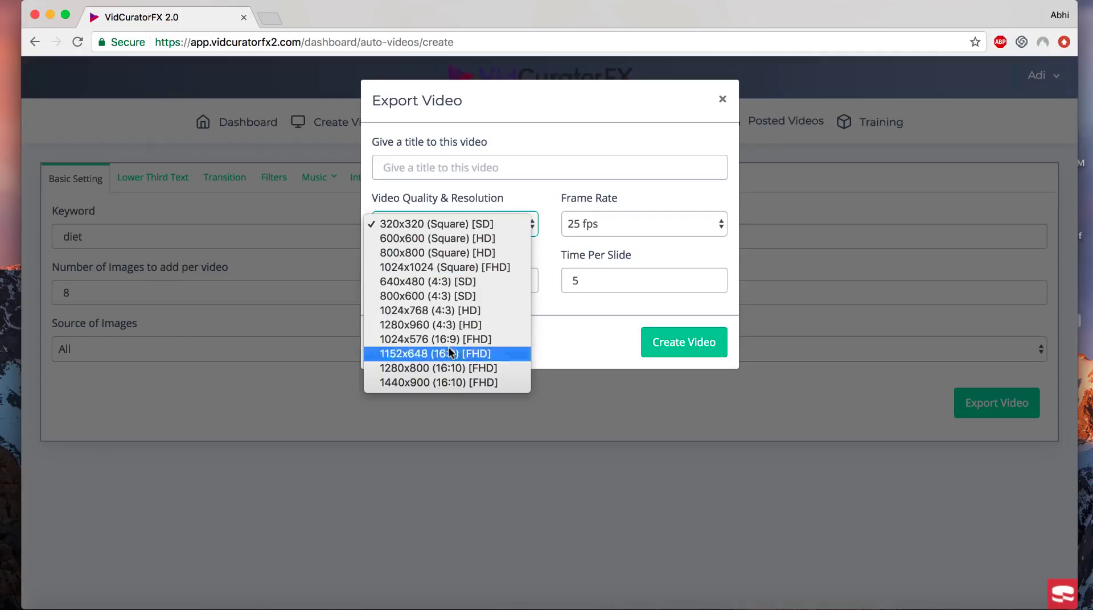
key(Escape)
click(607, 225)
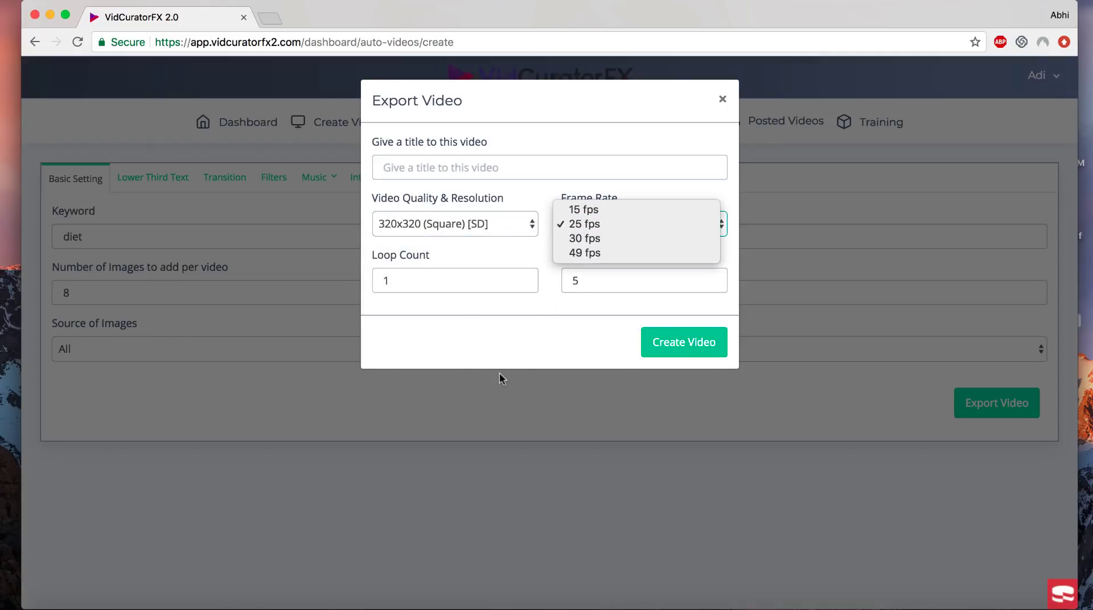
key(Escape)
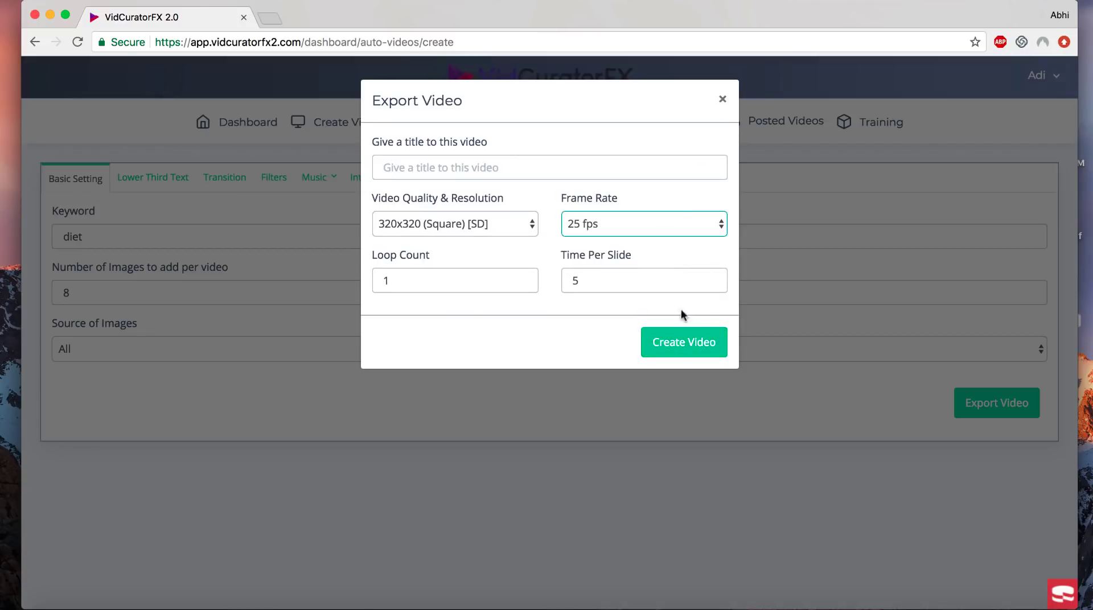
click(723, 99)
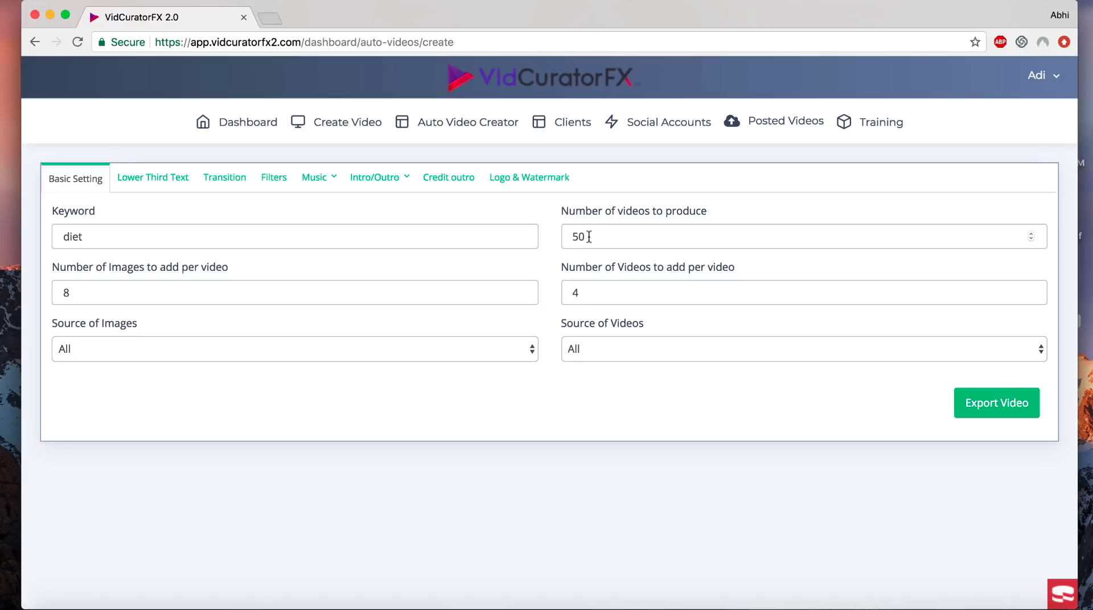
Step: Return to the dashboard and look over the list of created videos
click(265, 124)
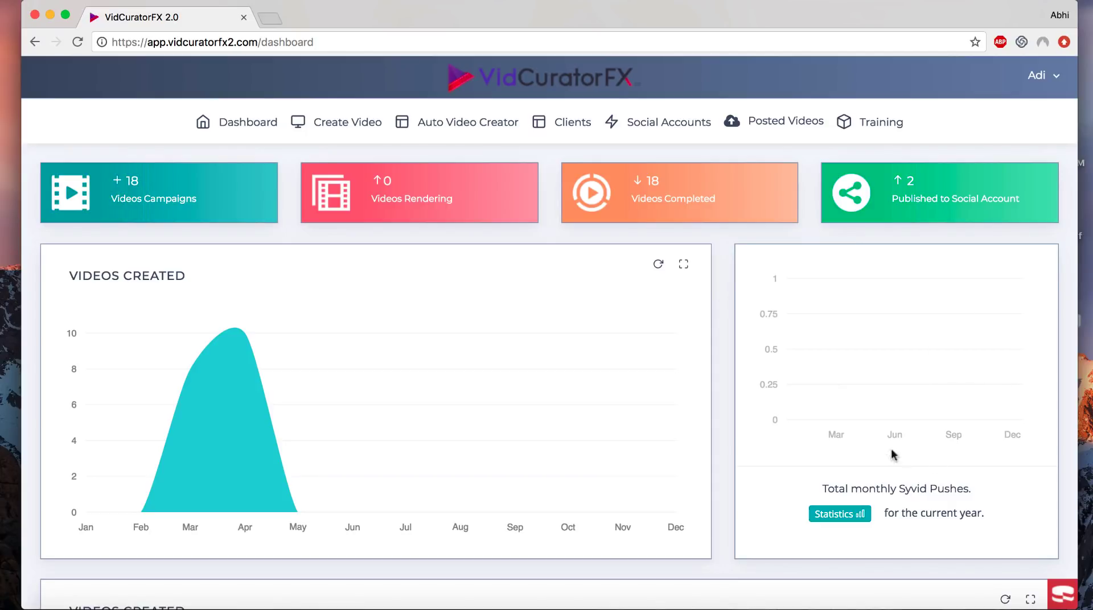
mouse_move(921, 411)
scroll(720, 343, down, 5)
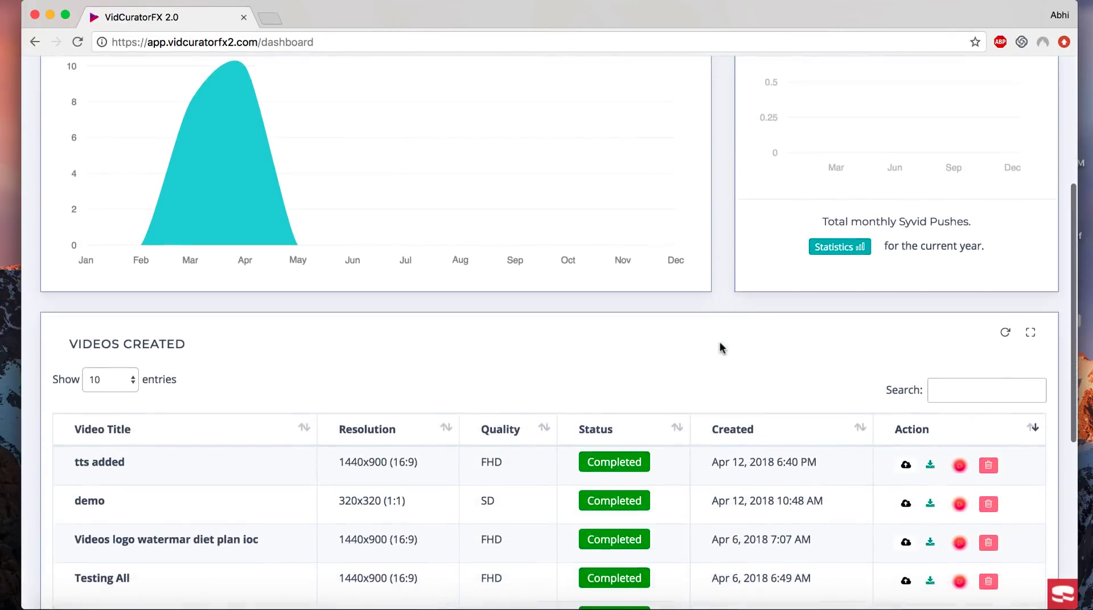
scroll(696, 409, down, 2)
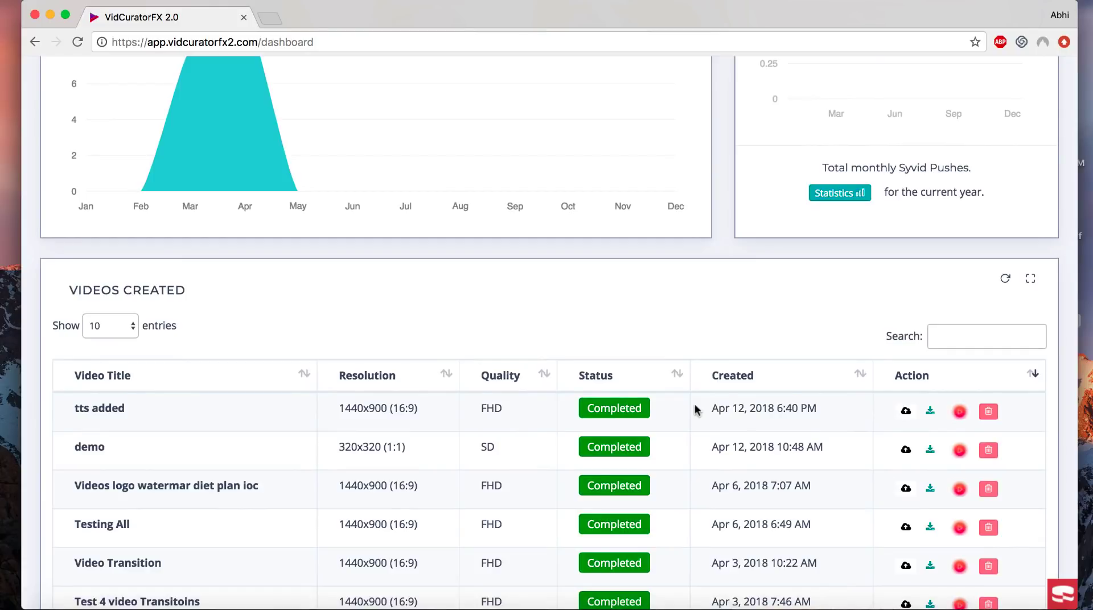
scroll(696, 409, up, 6)
Step: Open the support site support.vineasx.com in a new browser tab
key(super+t)
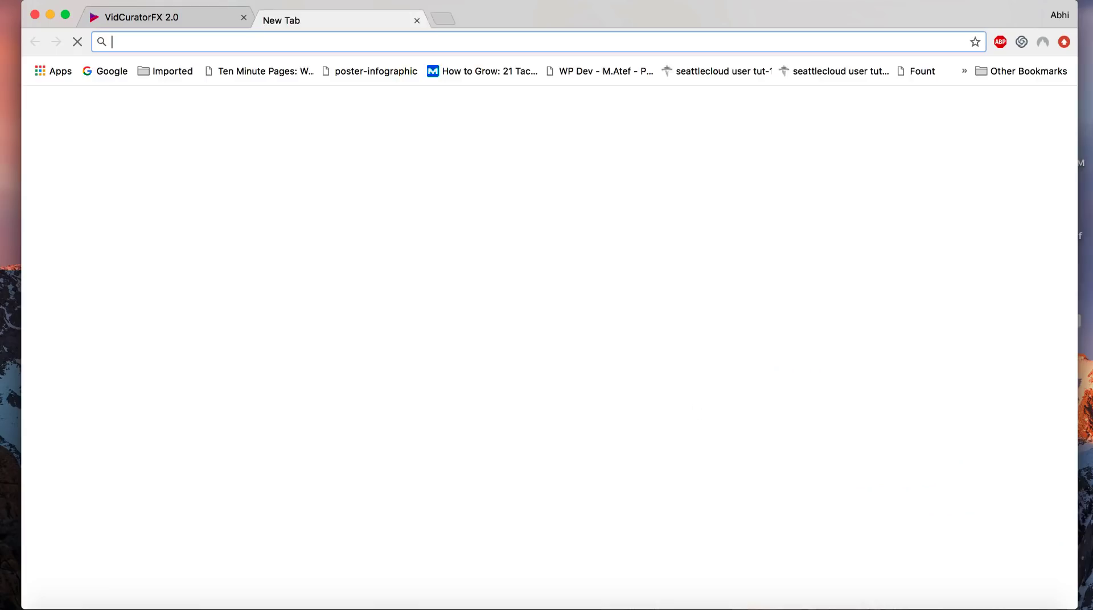
text(support.vineasx.com)
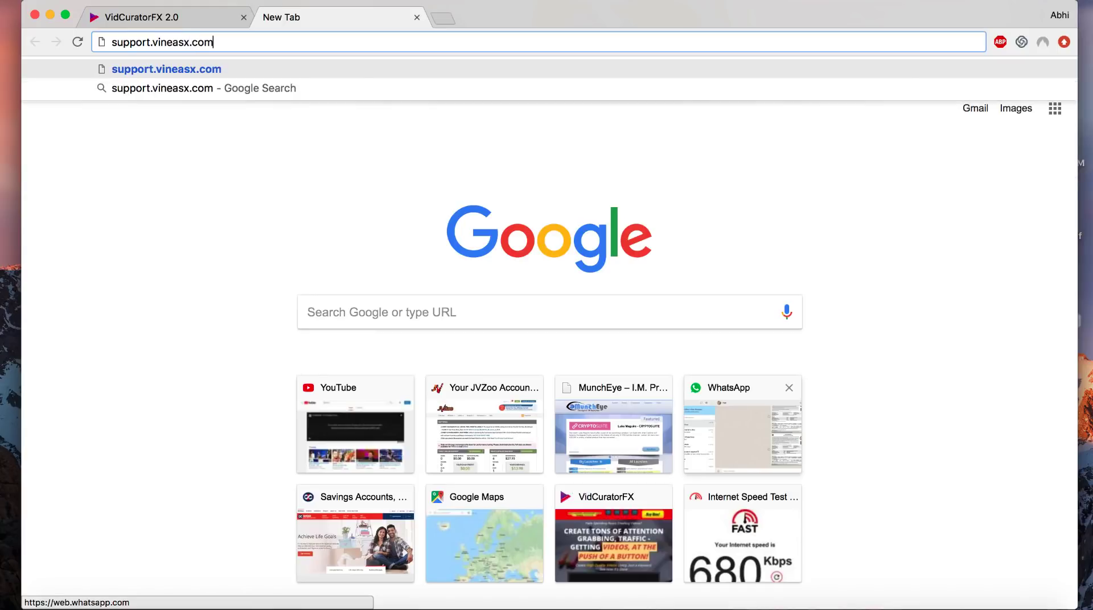
key(Return)
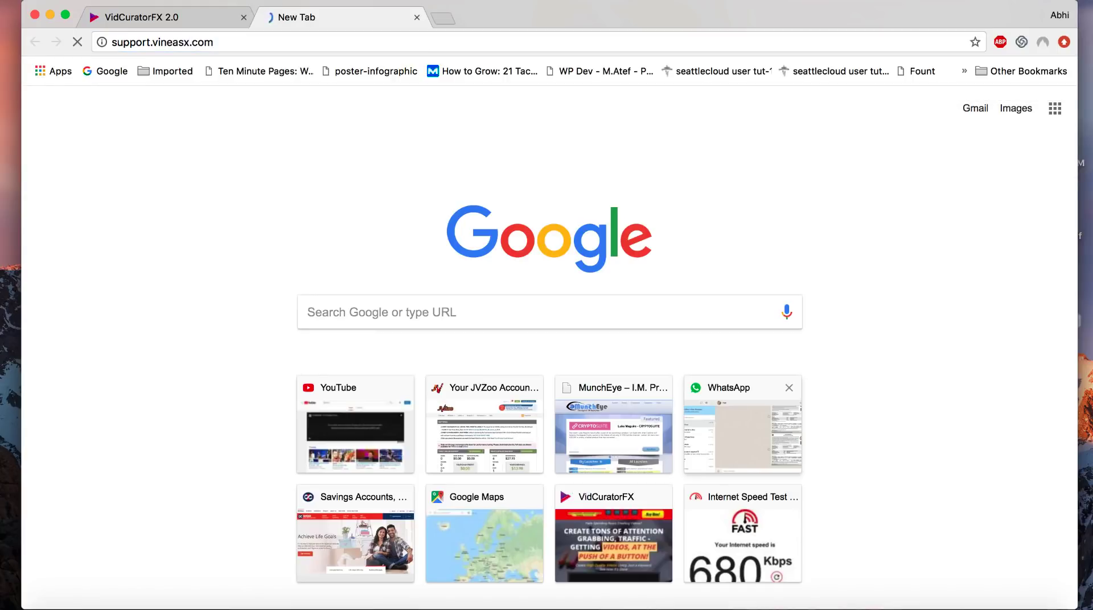